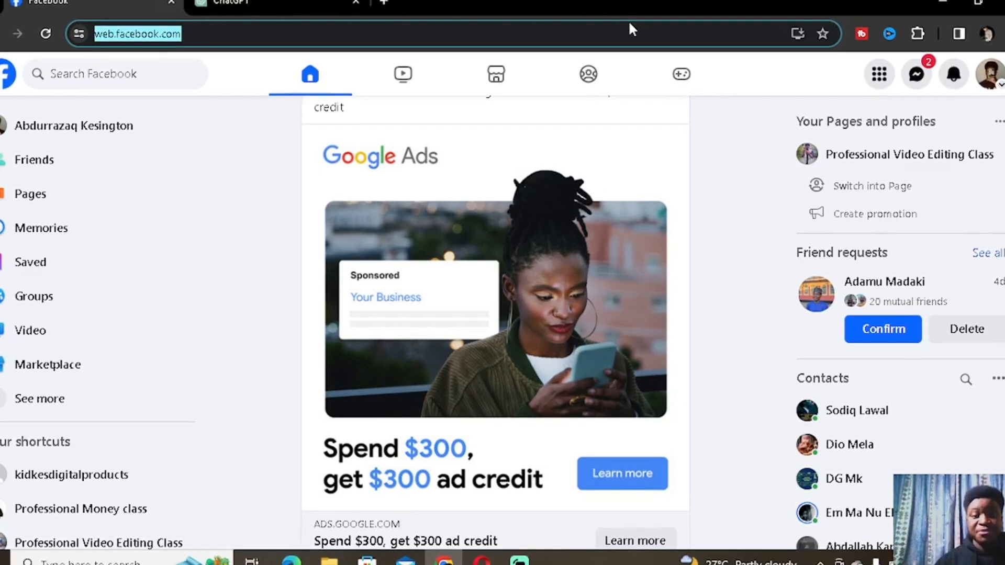
# Start creating a new Facebook Page and enter Kidkesdigitalproducts as its page name.
pyautogui.click(872, 76)
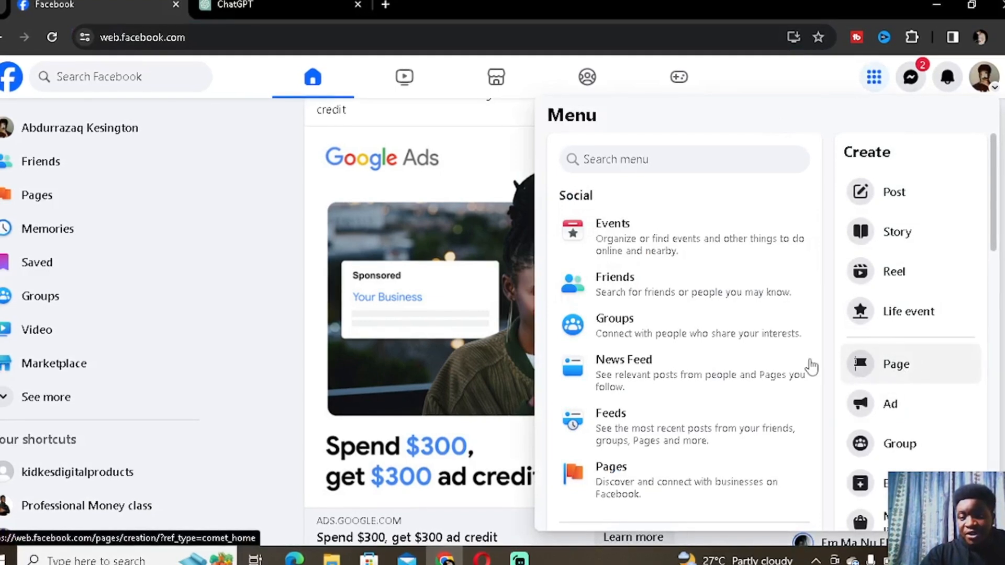
pyautogui.click(896, 365)
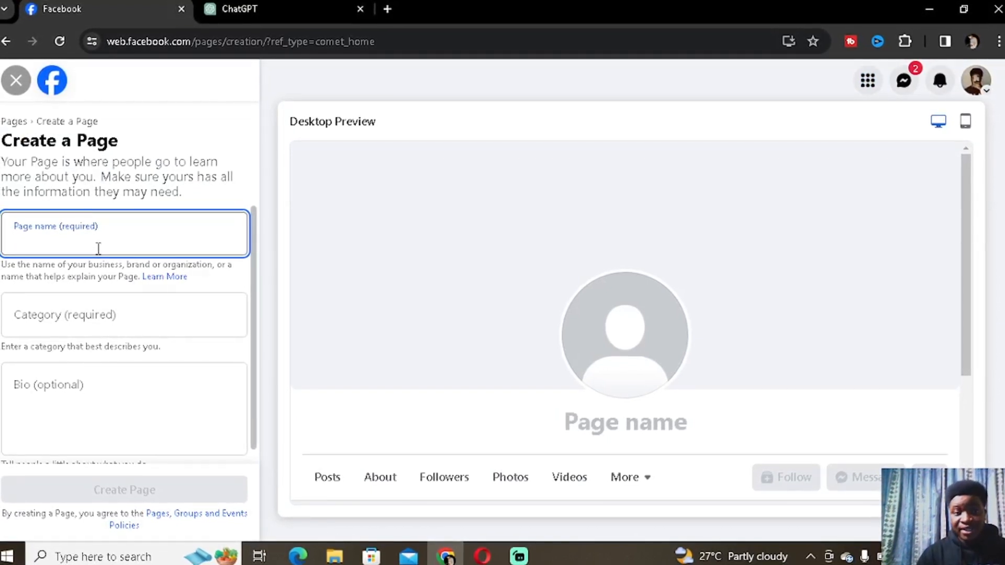
pyautogui.write('Kidkes')
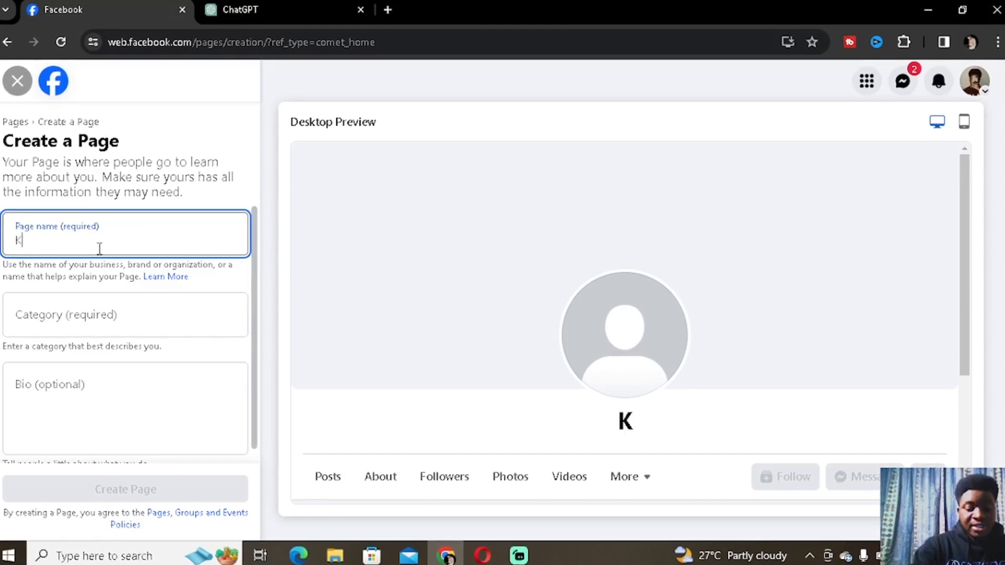
pyautogui.write('digitalp')
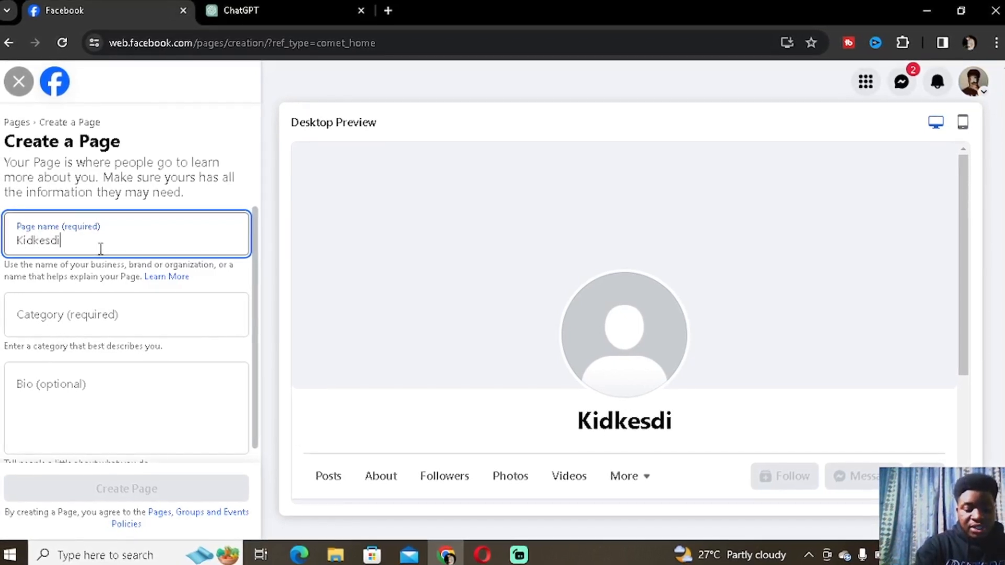
pyautogui.write('roducts')
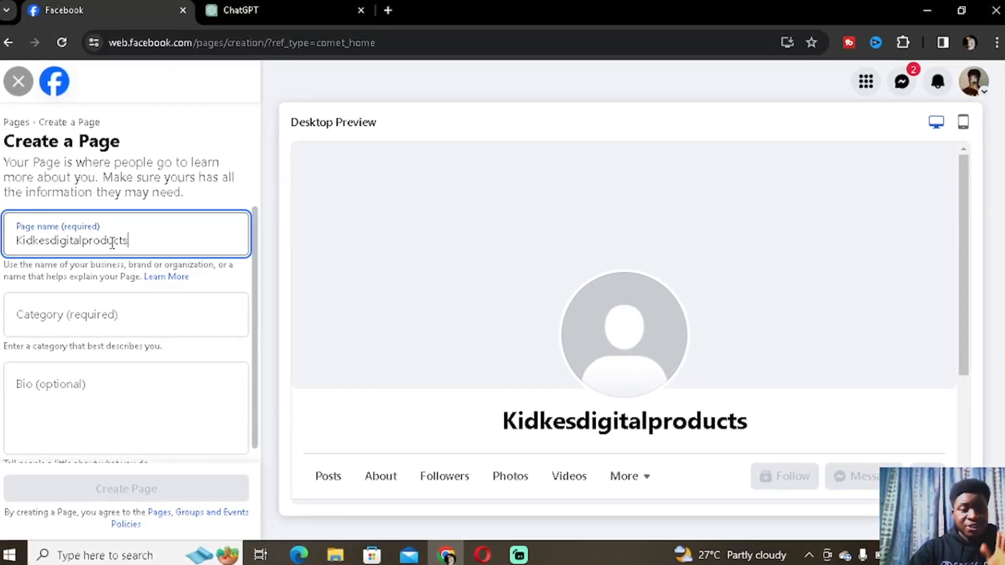
# Search the page categories for "digital" and choose Digital creator.
pyautogui.click(114, 312)
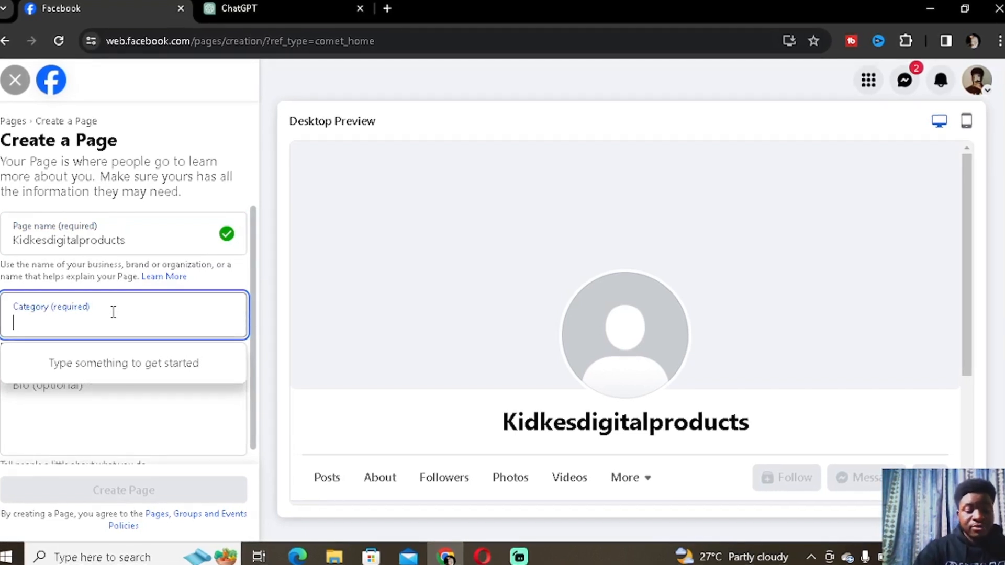
pyautogui.write('digital')
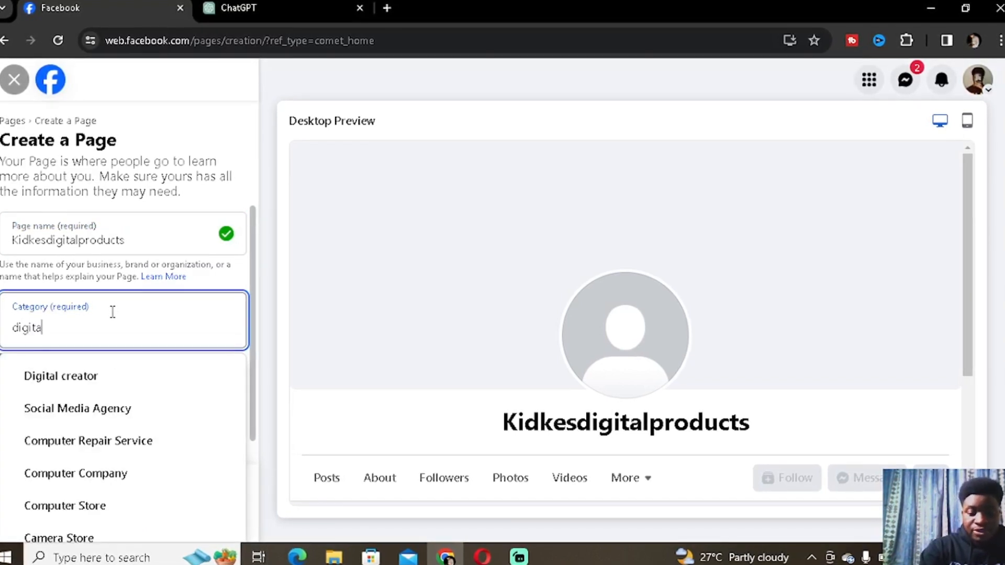
pyautogui.click(103, 386)
# Try a category search for "cloth", clear the whole category field and choose Digital creator again.
pyautogui.write('cloth')
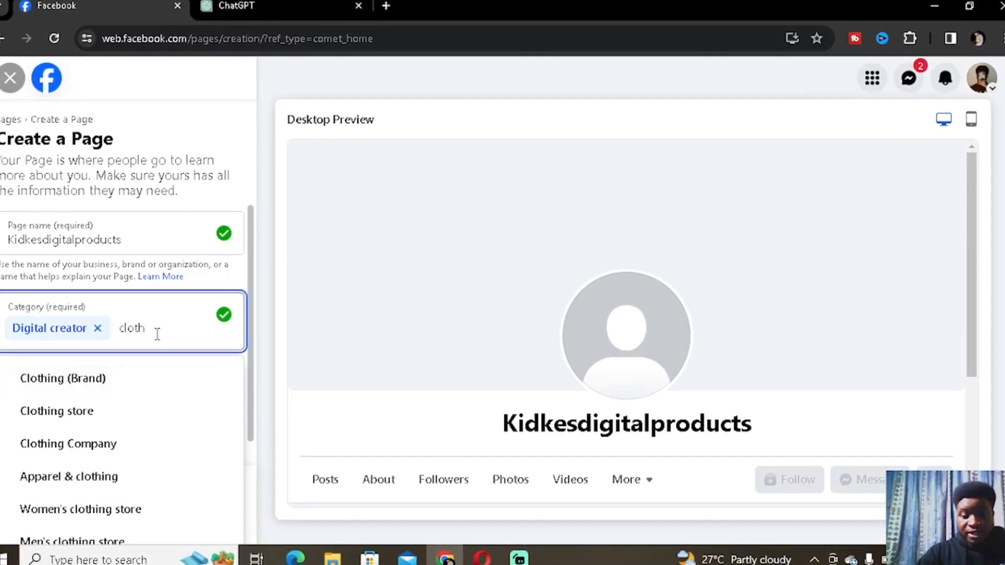
pyautogui.press('BackSpace')
pyautogui.press('BackSpace')
pyautogui.press('BackSpace')
pyautogui.press('BackSpace')
pyautogui.press('BackSpace')
pyautogui.press('BackSpace')
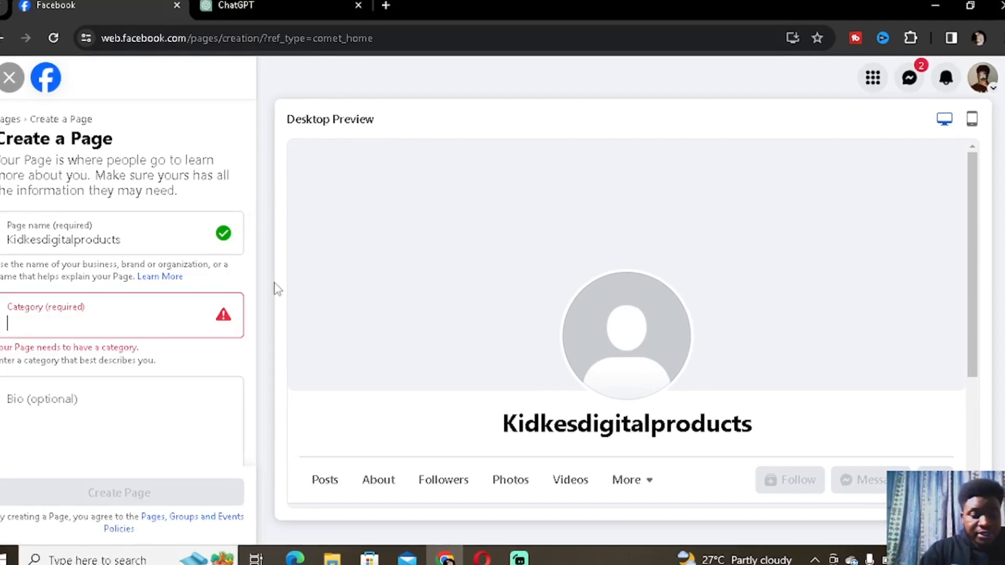
pyautogui.write('dig')
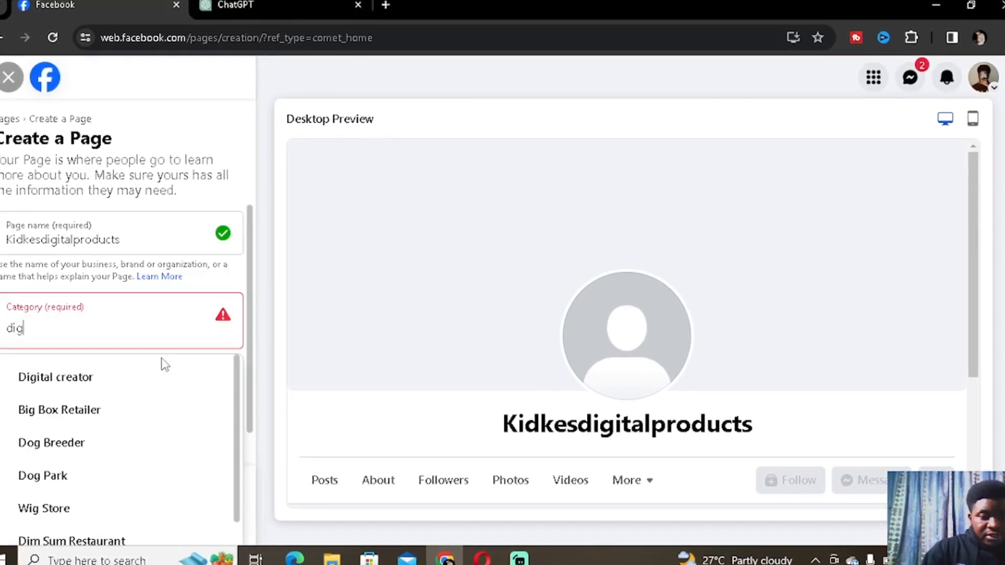
pyautogui.click(159, 374)
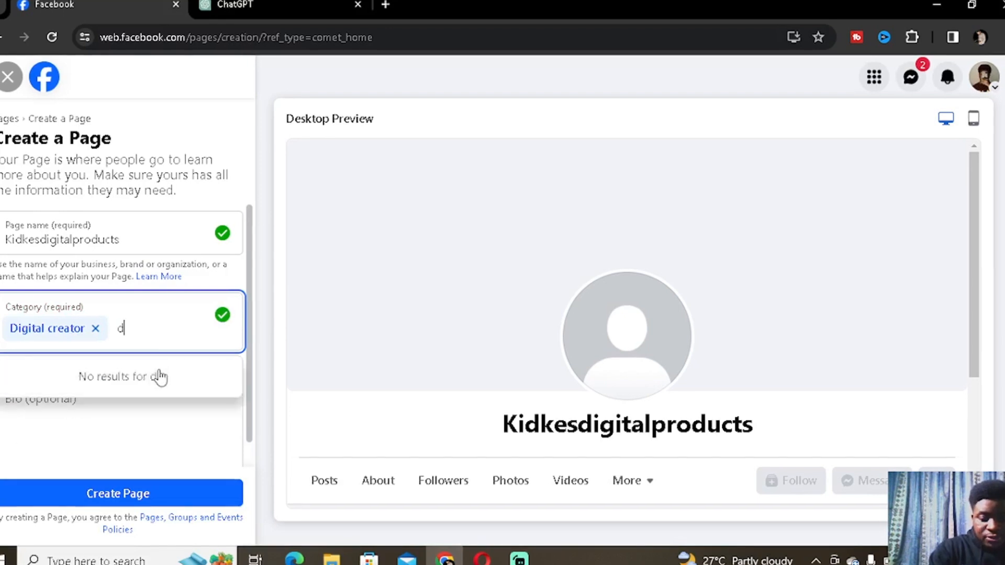
# Try searching for a second page category with "digital p", and clear the search text.
pyautogui.write('digital')
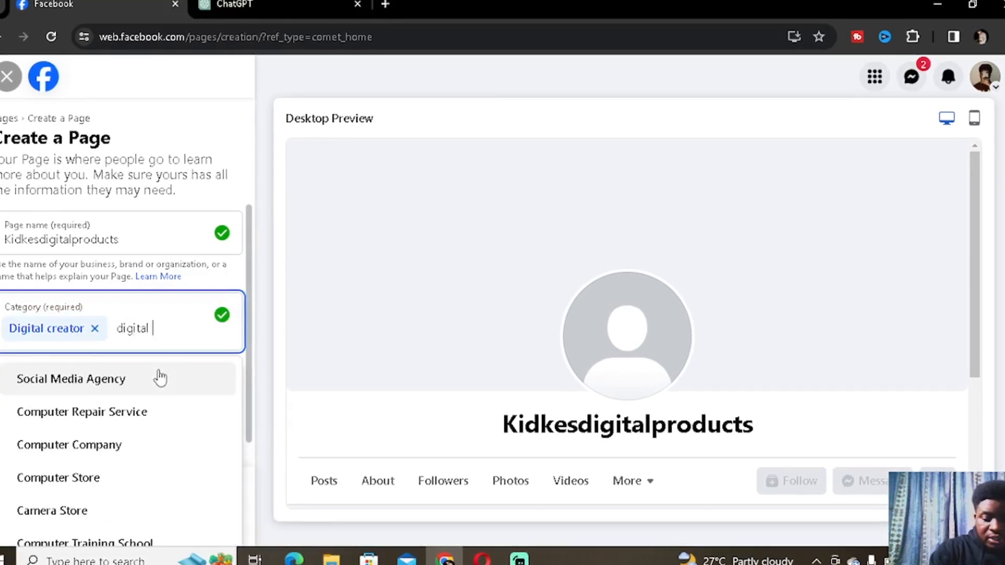
pyautogui.write(' p')
pyautogui.press('BackSpace')
pyautogui.press('BackSpace')
pyautogui.press('BackSpace')
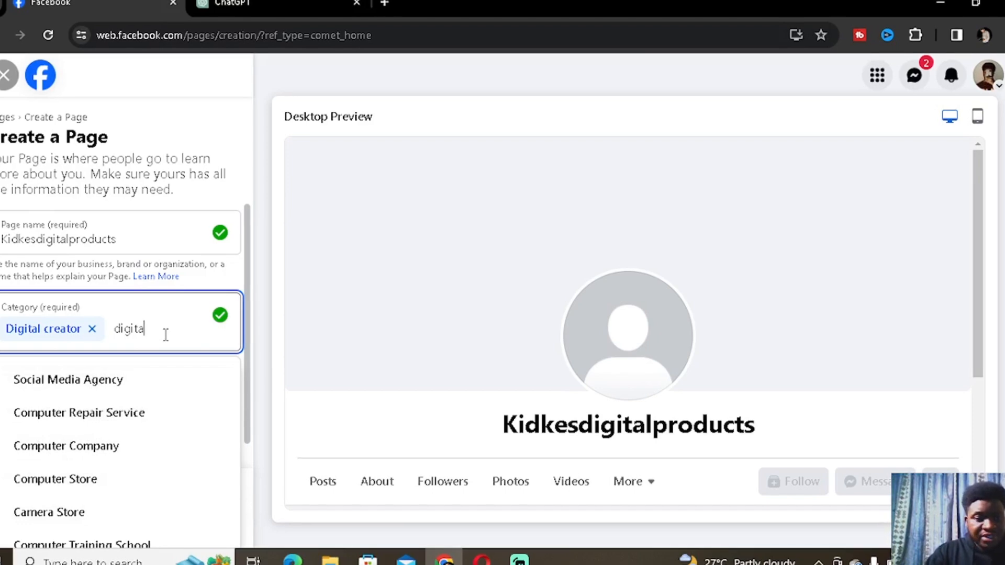
pyautogui.press('BackSpace')
pyautogui.press('BackSpace')
pyautogui.press('BackSpace')
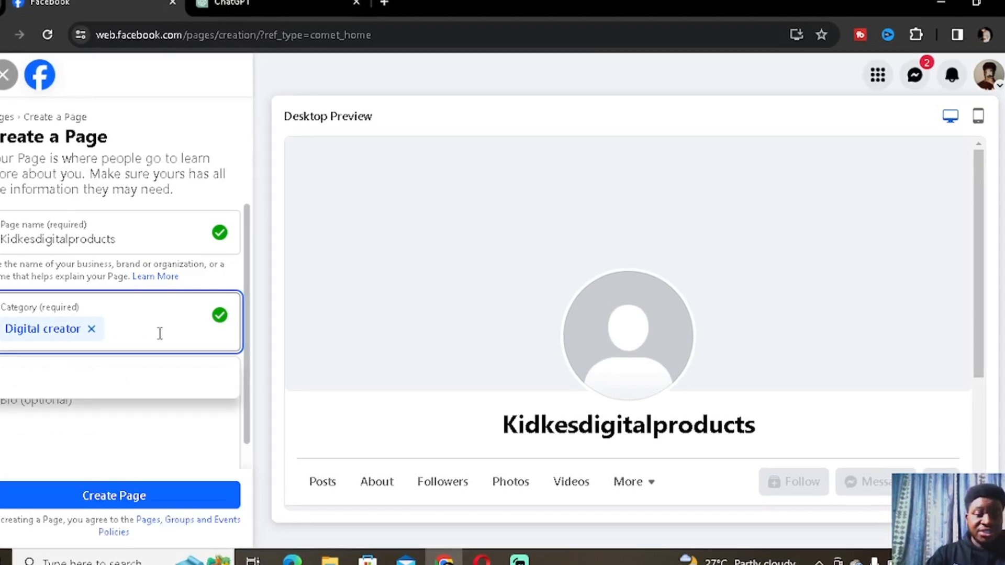
# Activate the page's Bio field, switch to ChatGPT and send the prompt "write me a bio about a business for digital products".
pyautogui.click(104, 422)
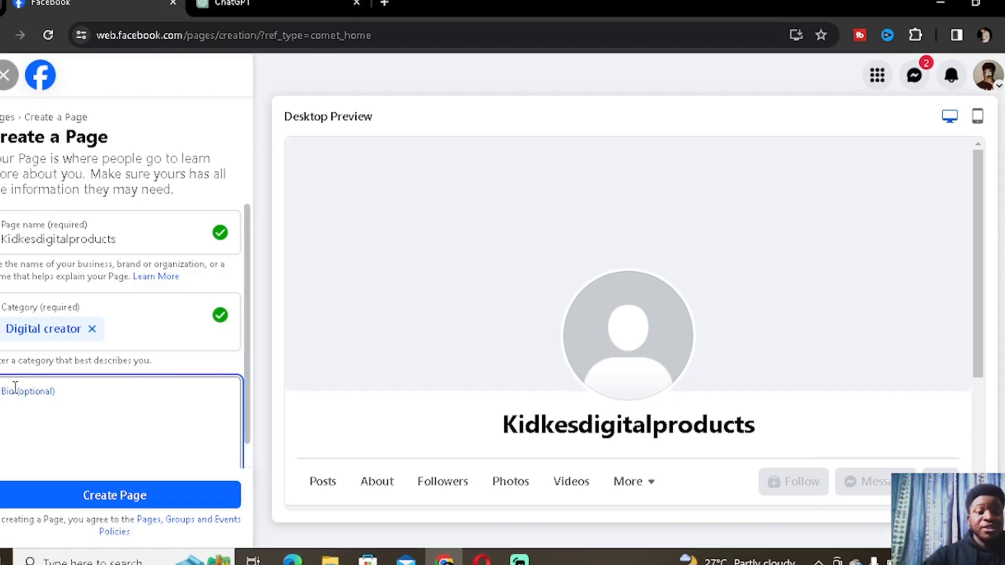
pyautogui.click(273, 5)
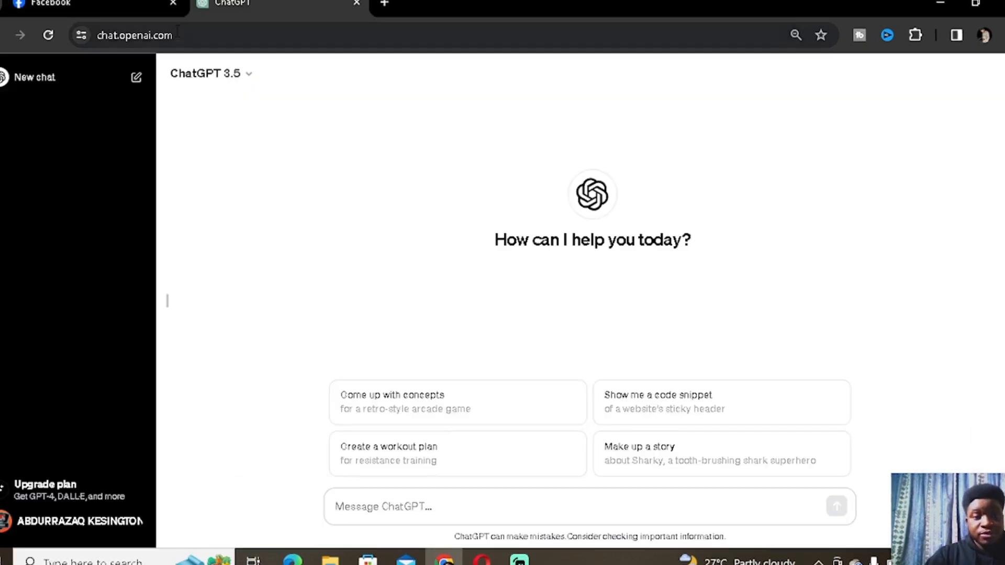
pyautogui.click(177, 32)
pyautogui.click(416, 510)
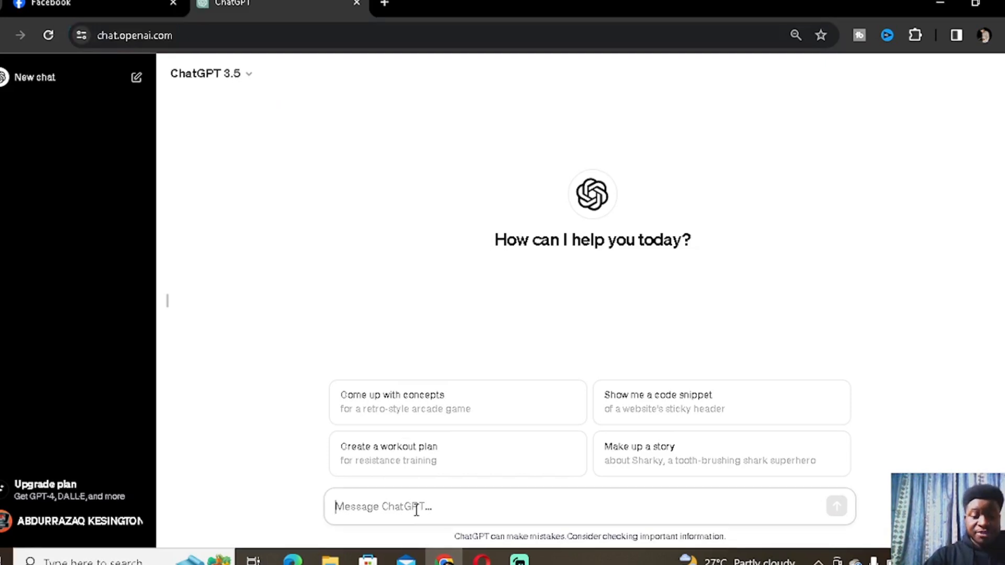
pyautogui.write('write me a bio about a business for digital products')
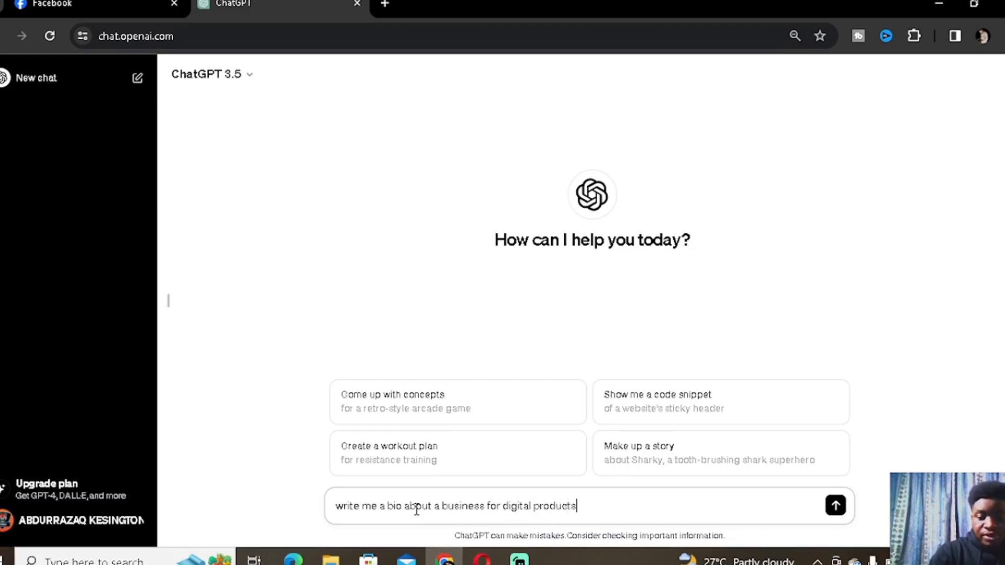
pyautogui.press('Return')
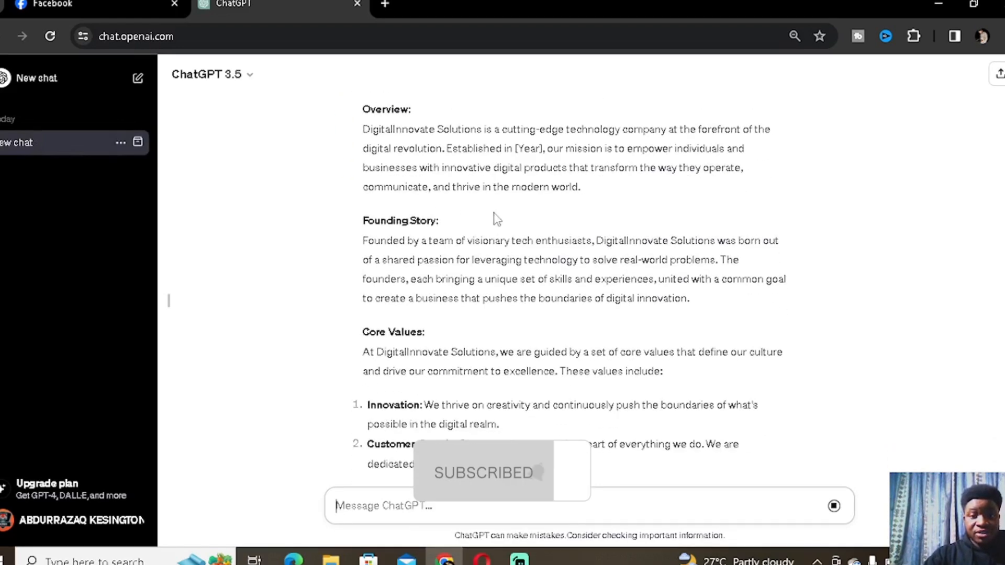
# Look through the business bio as it is generated, stop the response and return to its beginning.
pyautogui.scroll(3, 464, 221)
pyautogui.scroll(-2, 420, 338)
pyautogui.scroll(-6, 419, 337)
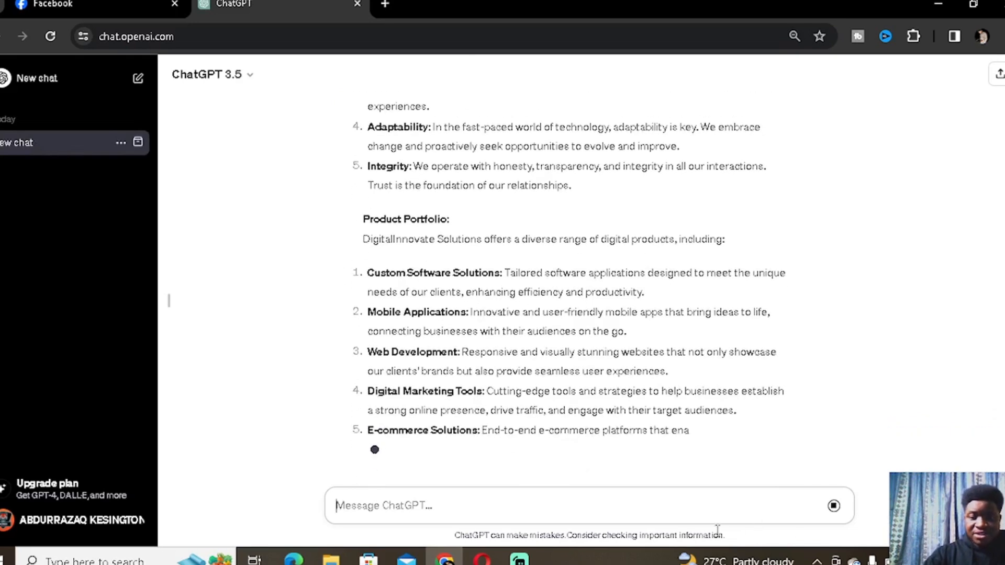
pyautogui.click(834, 506)
pyautogui.scroll(10, 498, 355)
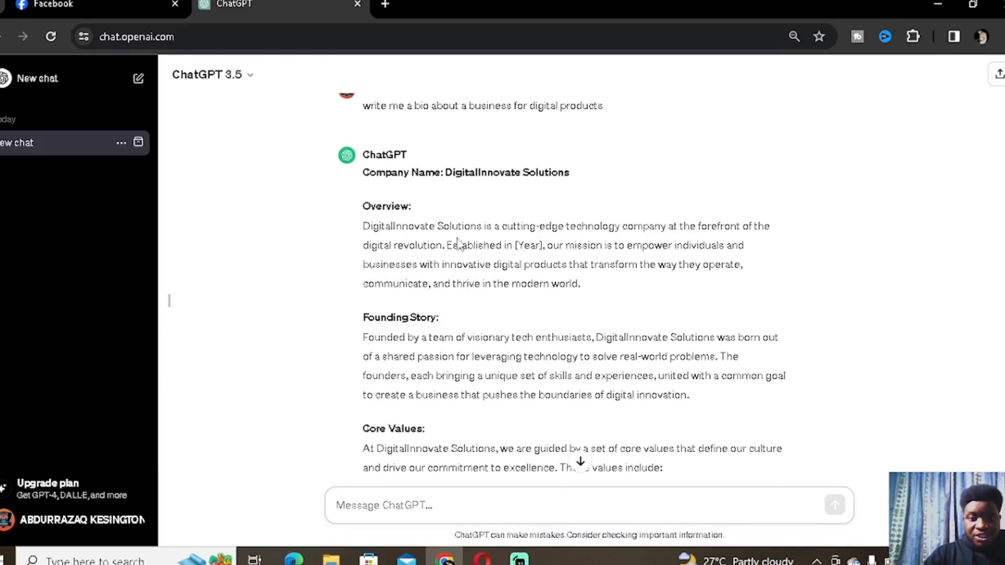
# Copy the Overview's opening sentence, up to "digital revolution", and paste it into the Facebook page's Bio field.
pyautogui.moveTo(362, 230); pyautogui.dragTo(451, 248)
pyautogui.hotkey('ctrl', 'c')
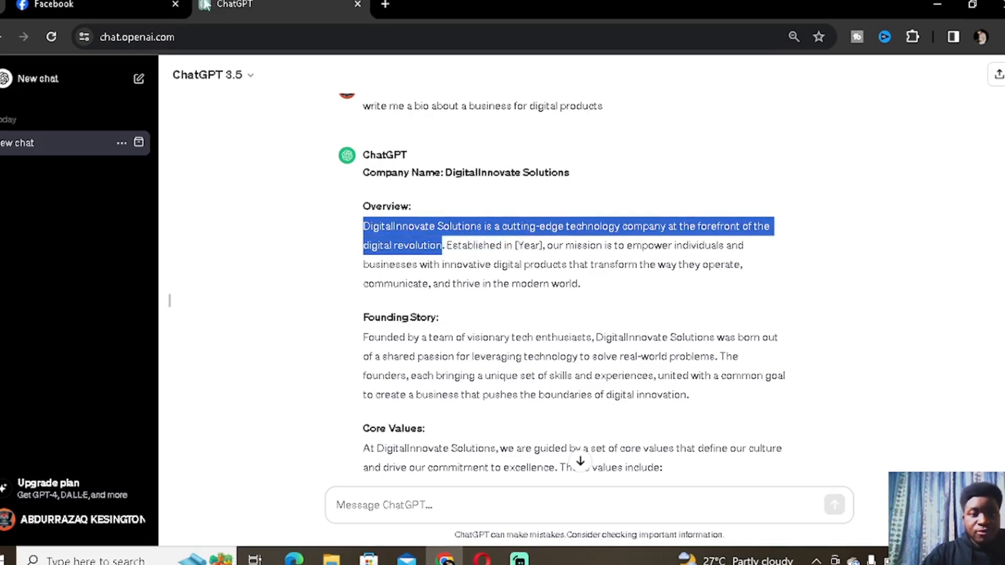
pyautogui.click(79, 6)
pyautogui.hotkey('ctrl', 'v')
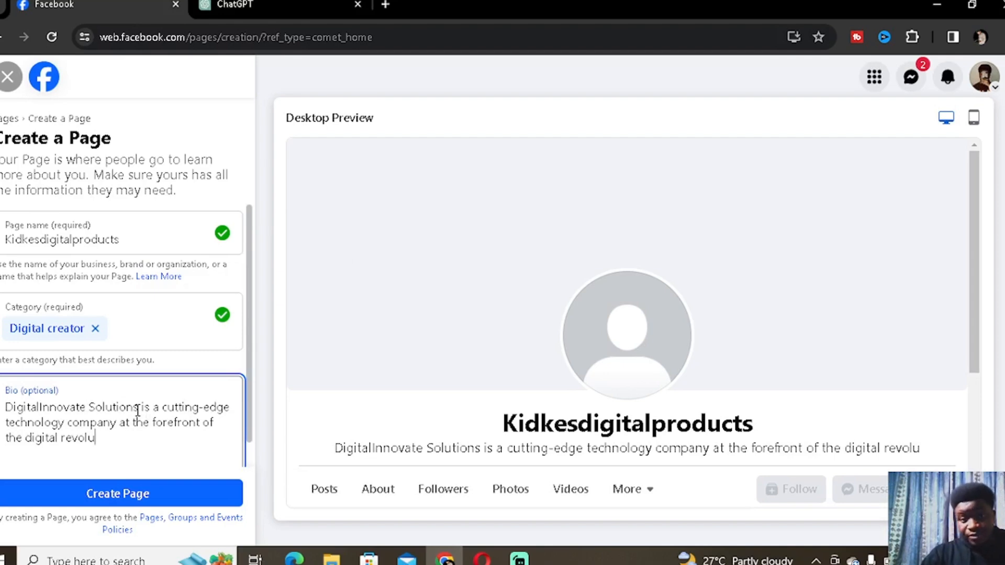
# Switch to ChatGPT, send "give me a better description for a digital product business" and look over the new response.
pyautogui.click(236, 5)
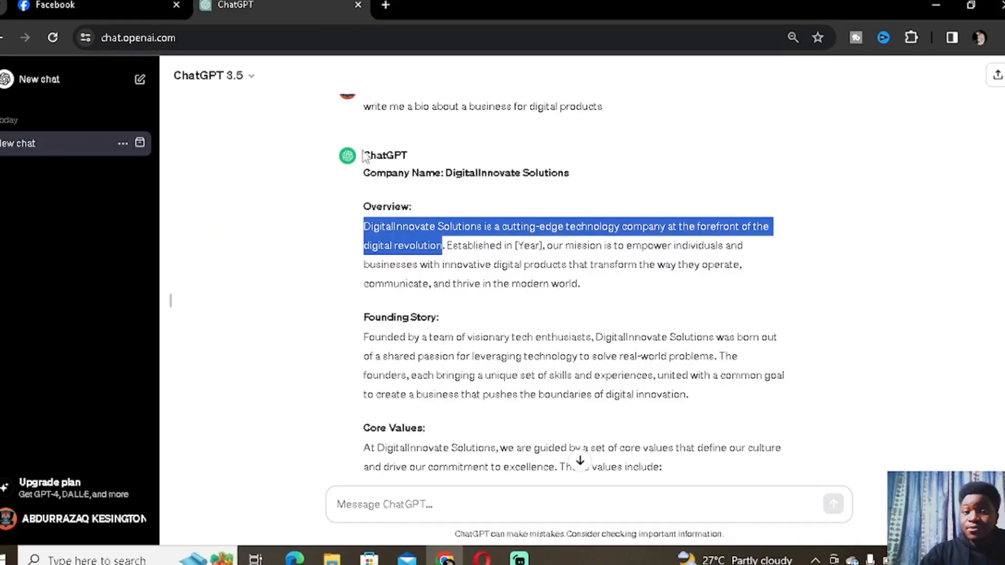
pyautogui.click(491, 507)
pyautogui.write('give me a better description for a')
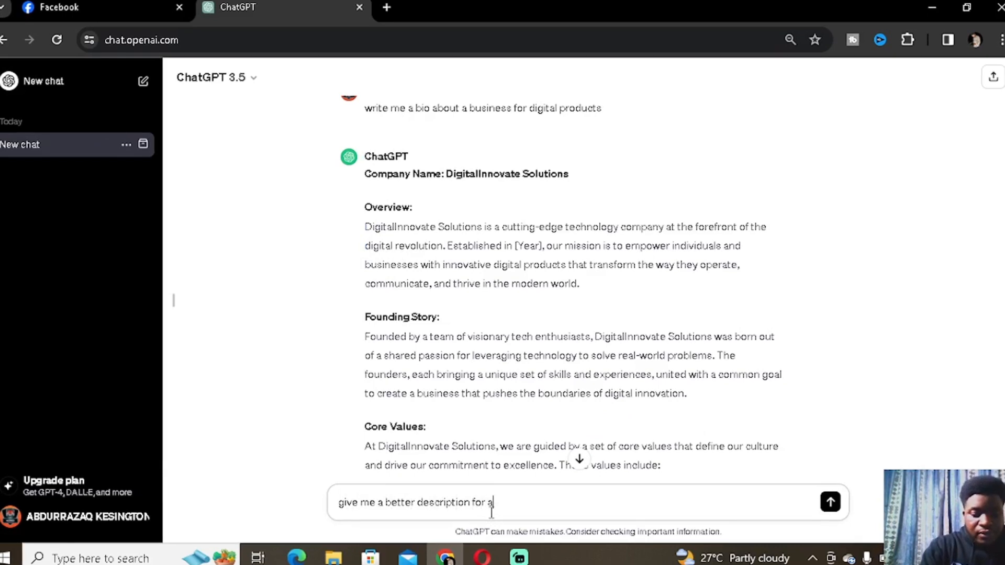
pyautogui.write(' digita')
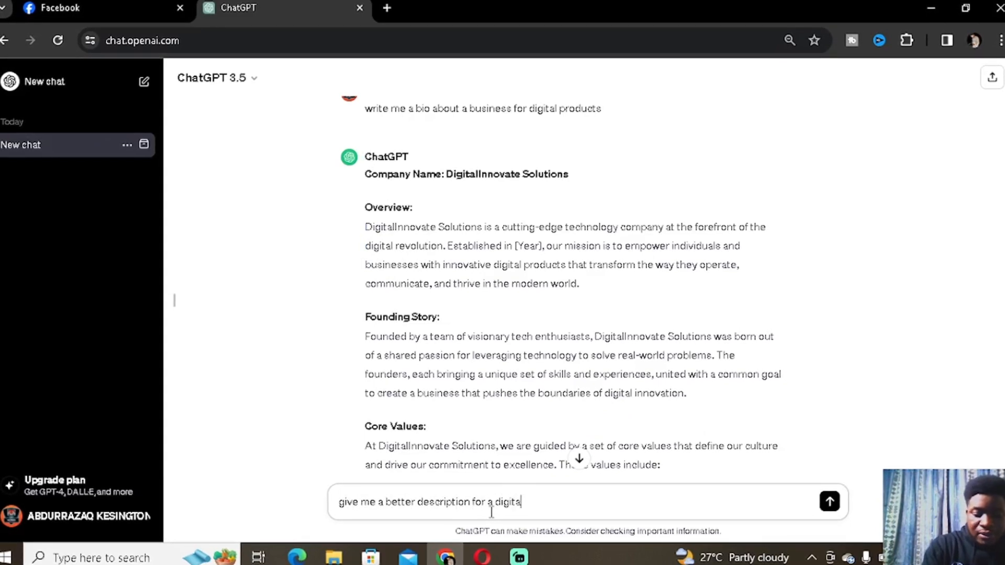
pyautogui.write('l produc')
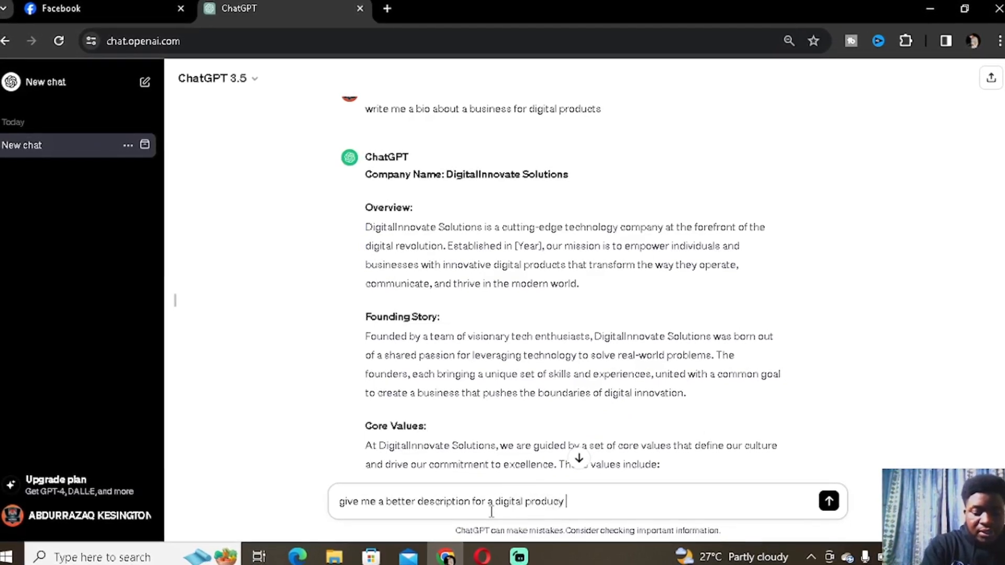
pyautogui.write('t business')
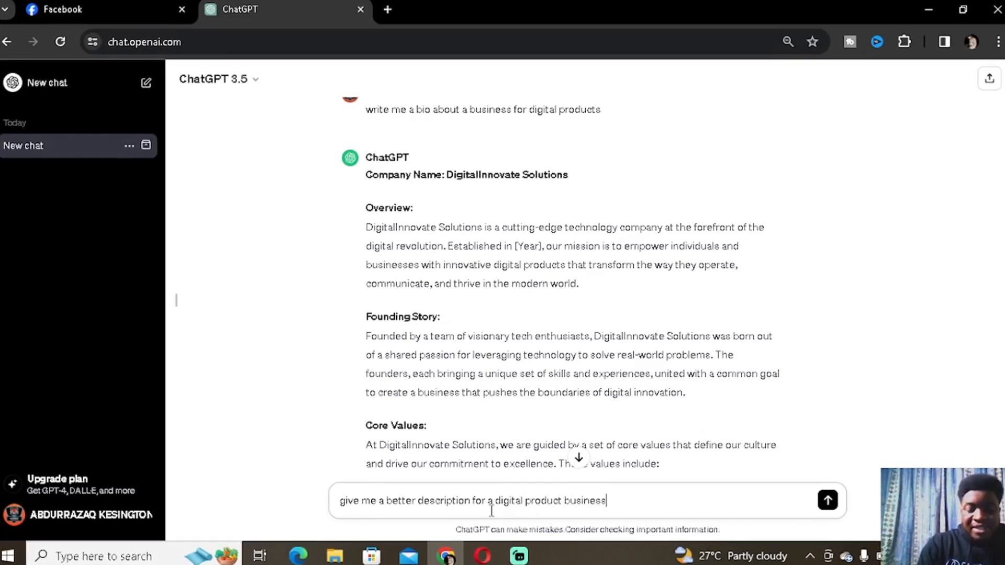
pyautogui.press('Return')
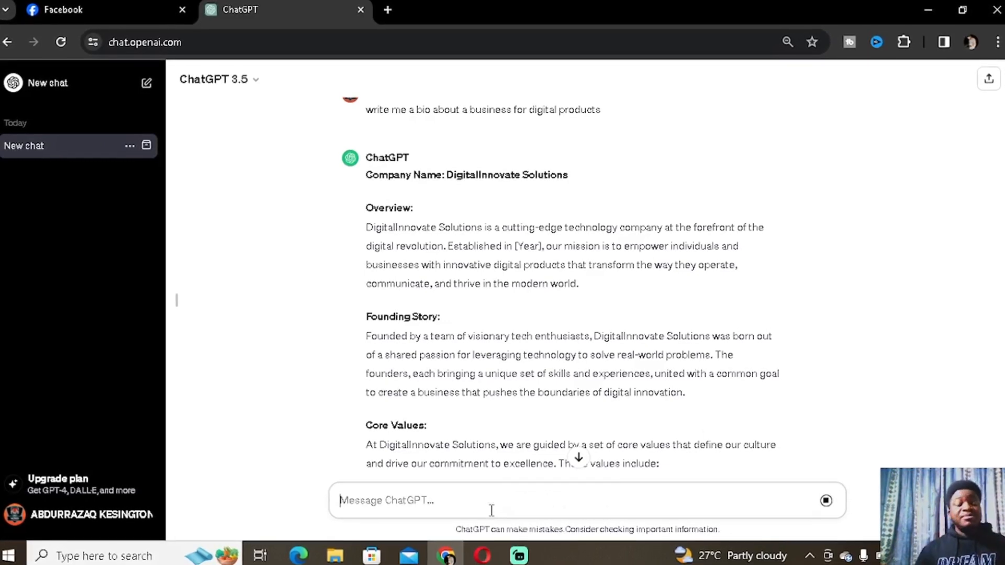
pyautogui.scroll(-20, 628, 419)
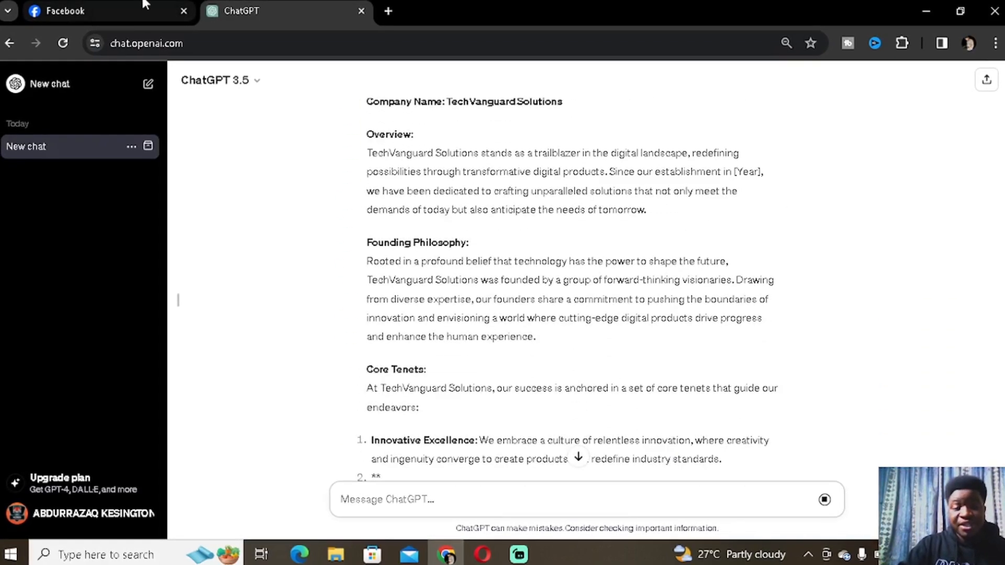
pyautogui.scroll(4, 390, 236)
# Back on the Facebook page form, replace "DigitalInnovate Solutions" in the bio with "kidkesdigitalproducts".
pyautogui.click(167, 10)
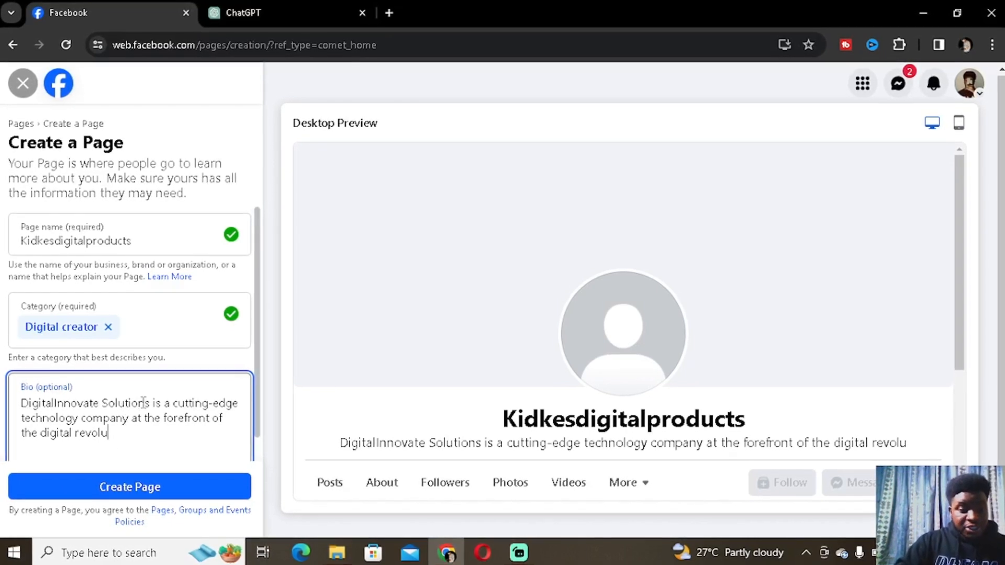
pyautogui.moveTo(149, 402); pyautogui.dragTo(18, 403)
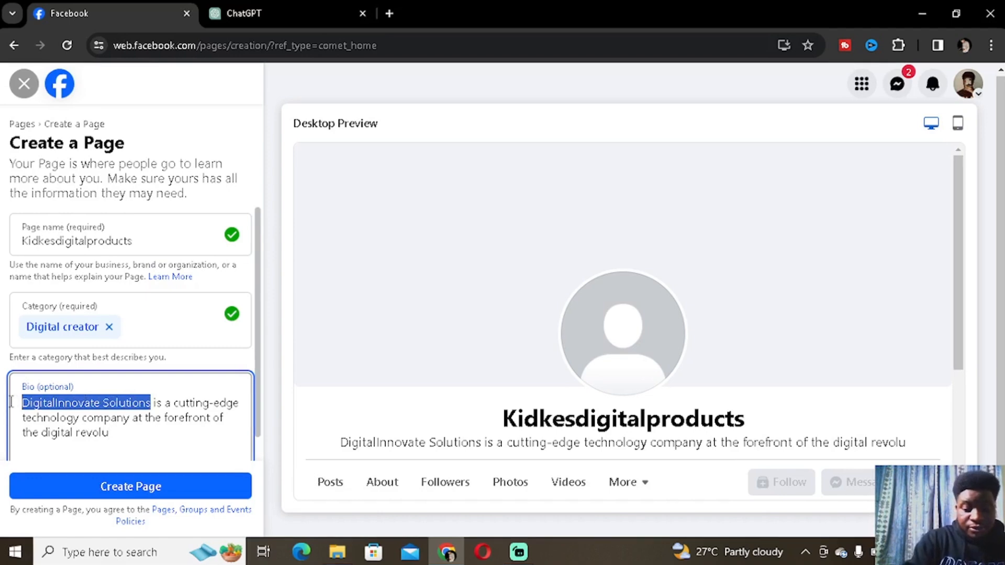
pyautogui.write('kidkes')
pyautogui.write('digitalp')
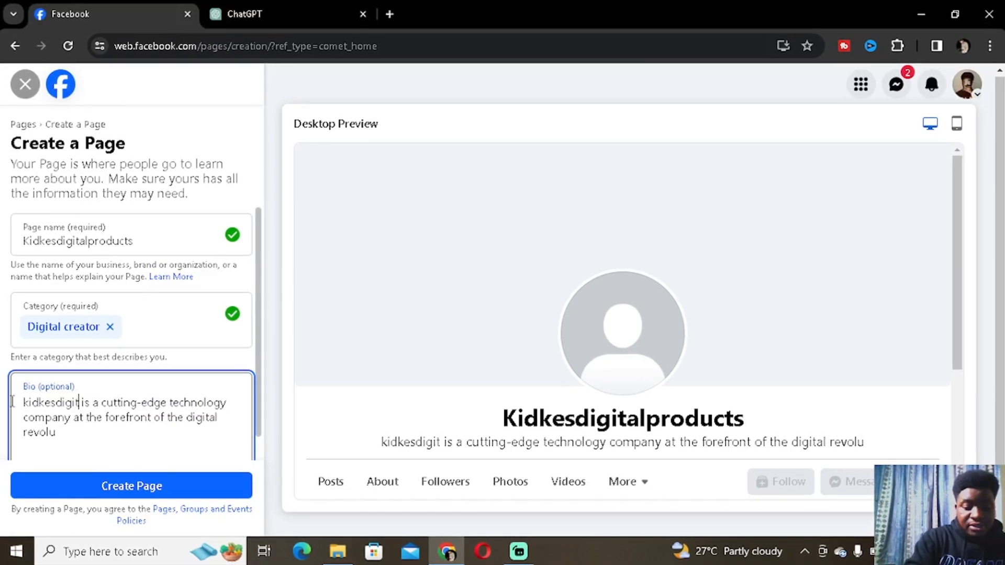
pyautogui.write('roducst')
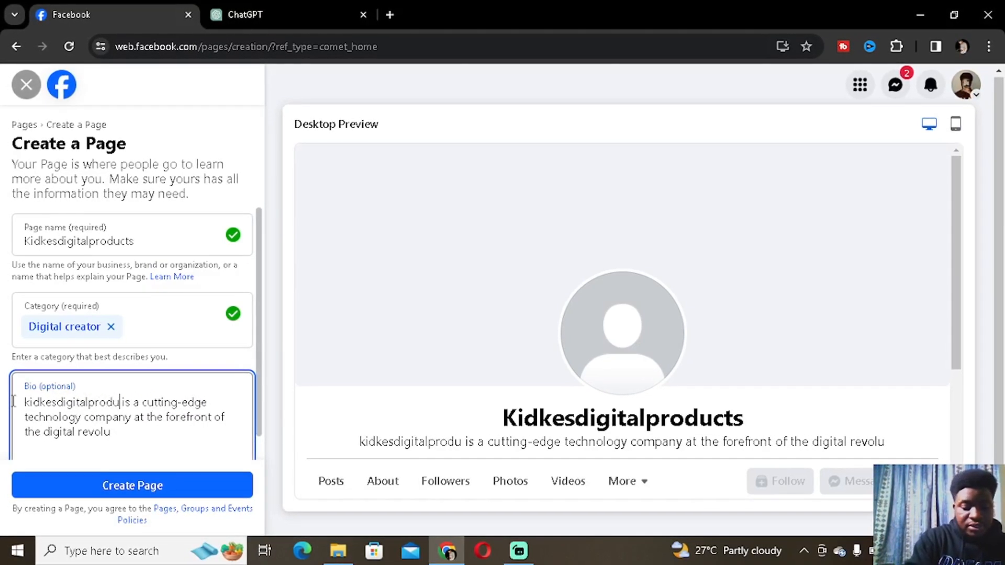
pyautogui.press('BackSpace')
pyautogui.press('BackSpace')
pyautogui.write('ts')
pyautogui.scroll(-1, 150, 432)
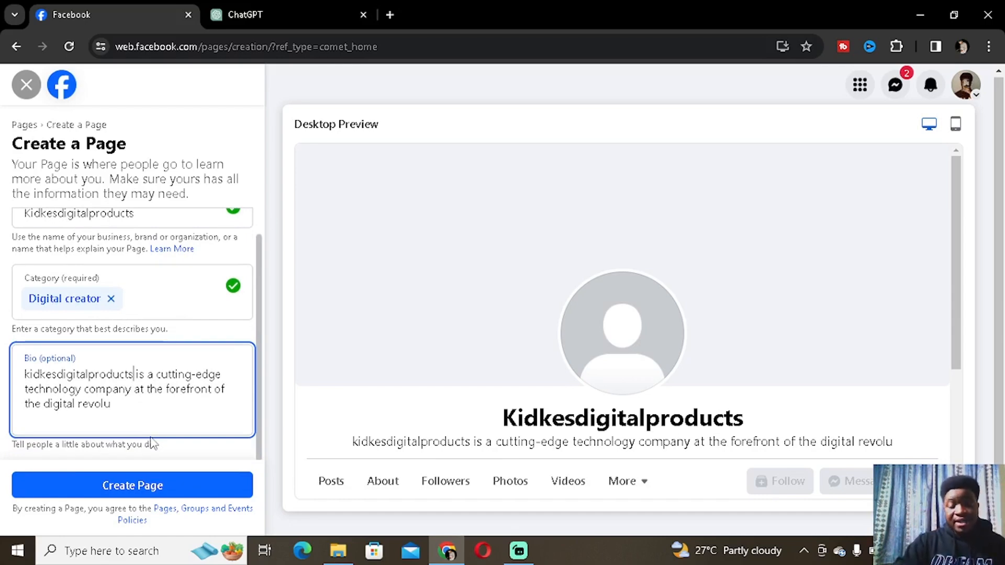
# Submit the completed form to create the Facebook Page.
pyautogui.click(147, 485)
pyautogui.scroll(-3, 345, 316)
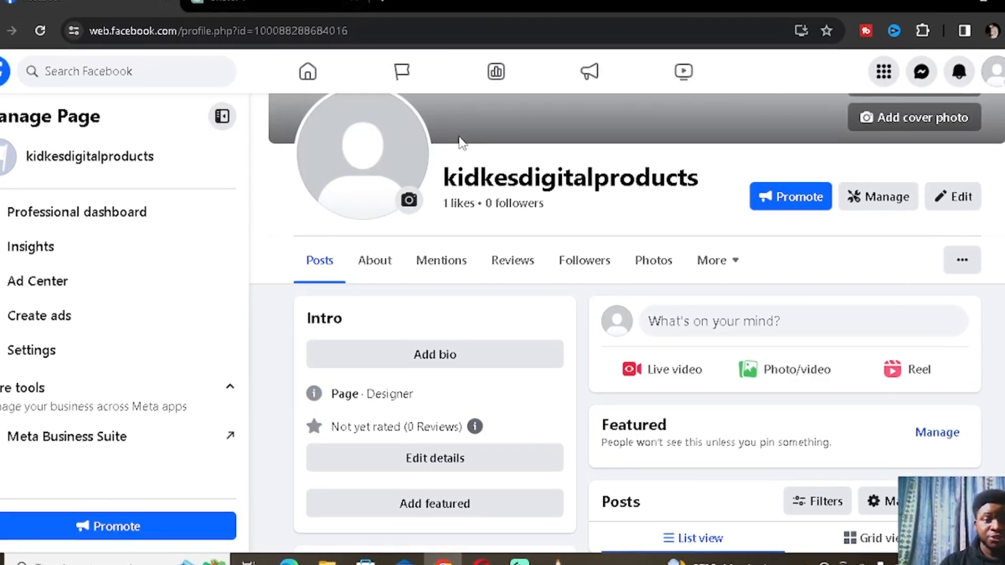
# Open Canva in a new browser tab and log in with the Google account.
pyautogui.click(384, 3)
pyautogui.write('cava')
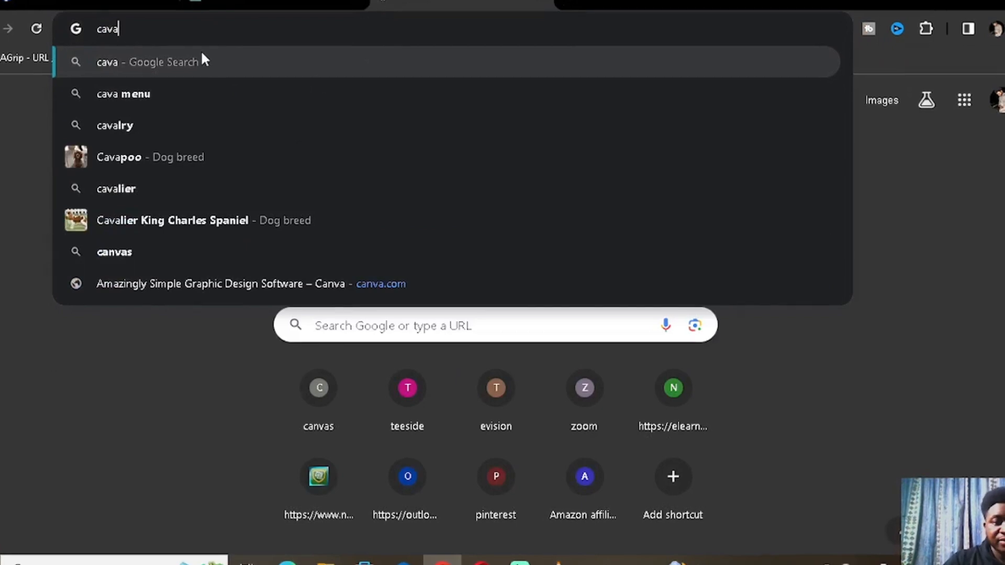
pyautogui.click(325, 411)
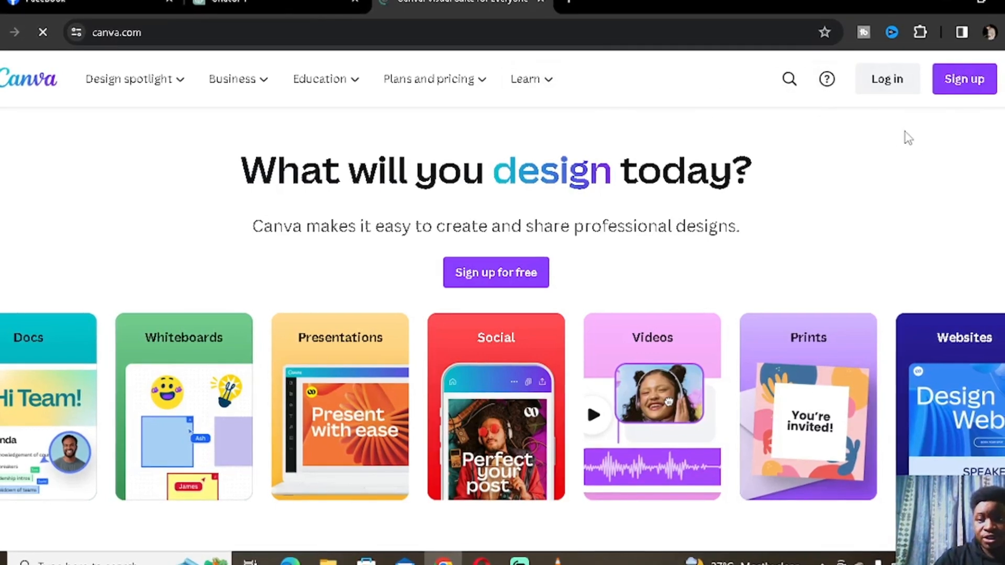
pyautogui.click(892, 81)
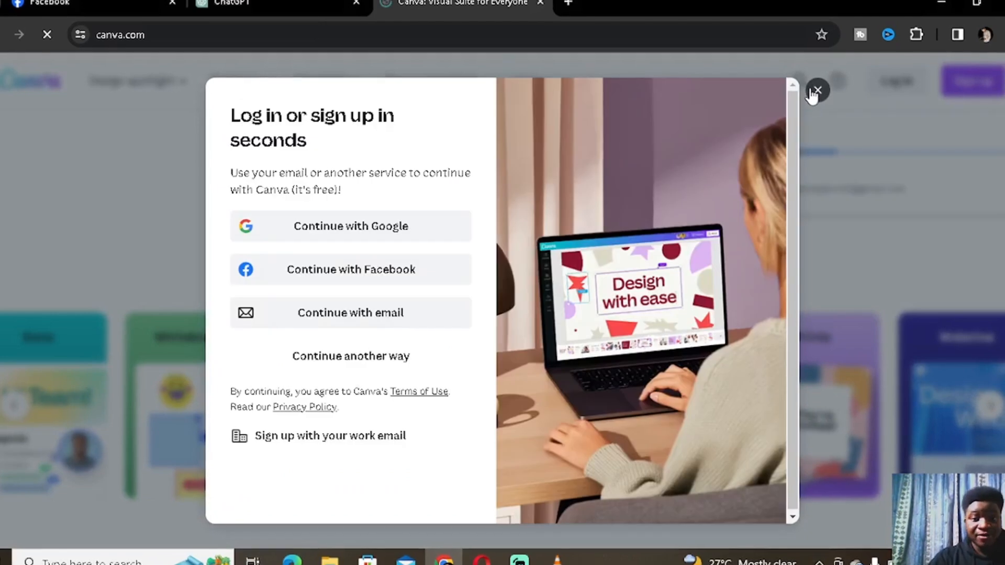
pyautogui.click(392, 223)
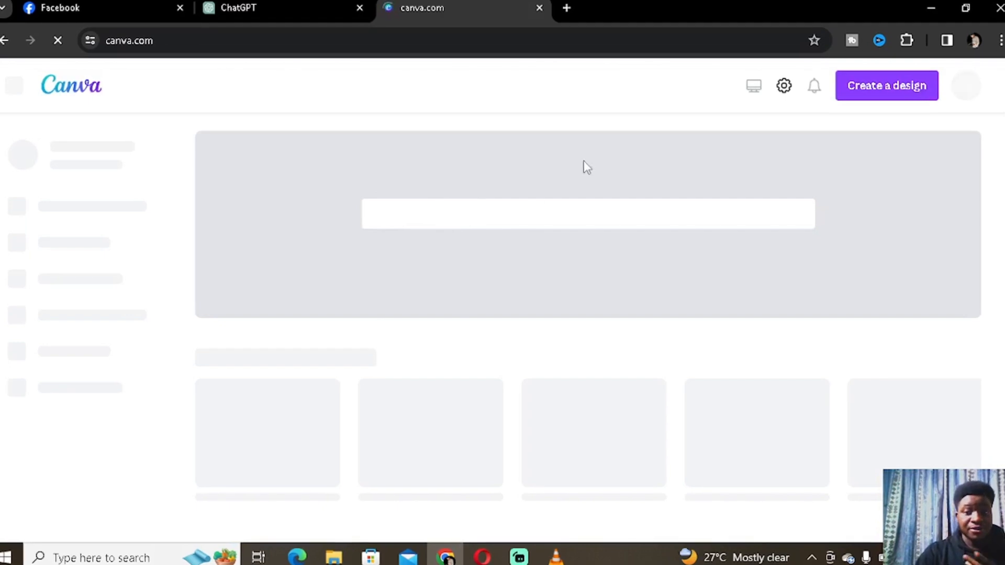
# Create a new blank design of the Logo type.
pyautogui.click(901, 96)
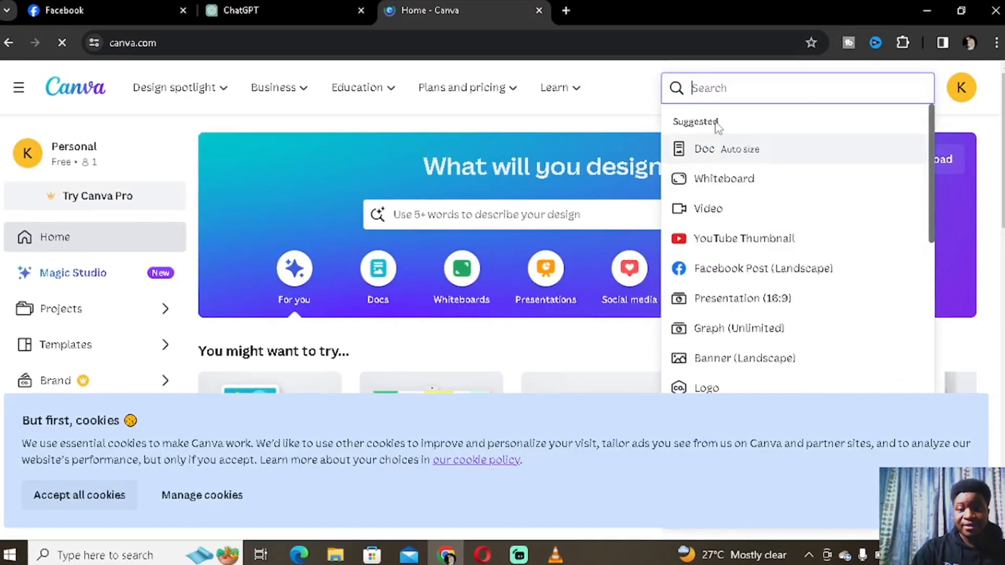
pyautogui.scroll(-2, 746, 324)
pyautogui.click(755, 314)
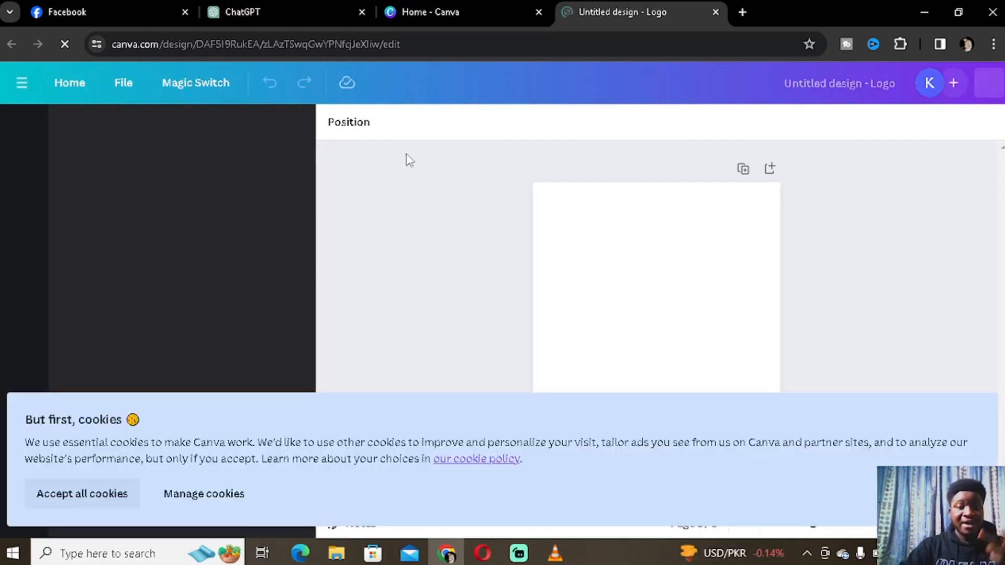
# Accept all cookies and search the logo templates for "clothing".
pyautogui.click(212, 131)
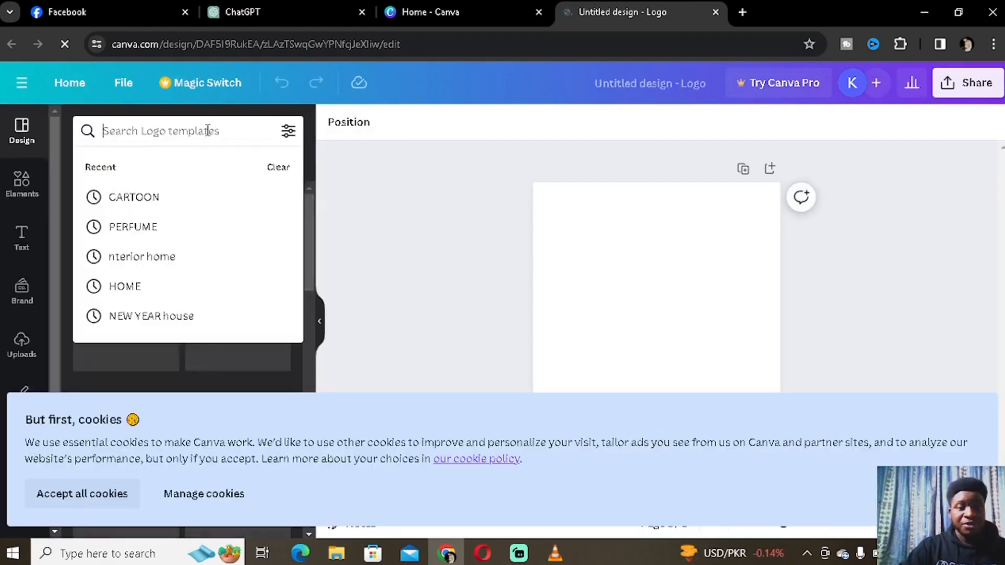
pyautogui.click(104, 494)
pyautogui.click(159, 130)
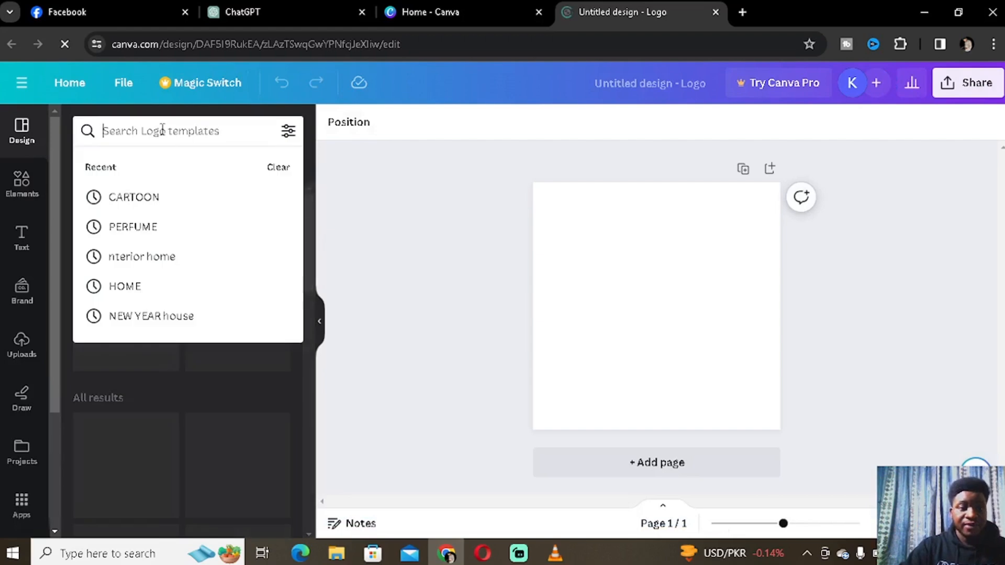
pyautogui.write('cl')
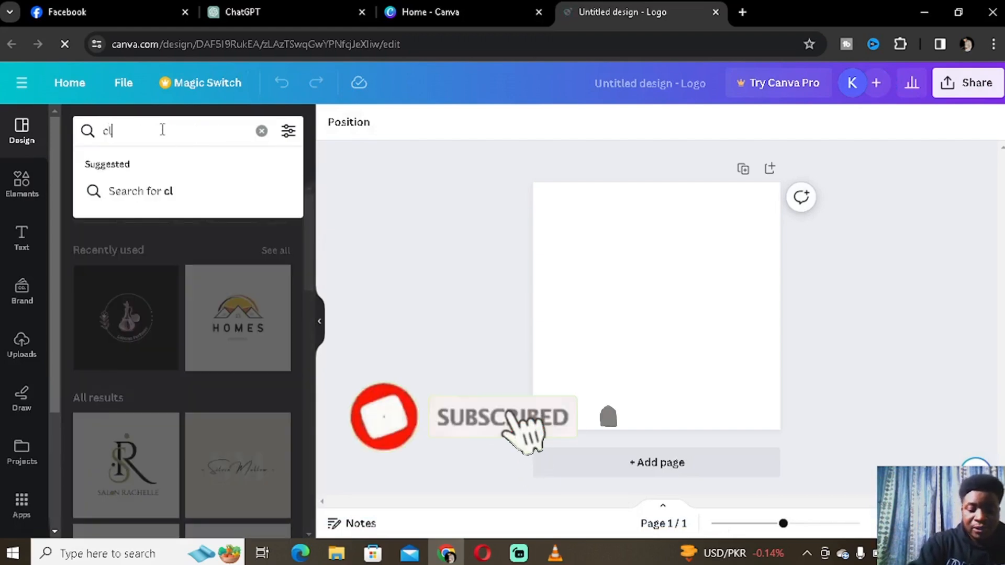
pyautogui.write('othing')
pyautogui.press('Return')
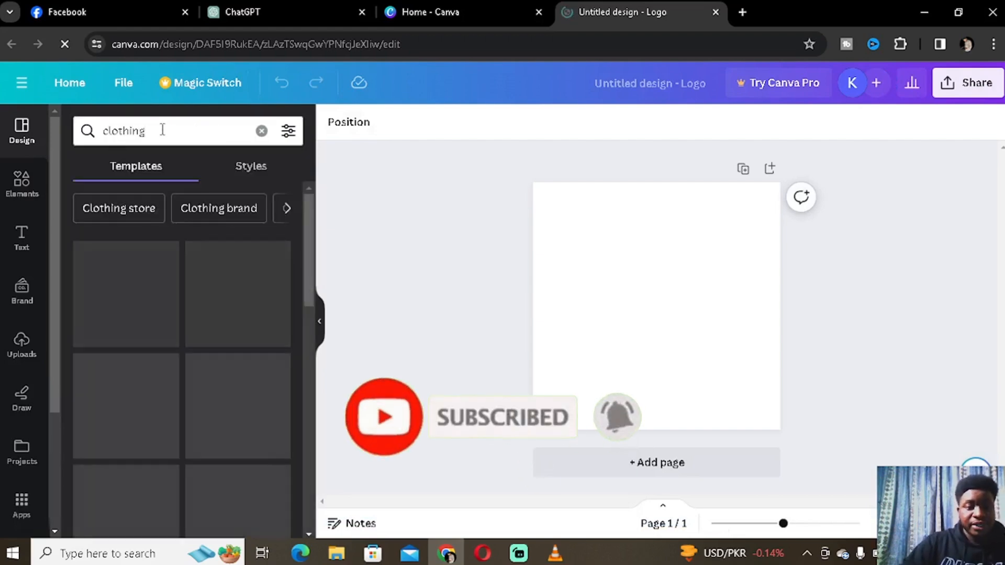
# Browse the clothing templates and apply the beige version of the Clothing Store logo with three hanging dresses to the blank page.
pyautogui.scroll(-3, 183, 340)
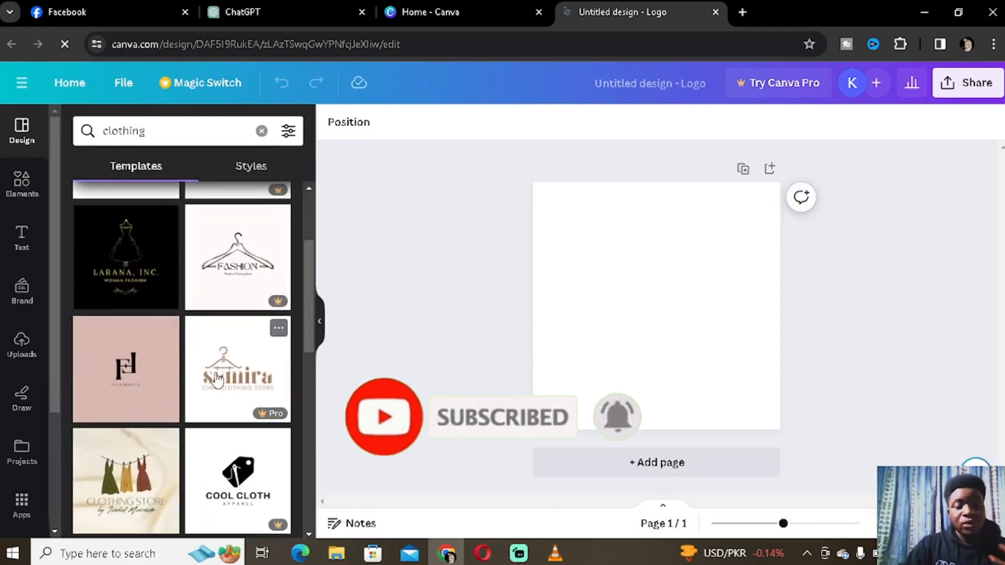
pyautogui.scroll(-3, 217, 380)
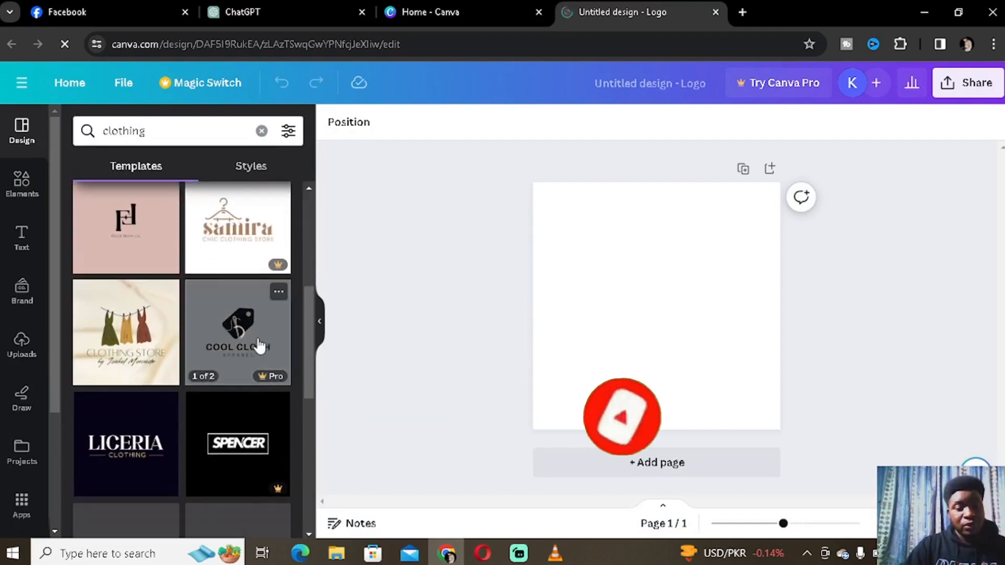
pyautogui.click(123, 336)
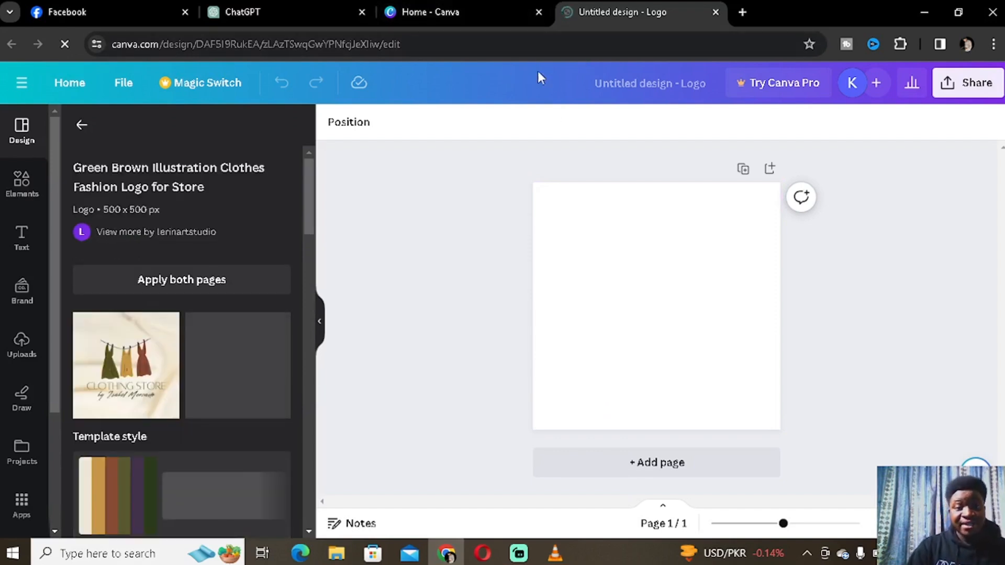
pyautogui.click(149, 357)
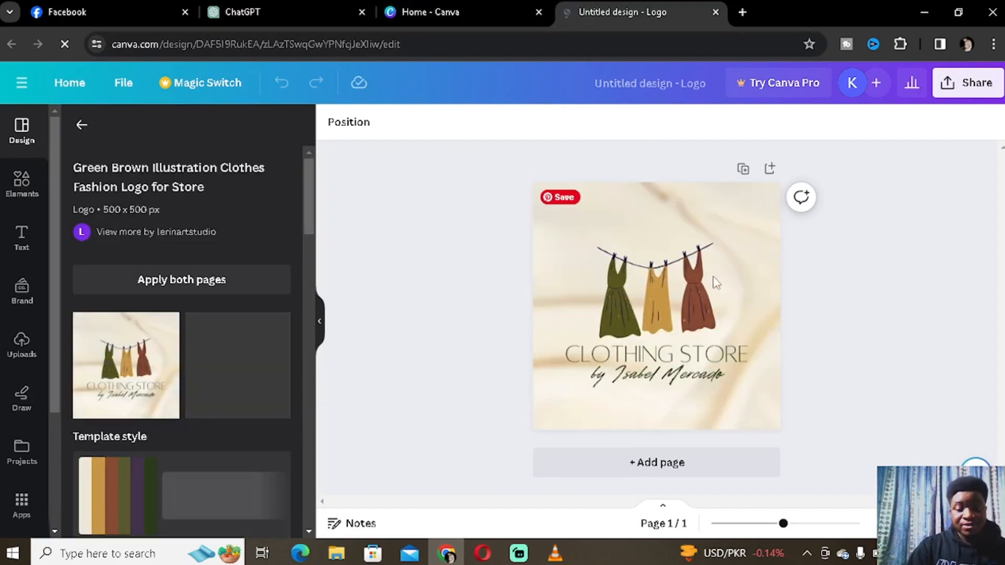
# Open the download options for the logo design.
pyautogui.click(974, 85)
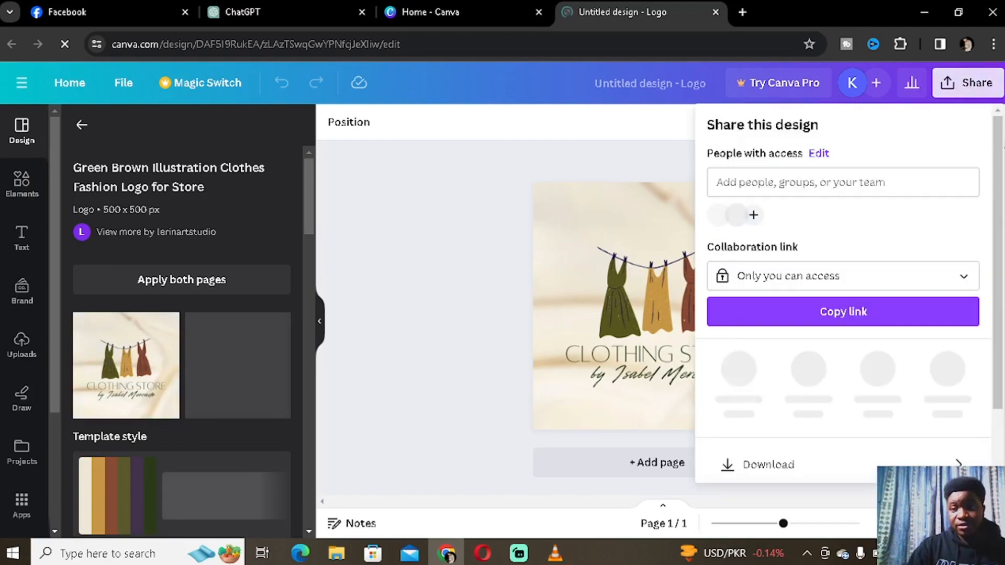
pyautogui.click(774, 459)
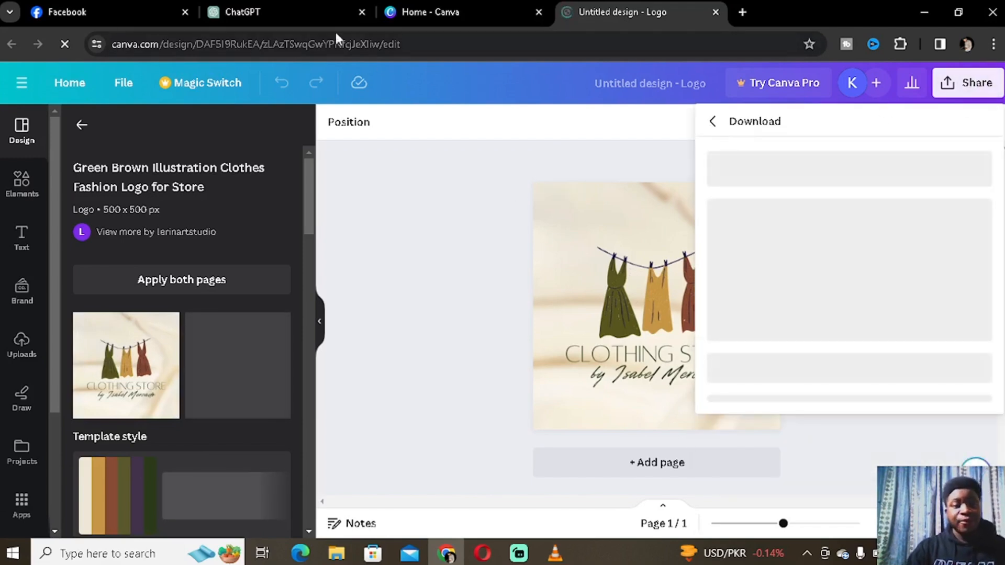
# Switch to the Facebook Page, view the options for updating its profile picture and close them without uploading anything.
pyautogui.click(93, 8)
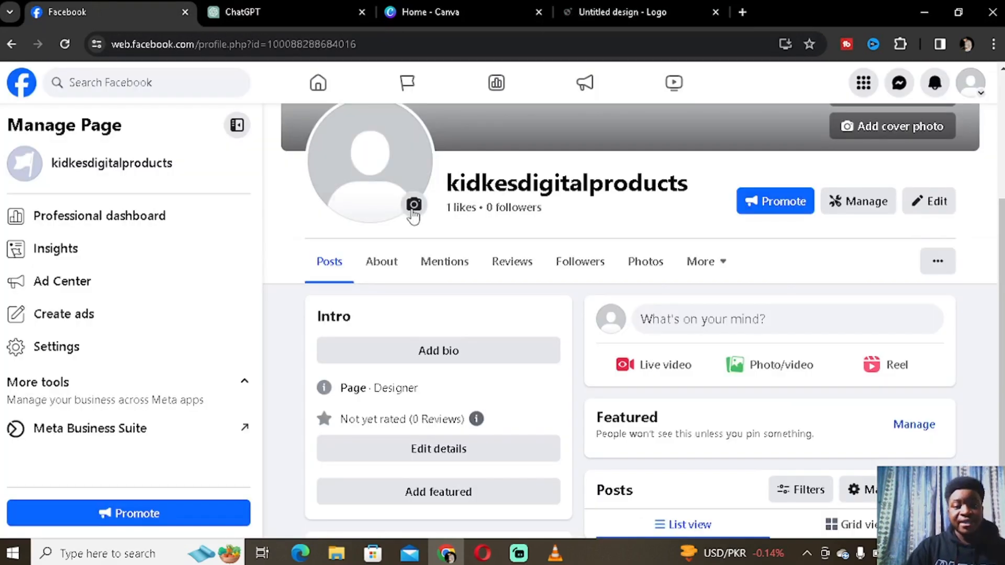
pyautogui.click(414, 205)
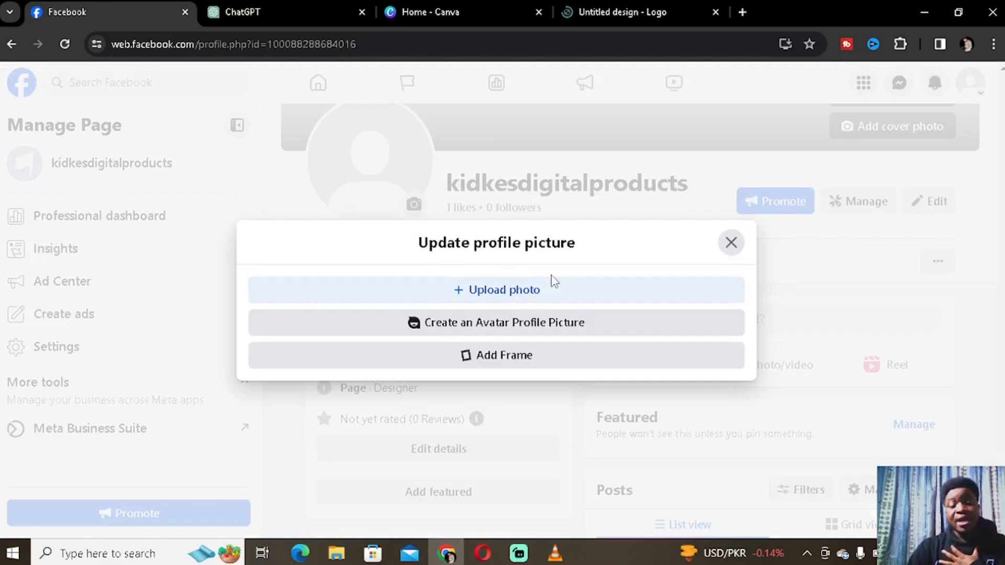
pyautogui.click(729, 243)
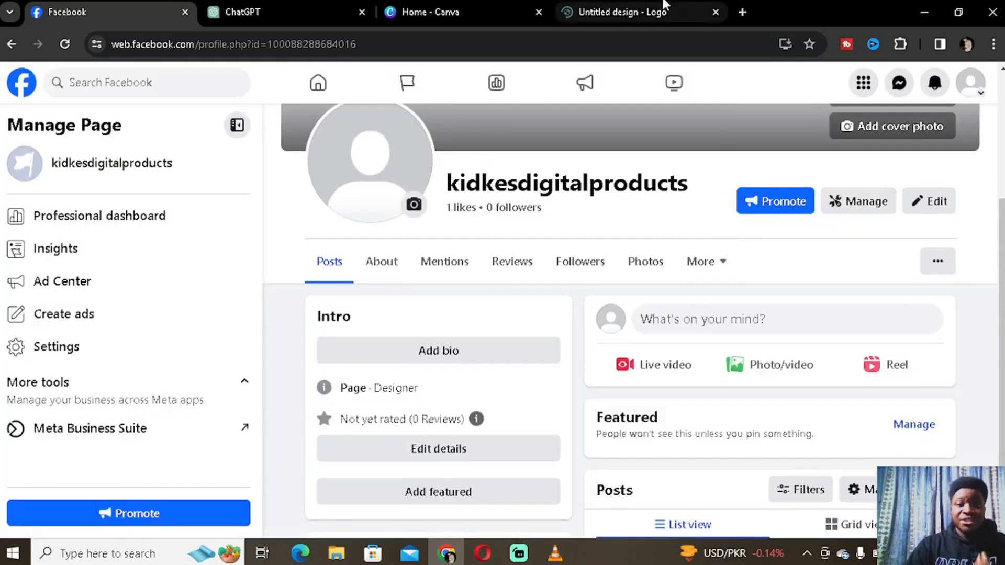
# Return to the Canva logo design, leave the template details and search the logo templates for "digitalproduct".
pyautogui.click(725, 12)
pyautogui.click(430, 8)
pyautogui.click(577, 7)
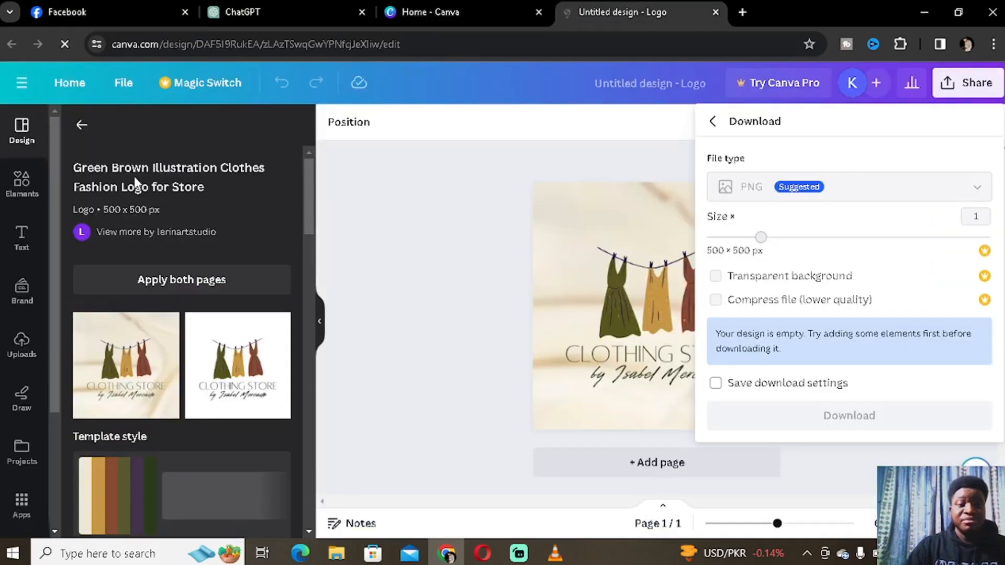
pyautogui.click(79, 126)
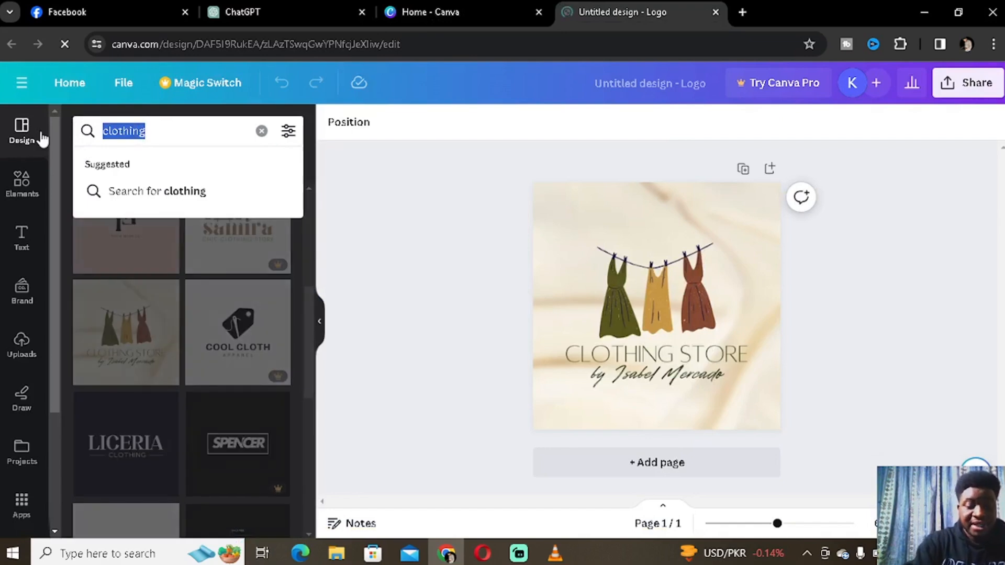
pyautogui.write('digitalproduct')
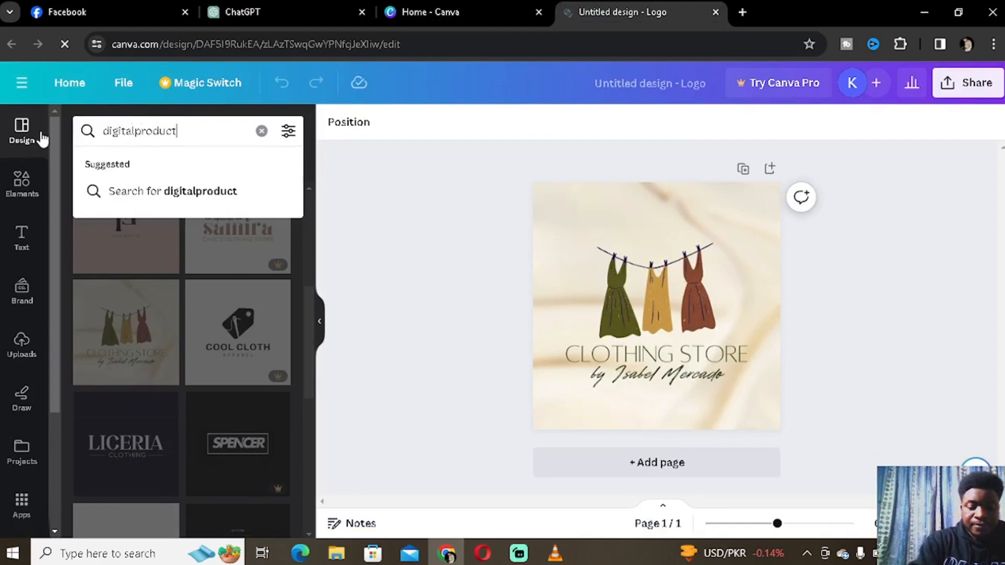
pyautogui.press('Return')
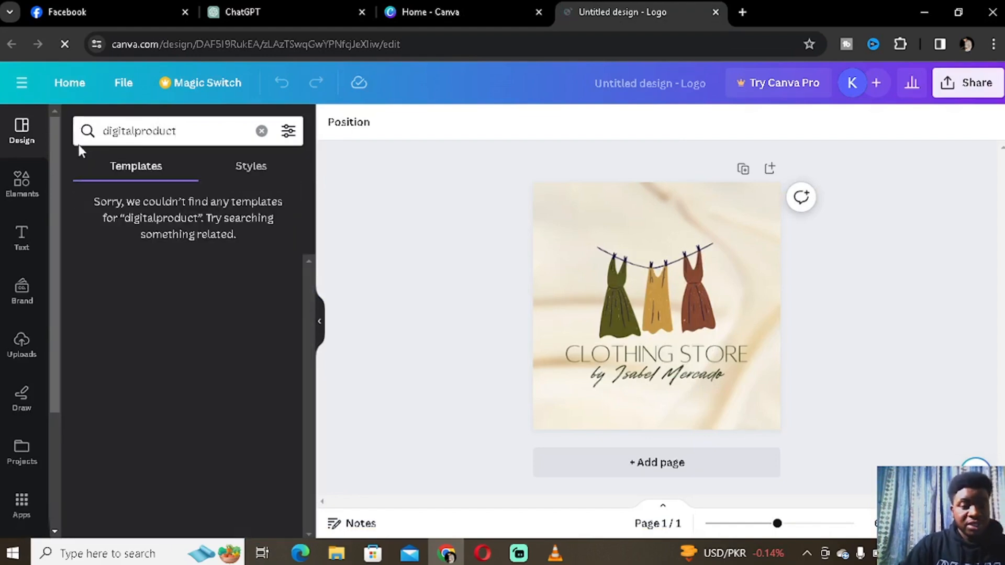
# Shorten the template search to "product" and run it again.
pyautogui.moveTo(138, 127); pyautogui.dragTo(77, 131)
pyautogui.press('BackSpace')
pyautogui.press('Return')
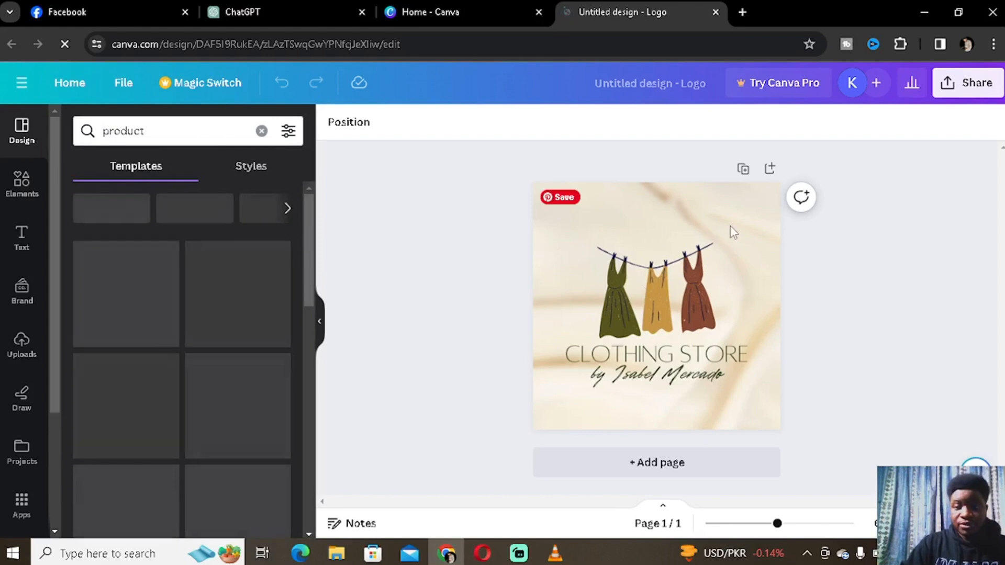
# Add a second page to the design, browse the product templates and apply the beige "SIX by Borcelle" logo to it.
pyautogui.click(685, 467)
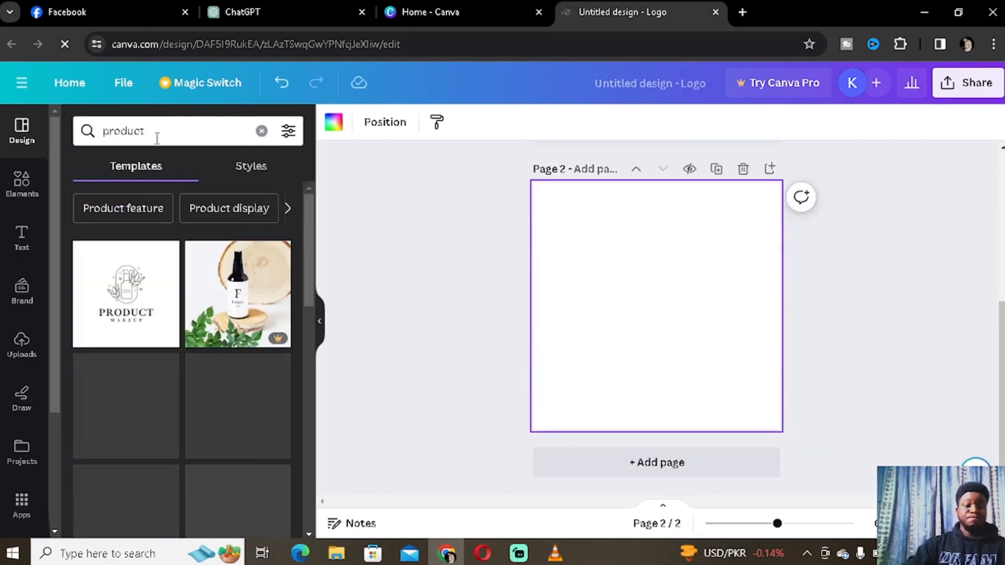
pyautogui.scroll(-3, 124, 406)
pyautogui.scroll(-7, 124, 405)
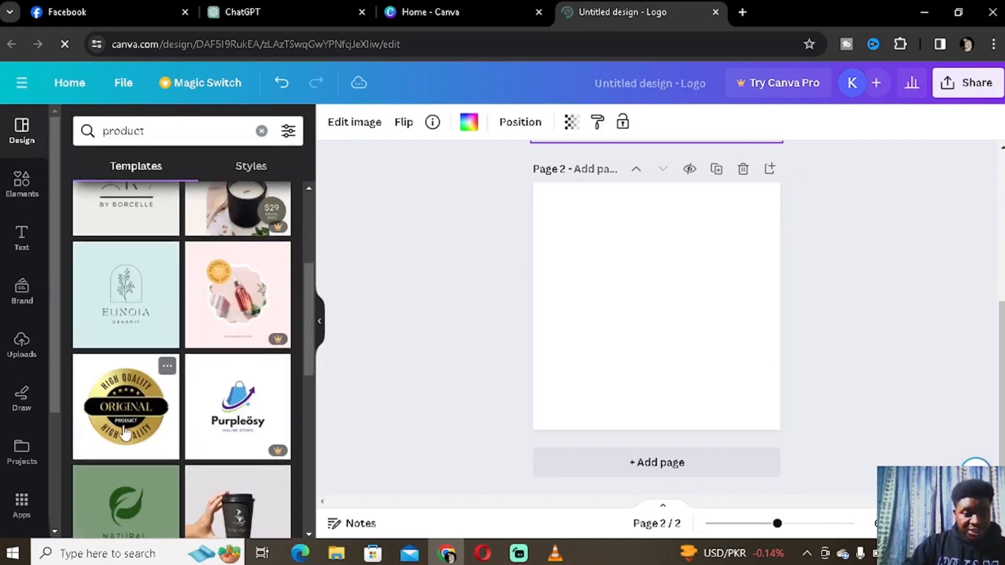
pyautogui.scroll(3, 194, 356)
pyautogui.scroll(3, 193, 335)
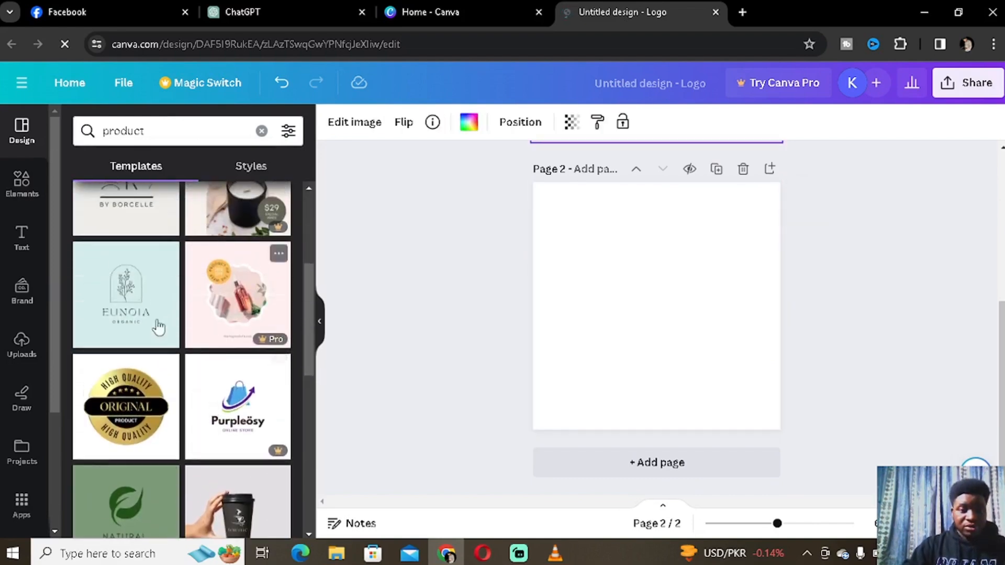
pyautogui.scroll(-6, 191, 327)
pyautogui.scroll(8, 183, 325)
pyautogui.scroll(2, 215, 340)
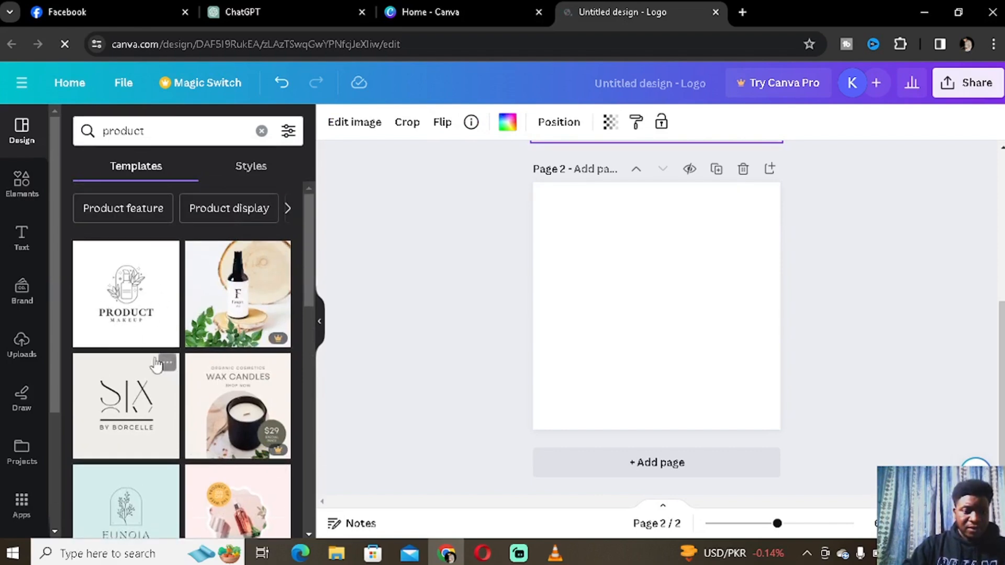
pyautogui.click(91, 420)
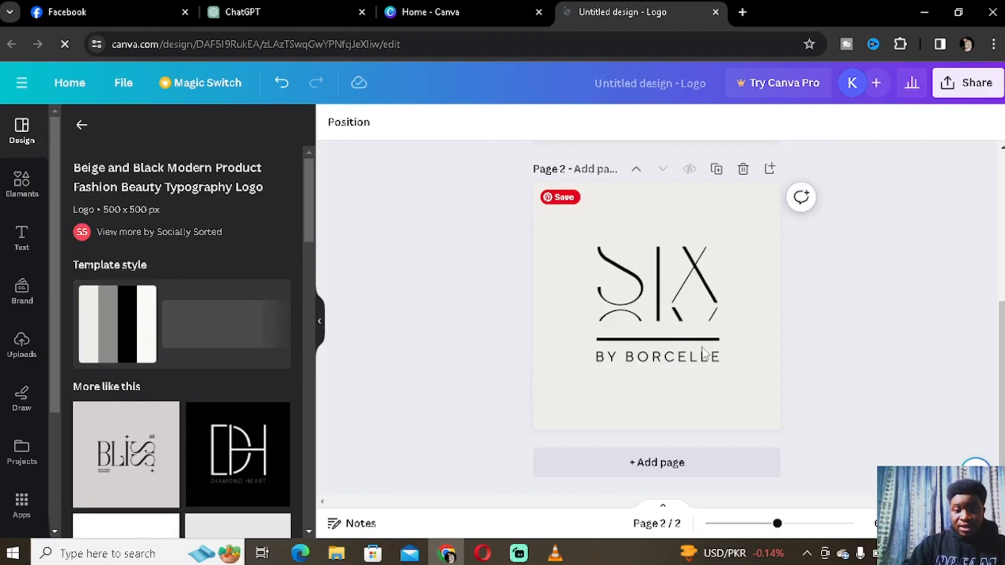
# Replace the large "SIX" text in the logo on page 2 with "KIDKES".
pyautogui.click(679, 293)
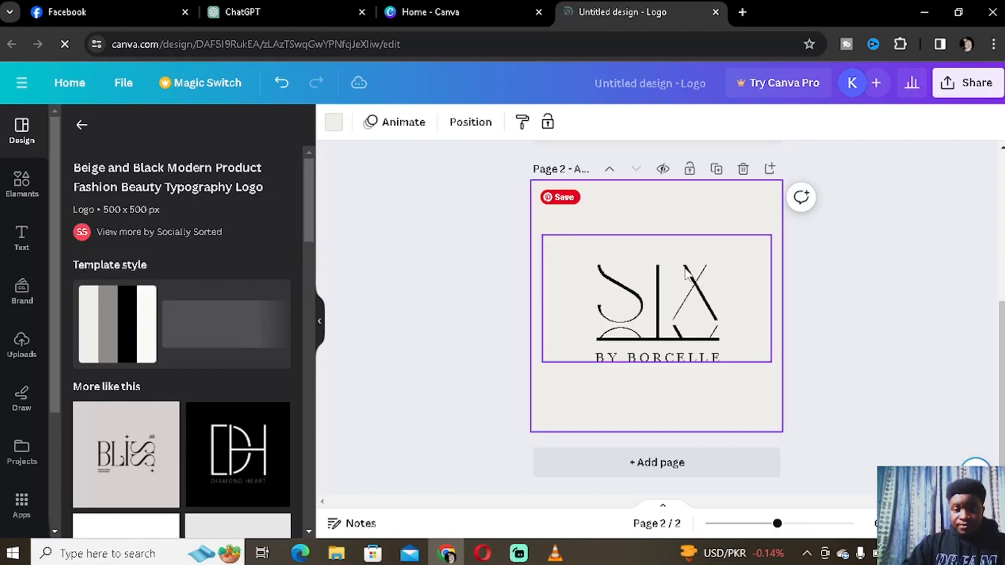
pyautogui.doubleClick(633, 296)
pyautogui.write('KID')
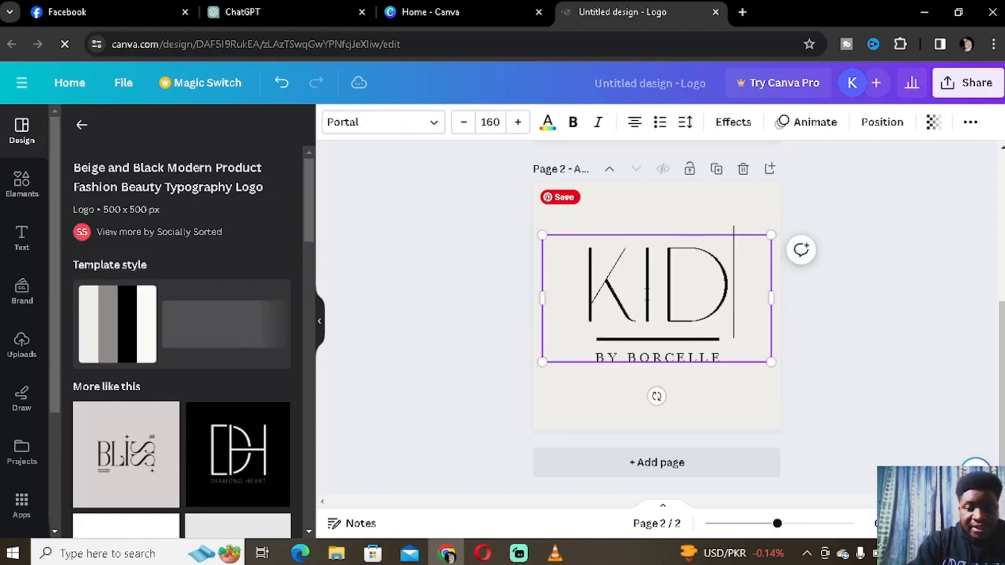
pyautogui.write('KES')
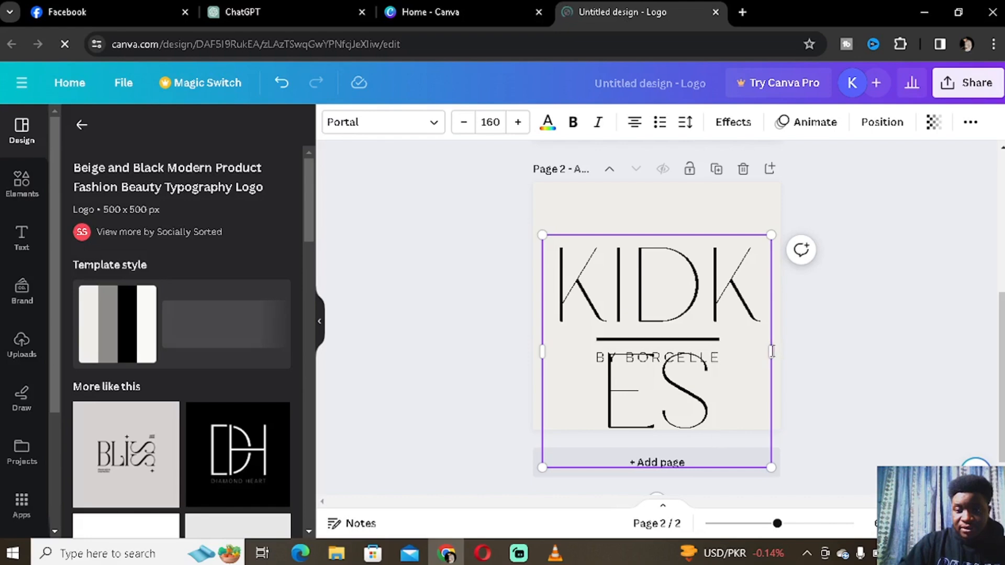
# Widen the KIDKES text box to fit one line, shrink the text to about size 81.9 and centre it above the horizontal line.
pyautogui.click(802, 304)
pyautogui.moveTo(747, 325); pyautogui.dragTo(974, 296)
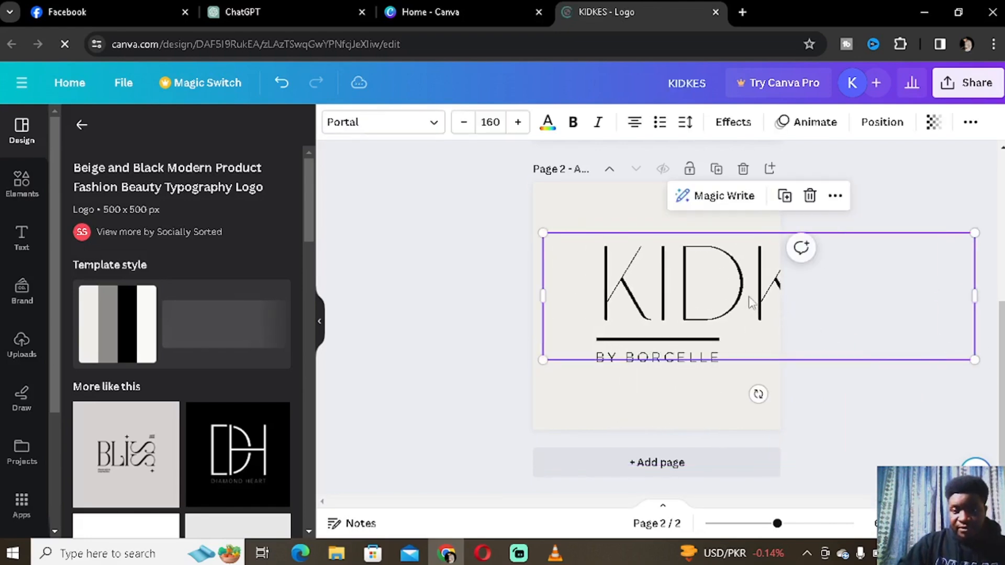
pyautogui.moveTo(675, 301); pyautogui.dragTo(598, 299)
pyautogui.moveTo(463, 229); pyautogui.dragTo(585, 283)
pyautogui.moveTo(721, 305); pyautogui.dragTo(678, 295)
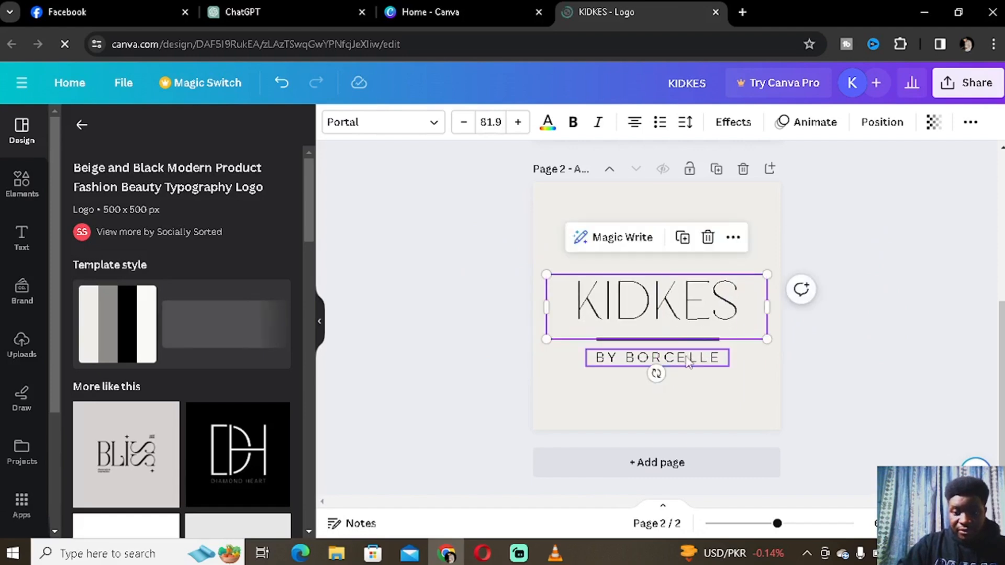
# Replace the "BY BORCELLE" text under the line in the page 2 logo with "DIGITAL PRODUCTS".
pyautogui.click(687, 360)
pyautogui.click(687, 358)
pyautogui.write('DI')
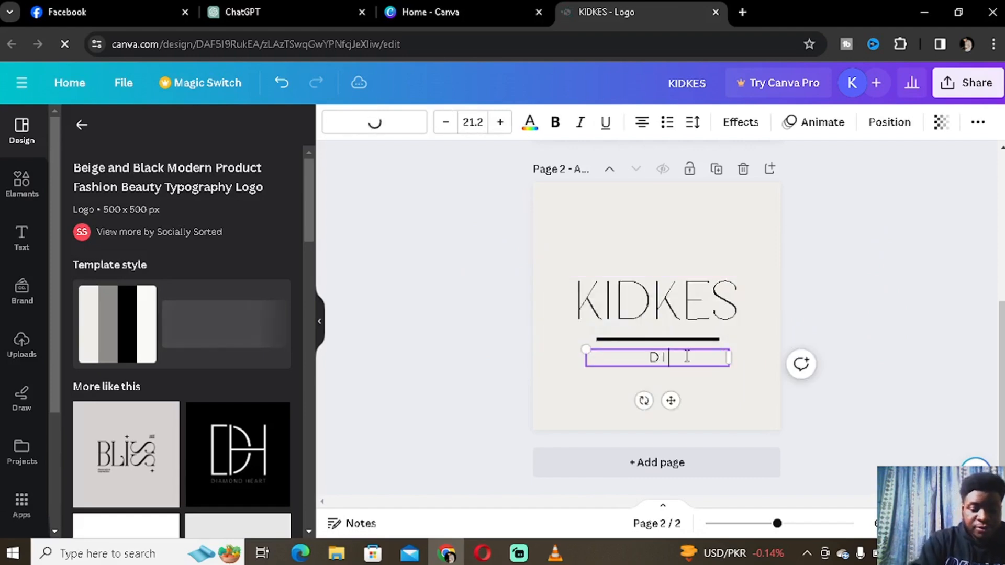
pyautogui.write('GITAL PRODUCTS')
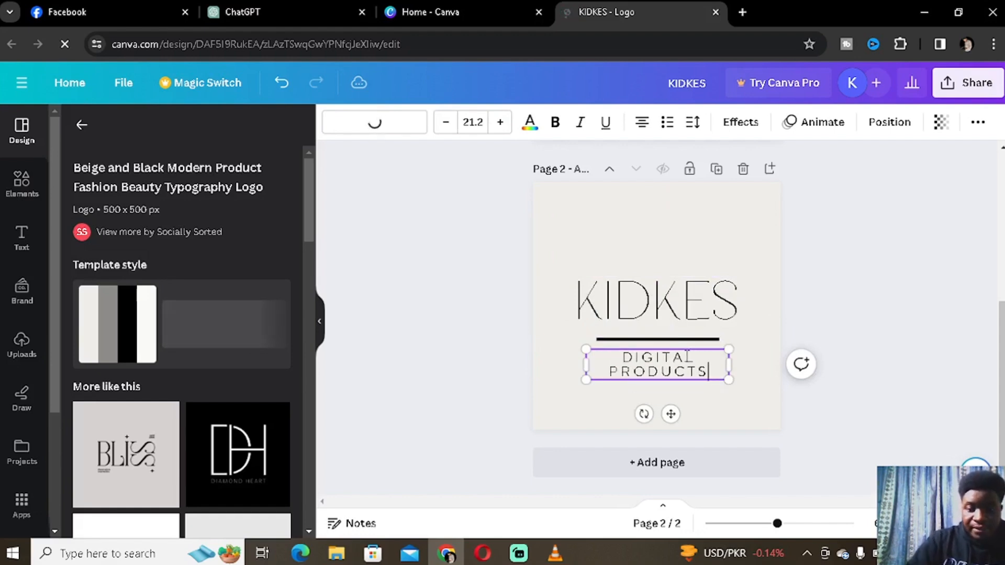
# Widen the DIGITAL PRODUCTS text box to fit one line, shift it back under the line and align the KIDKES text with it.
pyautogui.moveTo(732, 367); pyautogui.dragTo(808, 357)
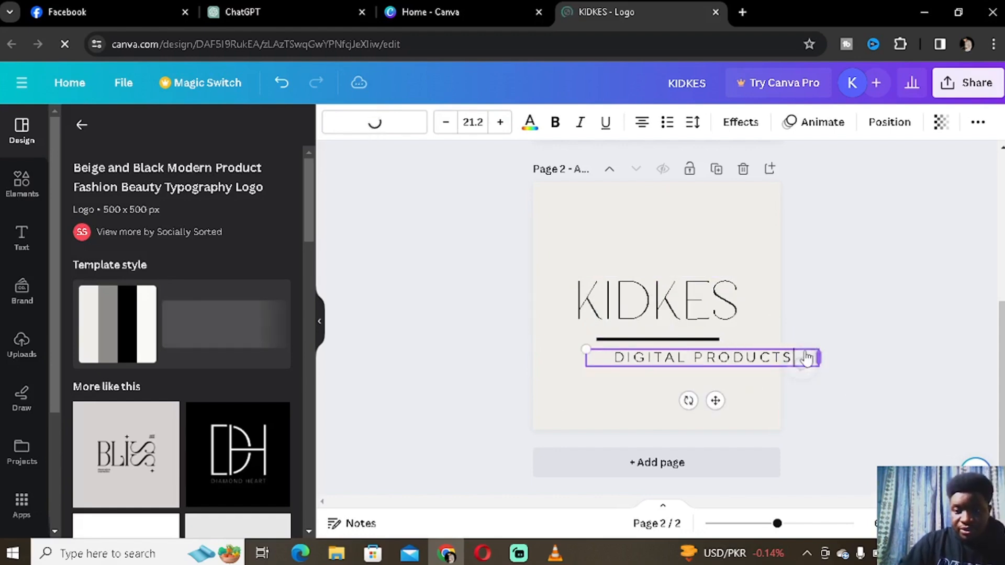
pyautogui.moveTo(712, 398); pyautogui.dragTo(674, 398)
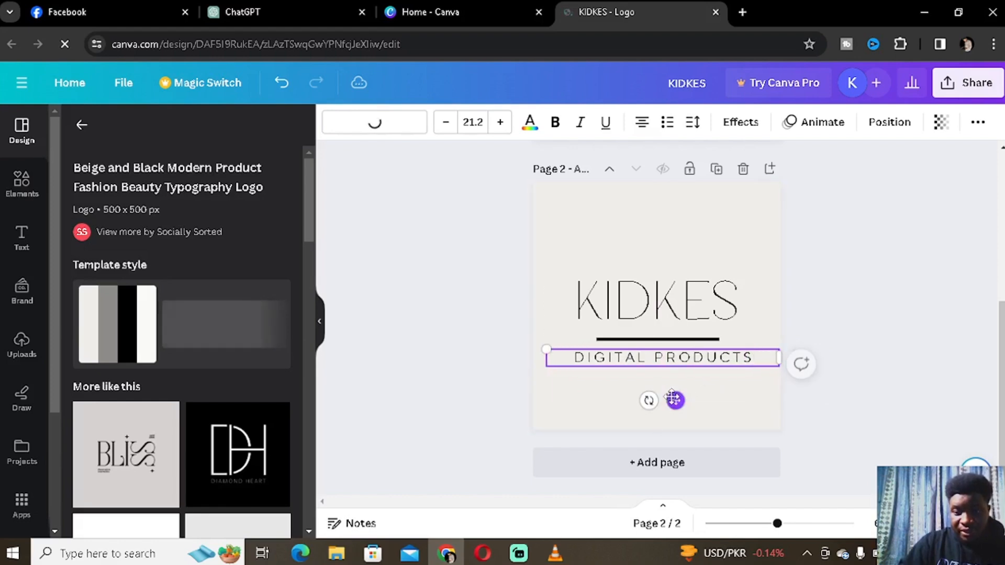
pyautogui.moveTo(703, 307); pyautogui.dragTo(709, 307)
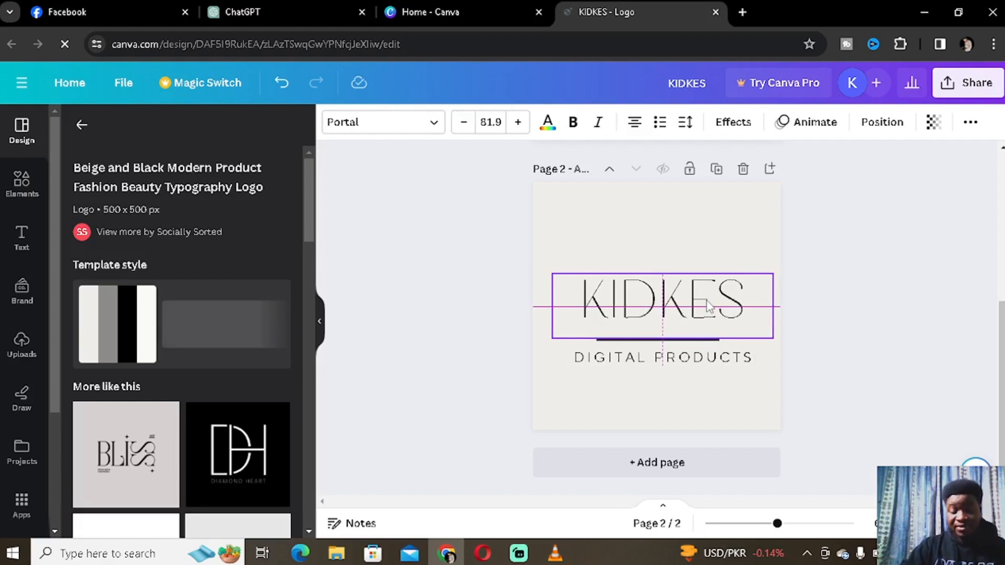
pyautogui.click(984, 211)
# Download only page 2 of the logo design as a PNG.
pyautogui.click(966, 82)
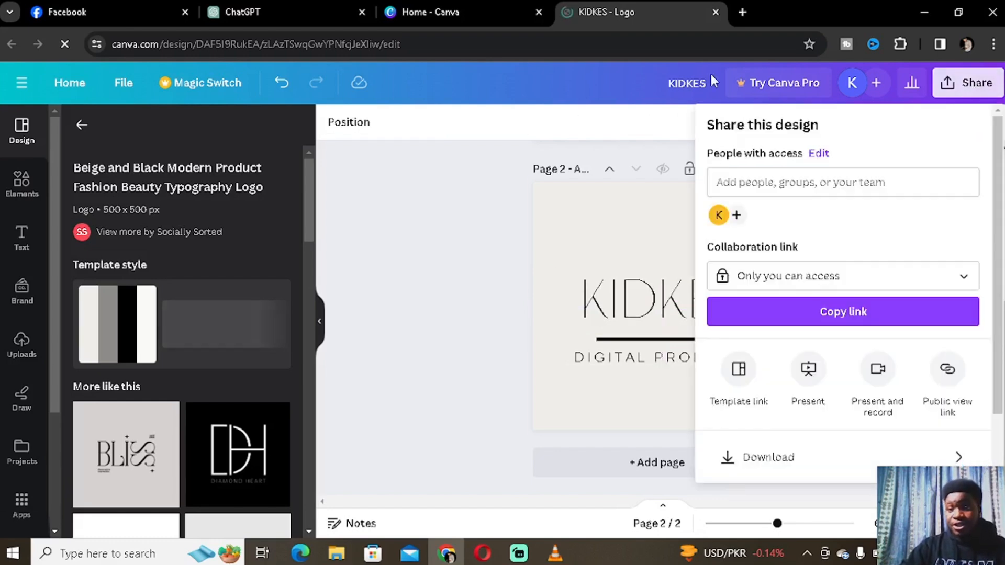
pyautogui.click(743, 457)
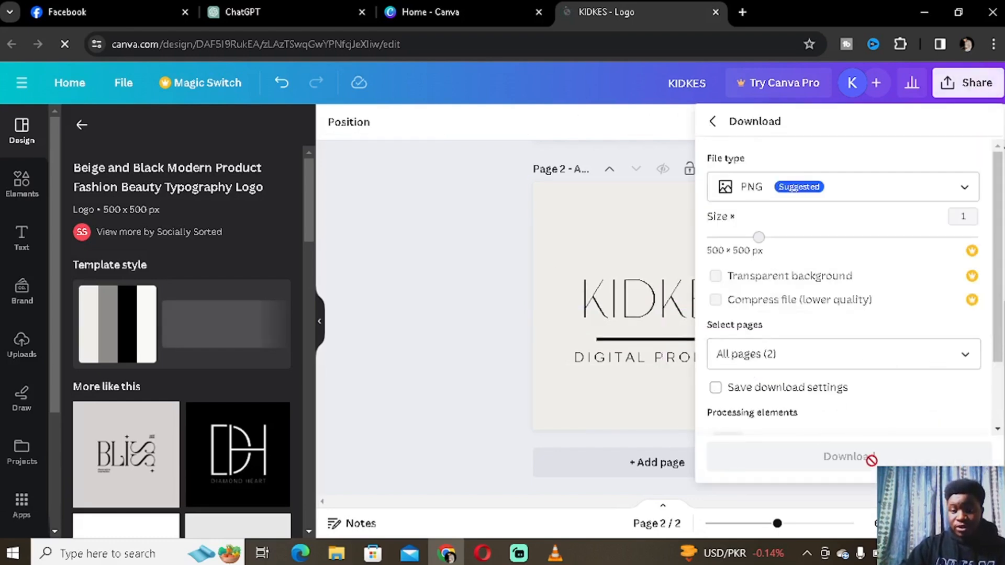
pyautogui.click(839, 354)
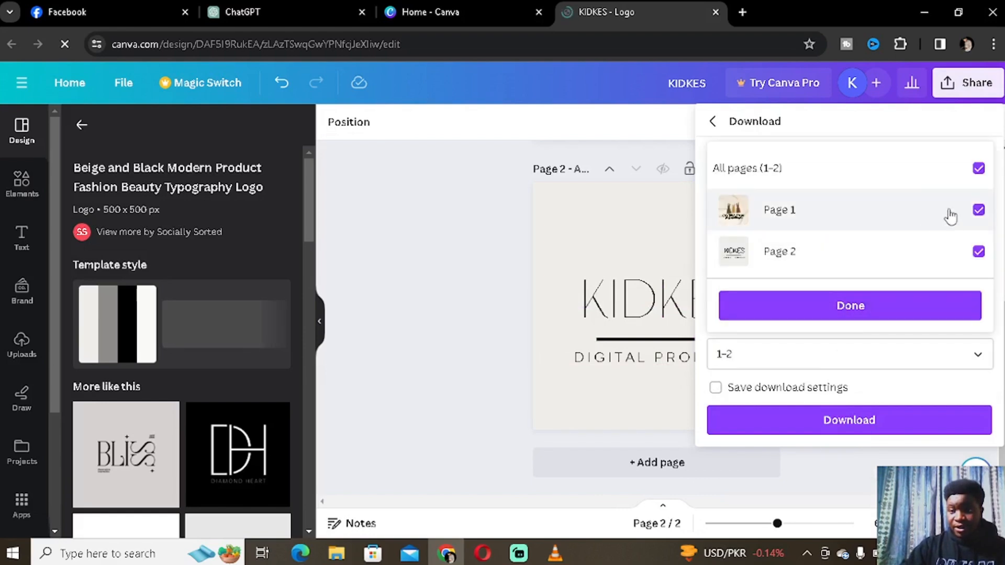
pyautogui.click(939, 220)
pyautogui.click(867, 317)
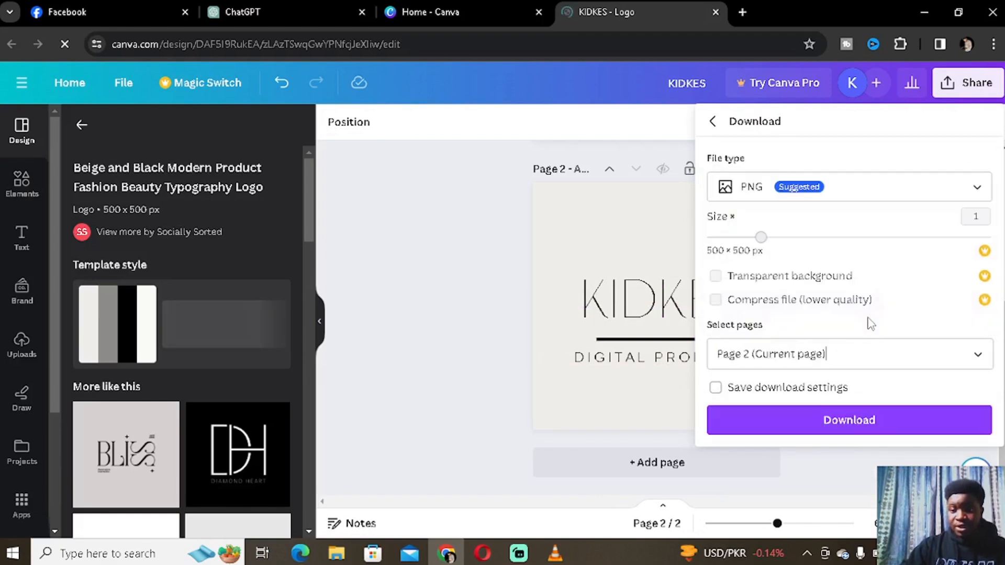
pyautogui.click(873, 426)
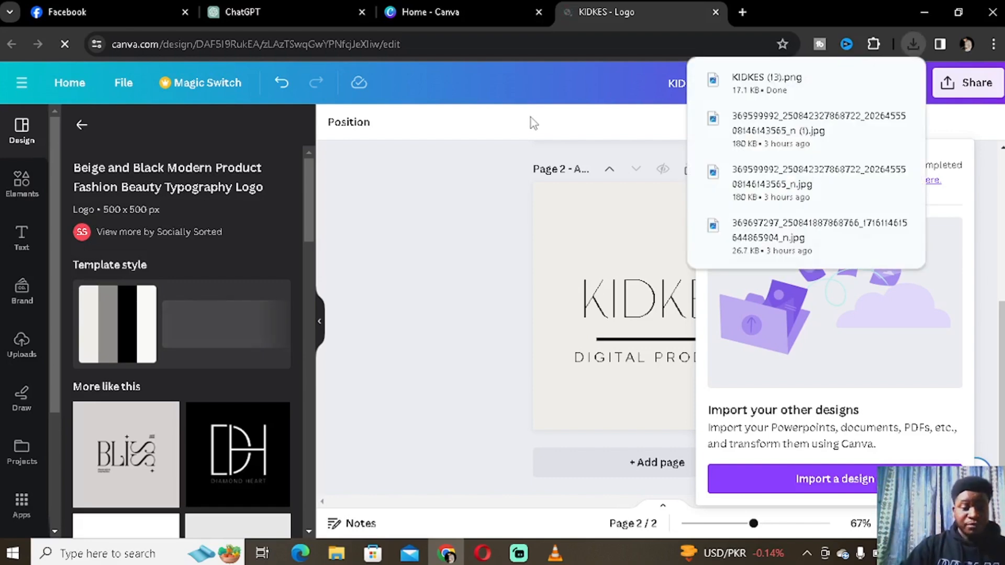
pyautogui.click(425, 242)
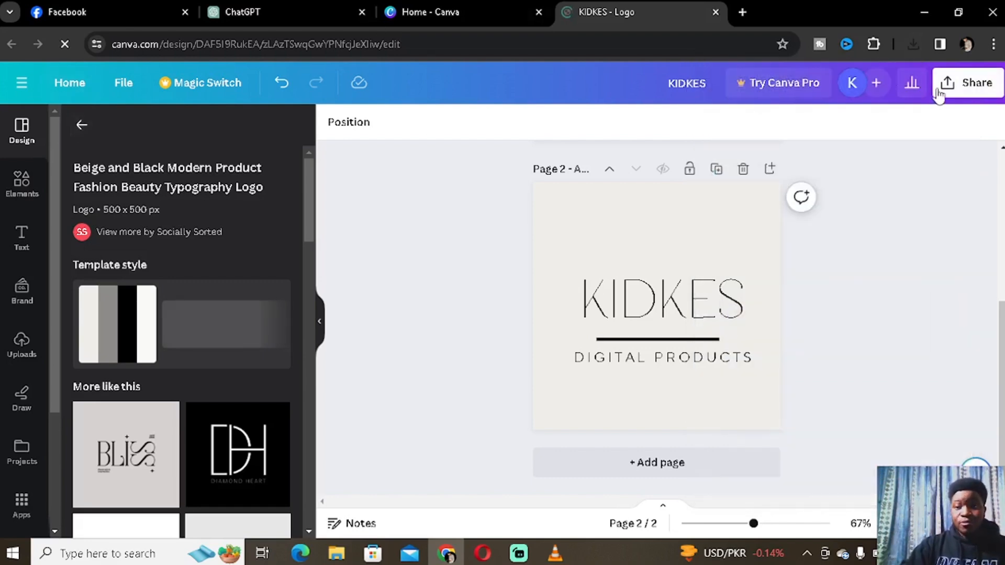
# Return to the Canva home page, search the design types for "FACEBOOK COVER" and create a blank Facebook Cover design.
pyautogui.click(73, 83)
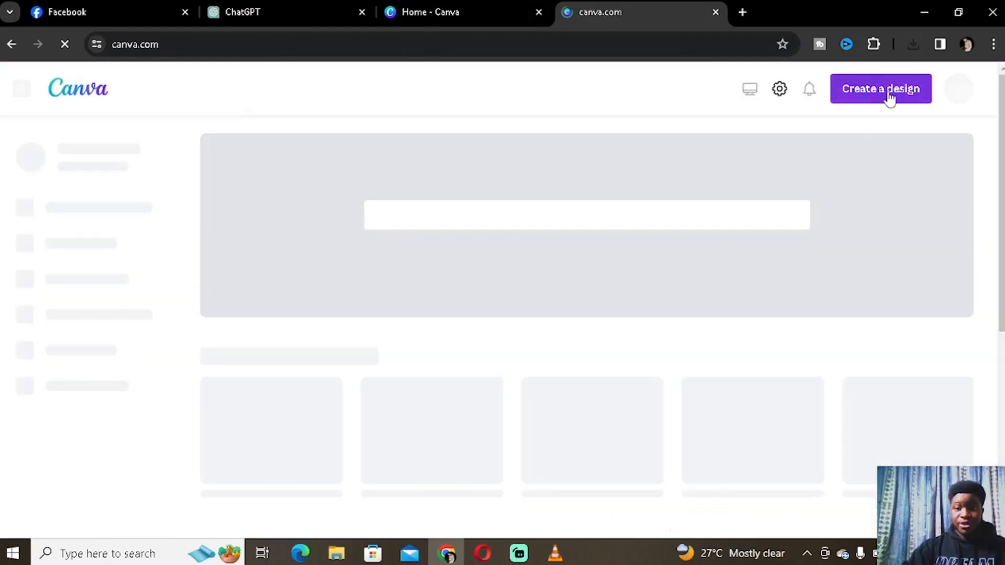
pyautogui.click(889, 94)
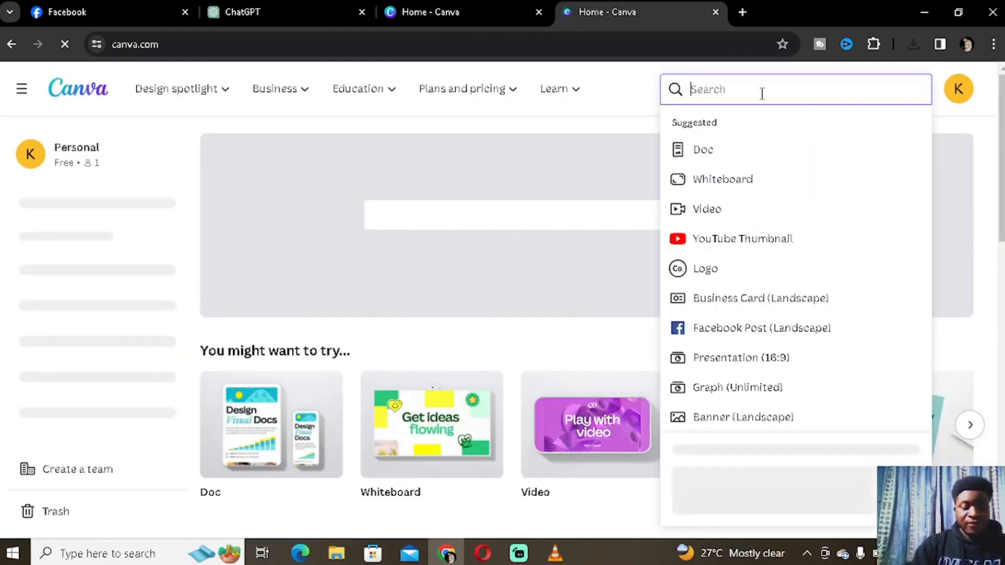
pyautogui.write('FACEBOOK COVER')
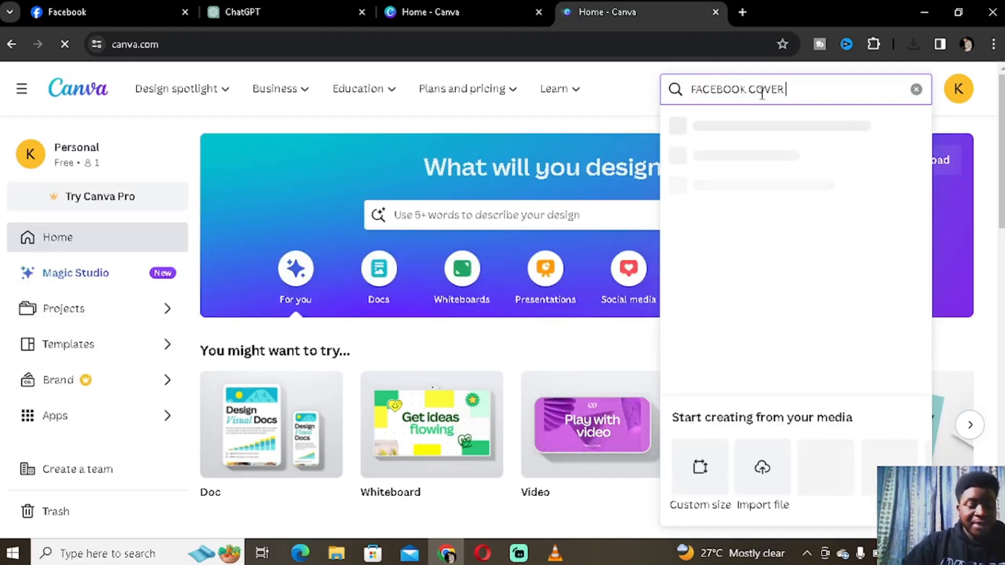
pyautogui.click(764, 130)
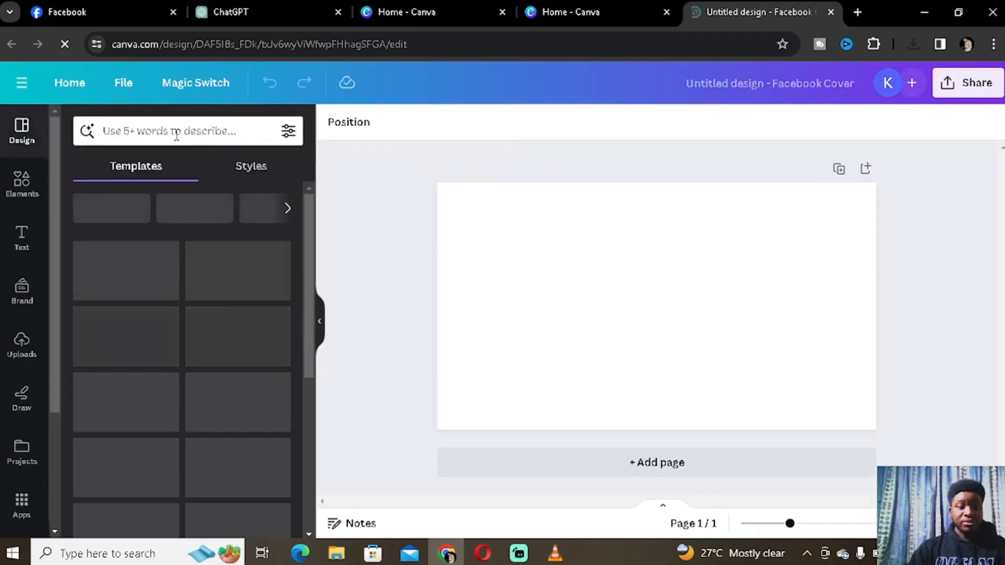
# Search the cover templates for "product", open the purple smart phone cover and apply the orange "Online Shop" template from its similar designs.
pyautogui.click(177, 136)
pyautogui.click(184, 196)
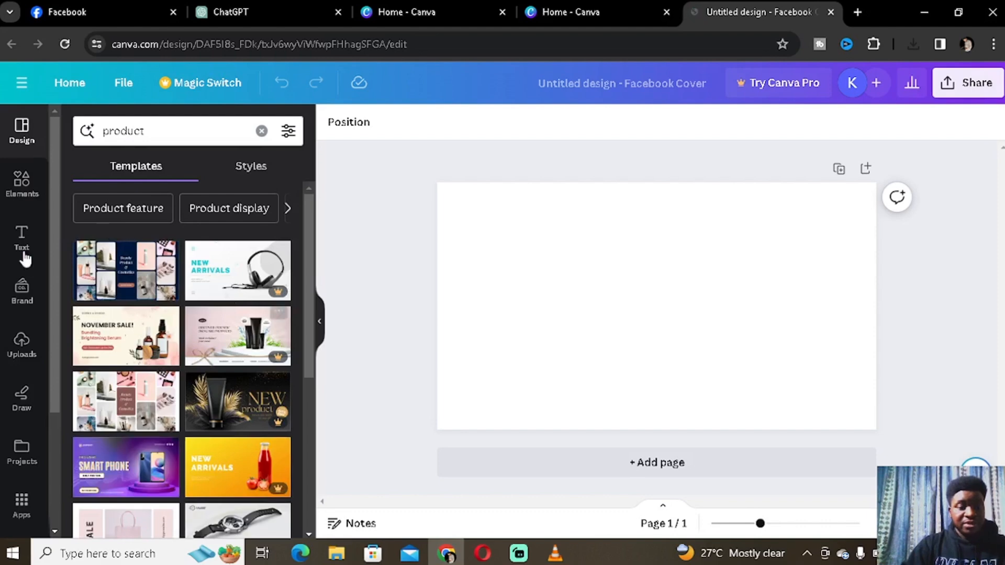
pyautogui.scroll(-3, 144, 313)
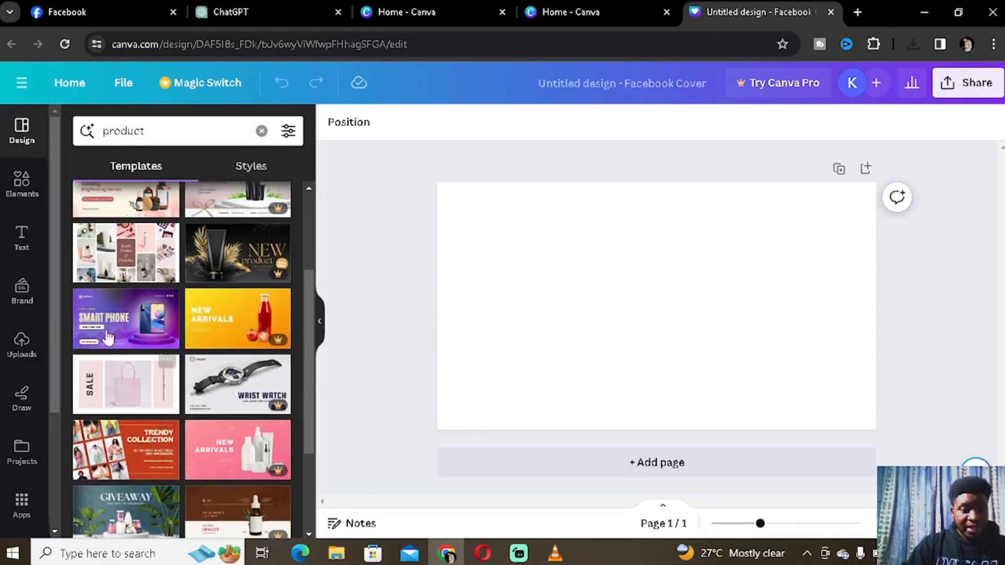
pyautogui.scroll(-2, 119, 317)
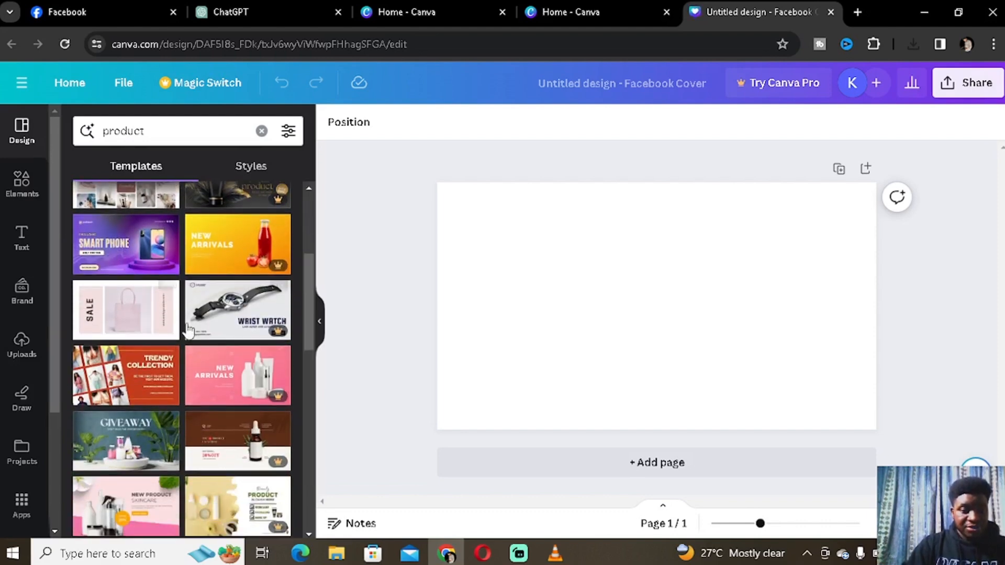
pyautogui.scroll(-1, 142, 366)
pyautogui.scroll(3, 136, 293)
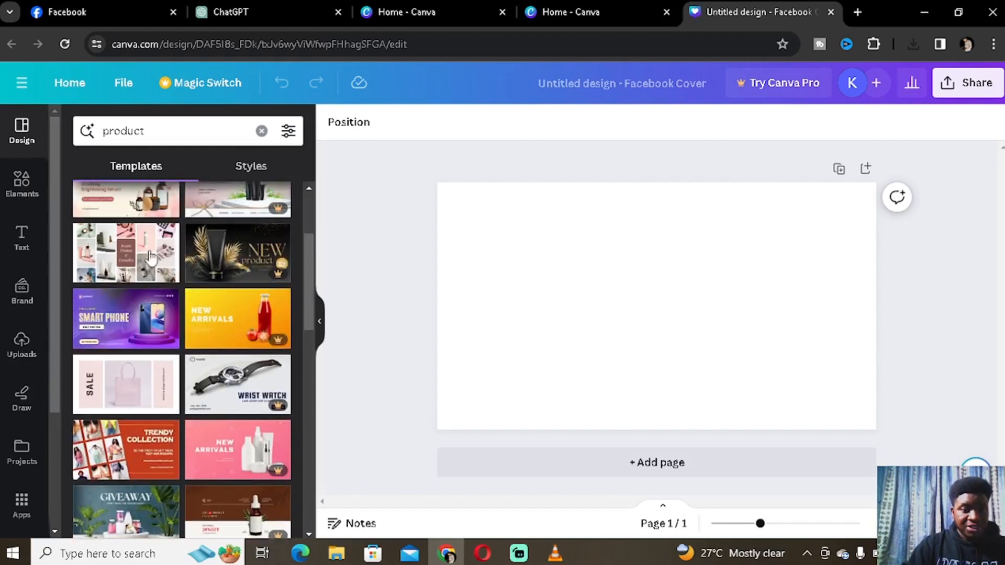
pyautogui.click(128, 332)
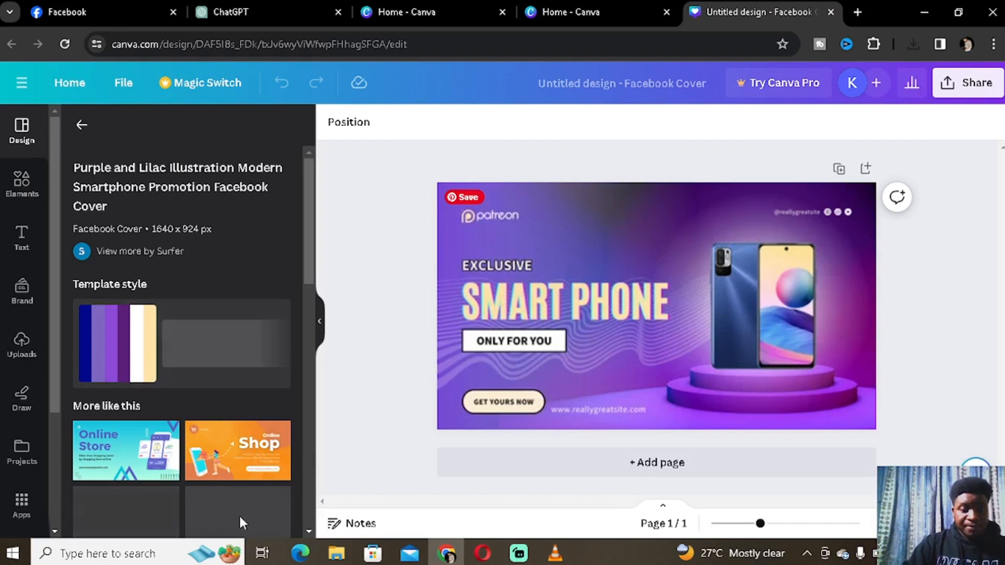
pyautogui.click(236, 454)
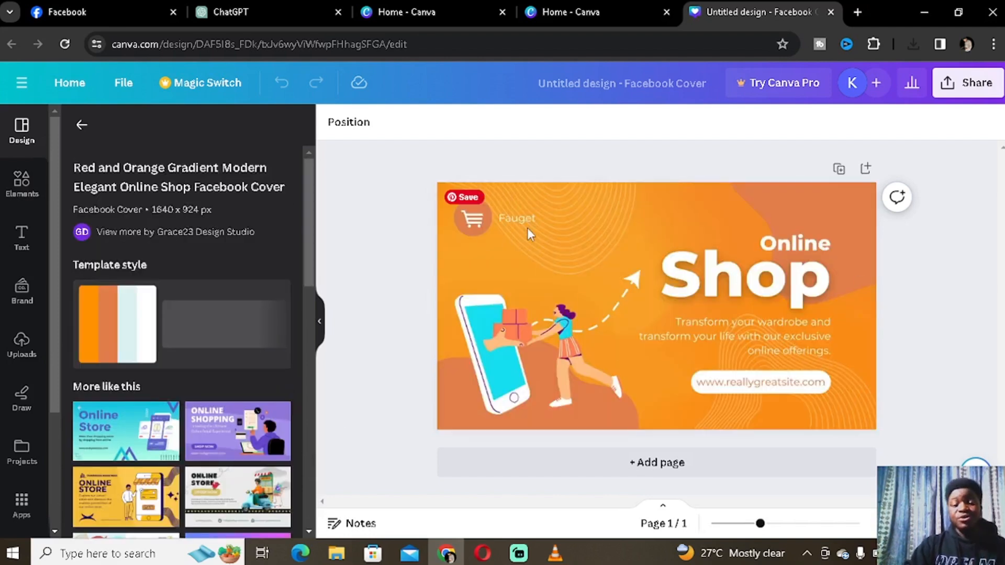
# Replace the large "Shop" text on the cover with "KIDKES".
pyautogui.click(709, 201)
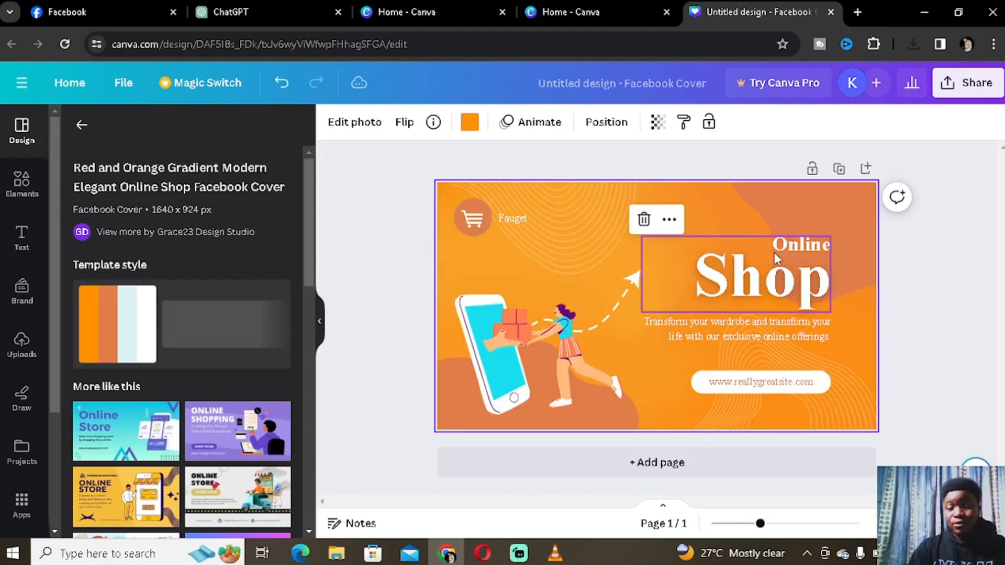
pyautogui.click(753, 290)
pyautogui.click(753, 289)
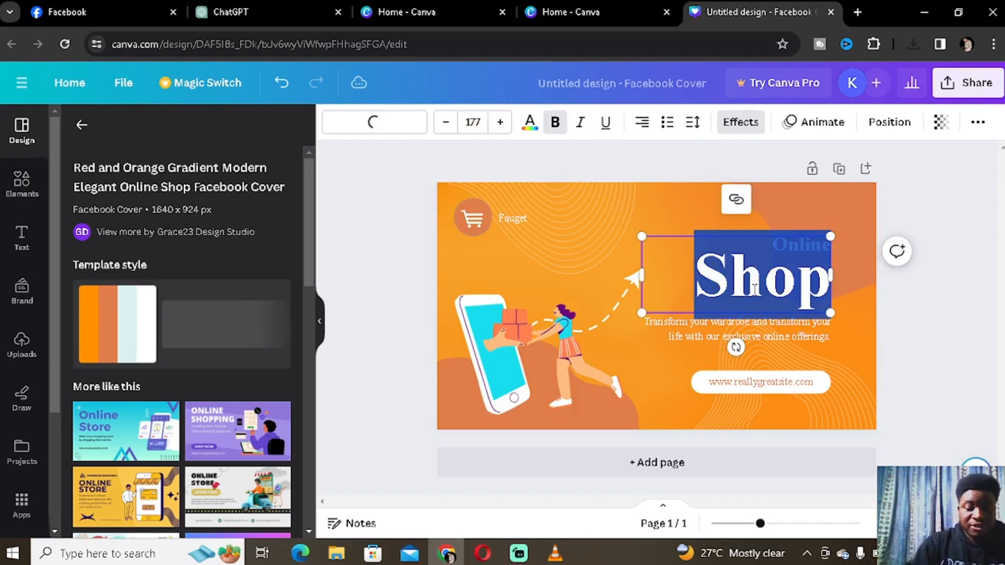
pyautogui.write('KIDKES')
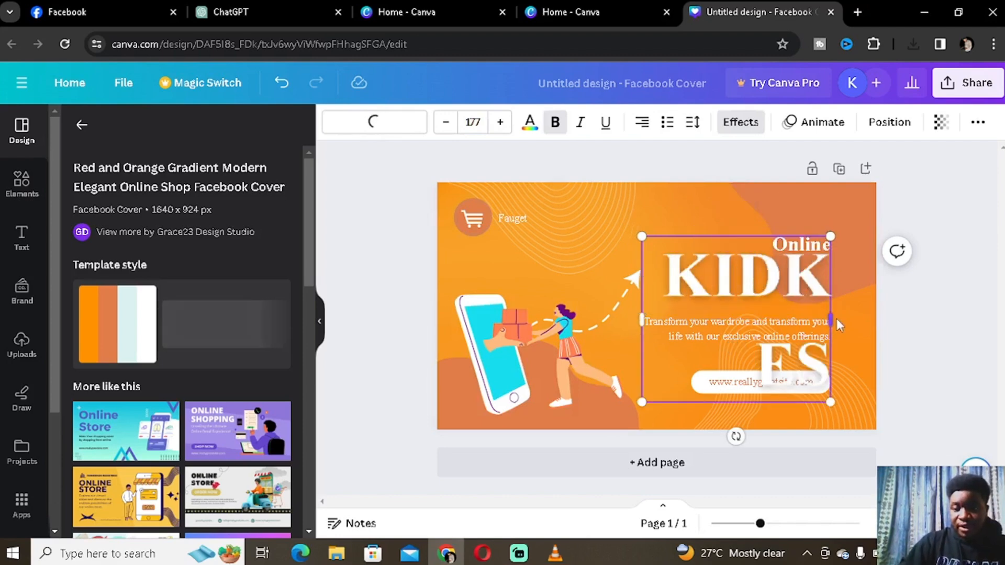
pyautogui.click(858, 262)
pyautogui.click(820, 245)
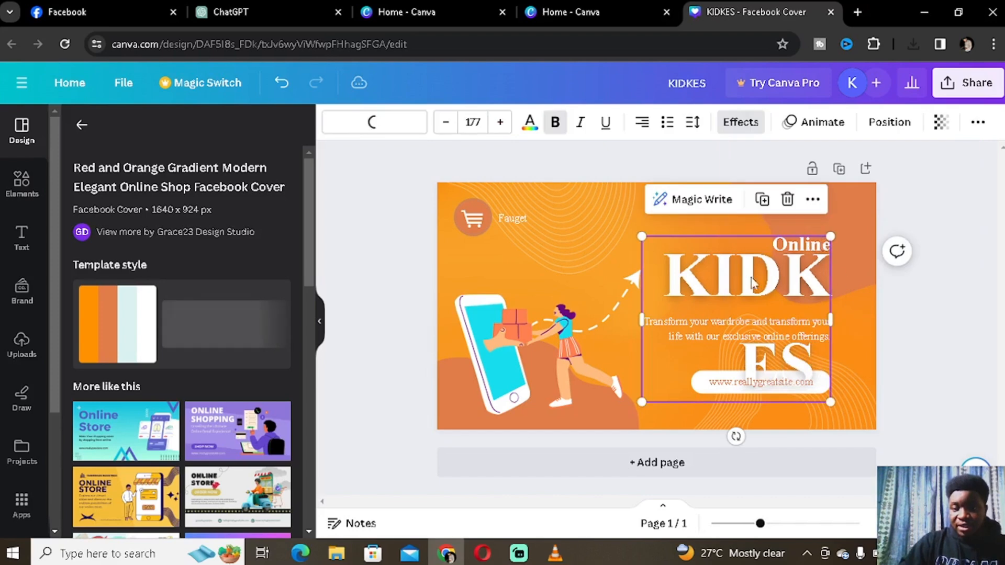
# Move the KIDKES text left, away from the small "Online" text, and delete "Online".
pyautogui.moveTo(704, 261); pyautogui.dragTo(618, 261)
pyautogui.click(813, 247)
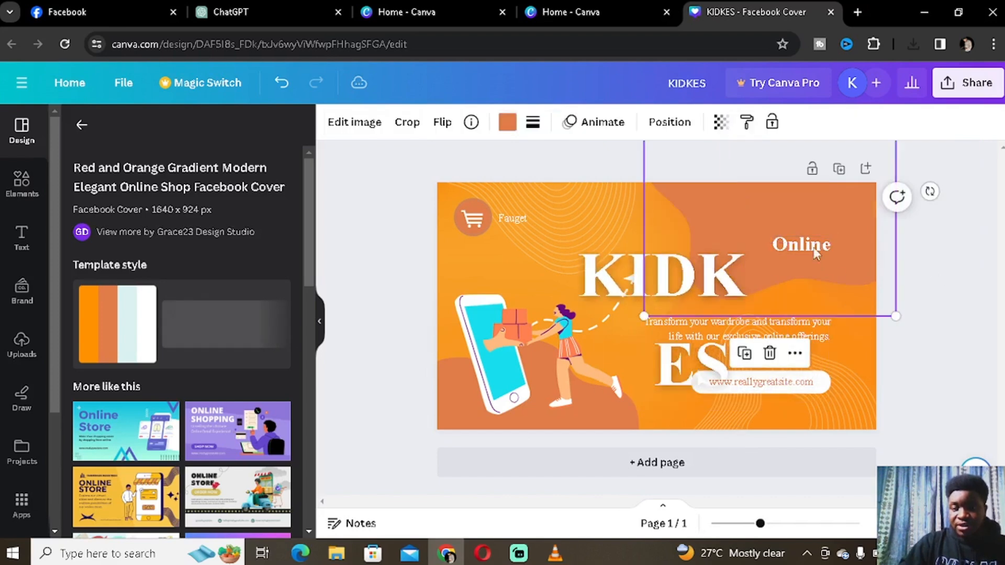
pyautogui.click(804, 245)
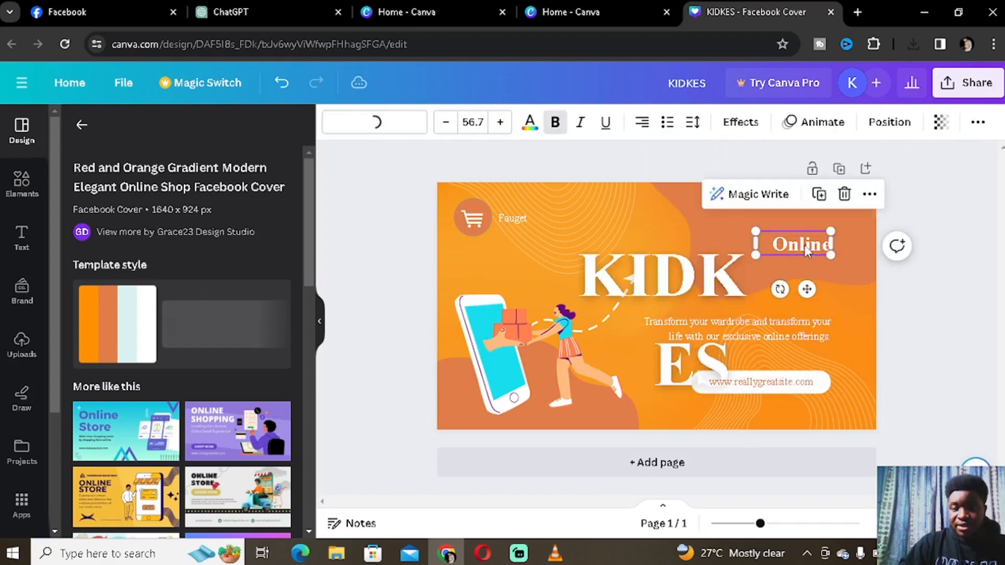
pyautogui.press('Delete')
# Widen the KIDKES text box so the word fits on one line and reposition it within the cover.
pyautogui.click(699, 306)
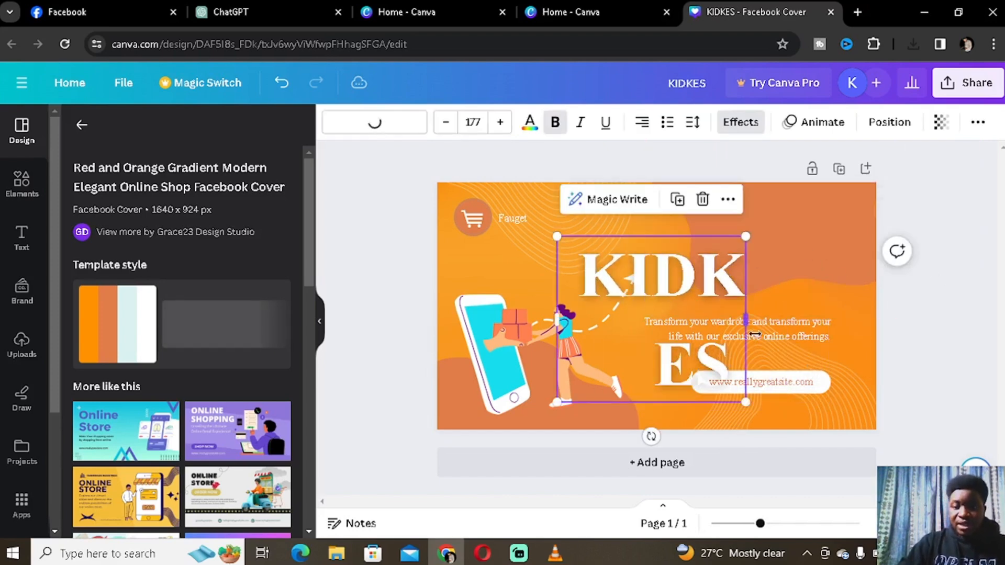
pyautogui.moveTo(747, 325); pyautogui.dragTo(887, 316)
pyautogui.moveTo(812, 285); pyautogui.dragTo(791, 277)
# Delete the tagline paragraph, the website address and its white rounded background from the cover.
pyautogui.click(787, 325)
pyautogui.press('Delete')
pyautogui.click(765, 380)
pyautogui.press('Delete')
pyautogui.click(766, 379)
pyautogui.press('Delete')
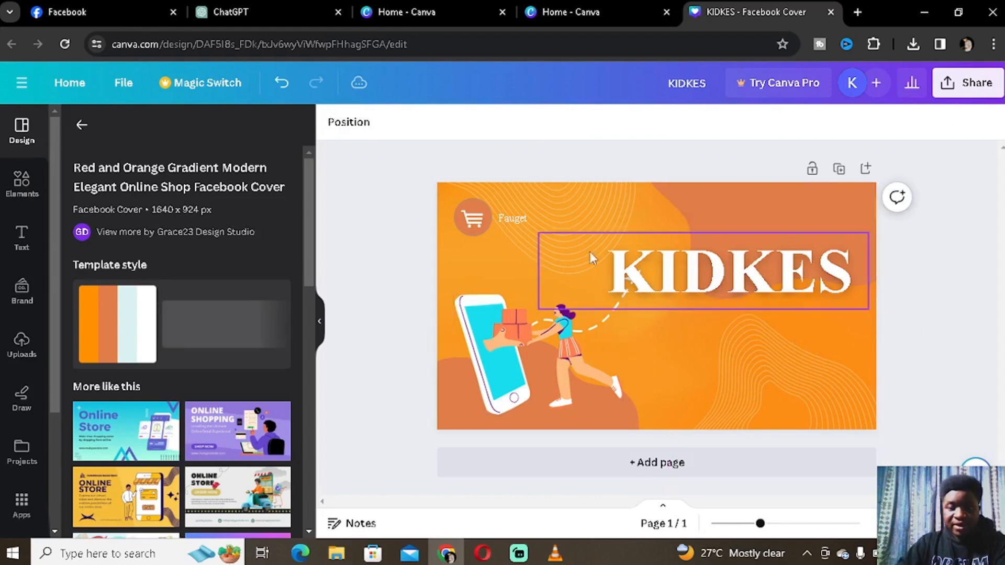
# Move the KIDKES text down beside the illustration and delete the "Fauget" text next to the cart icon.
pyautogui.moveTo(746, 294); pyautogui.dragTo(757, 333)
pyautogui.click(515, 220)
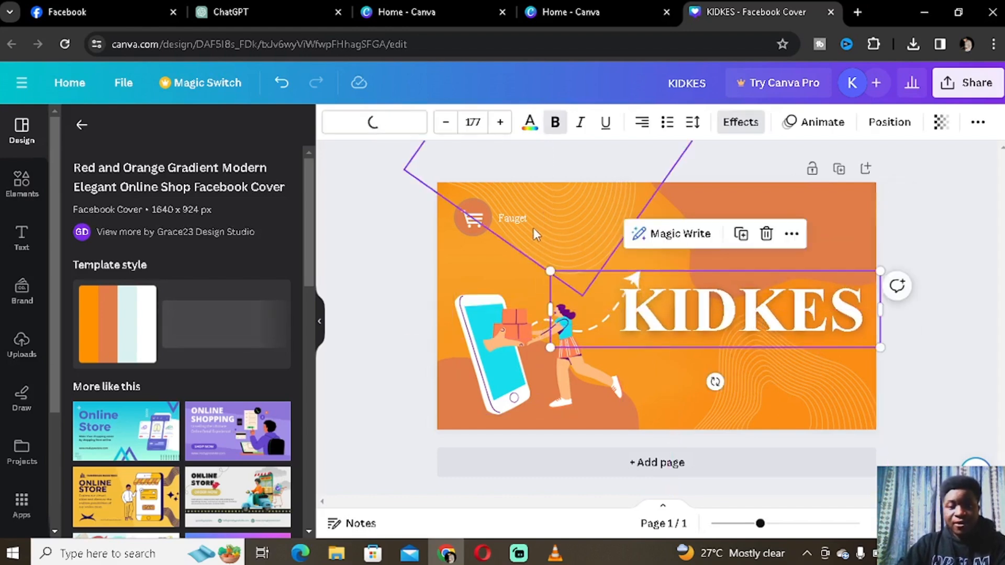
pyautogui.press('Delete')
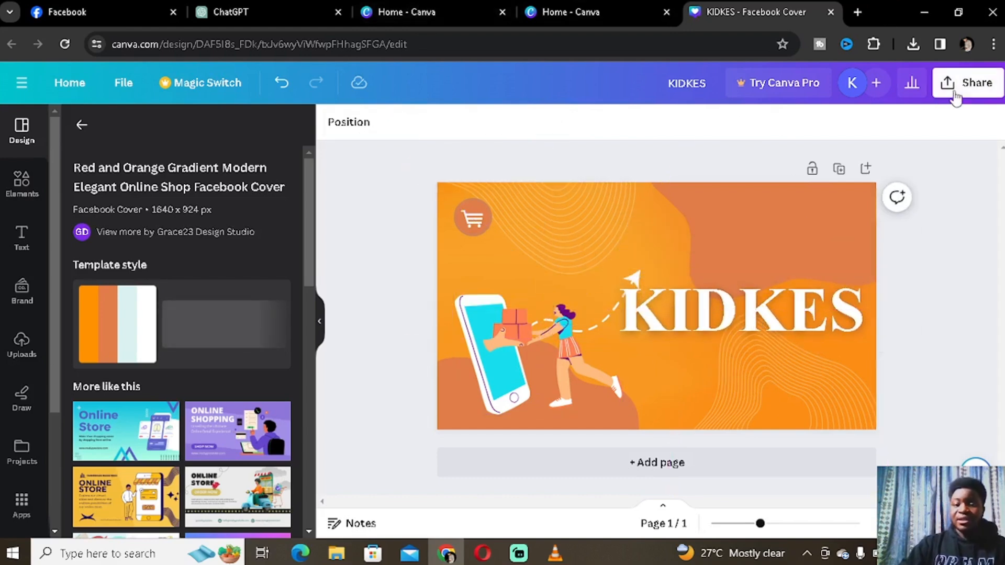
# Download the KIDKES Facebook cover as a PNG.
pyautogui.click(967, 82)
pyautogui.click(818, 460)
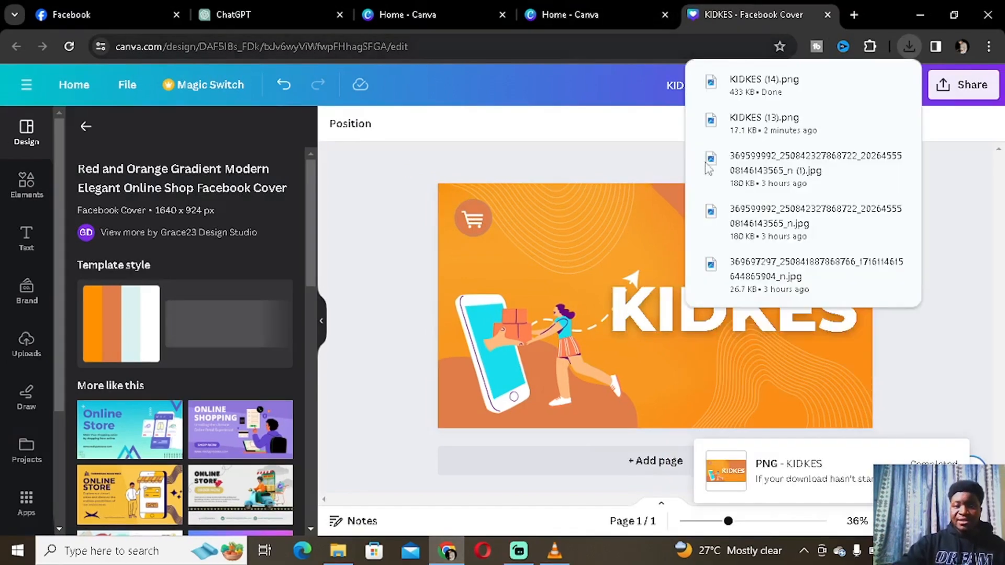
# Close the two extra Canva home pages and switch to the kidkesdigitalproducts Page on Facebook.
pyautogui.click(665, 15)
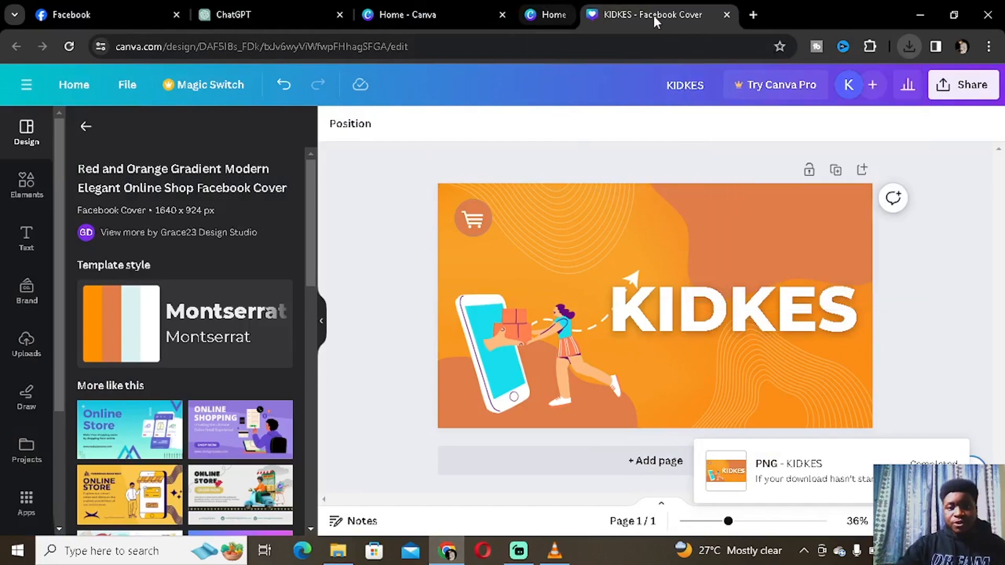
pyautogui.click(458, 10)
pyautogui.click(503, 15)
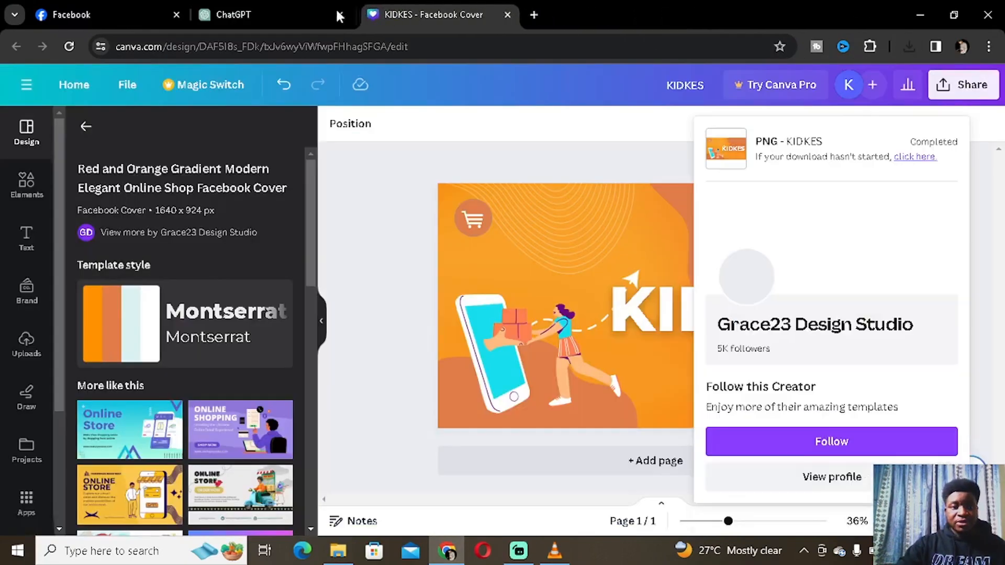
pyautogui.click(113, 7)
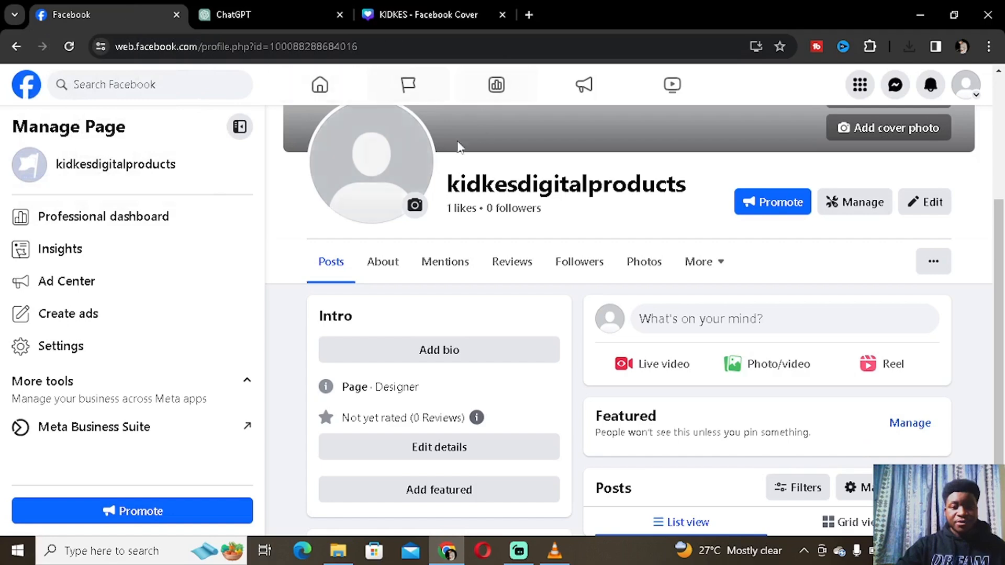
pyautogui.scroll(3, 479, 132)
pyautogui.click(415, 353)
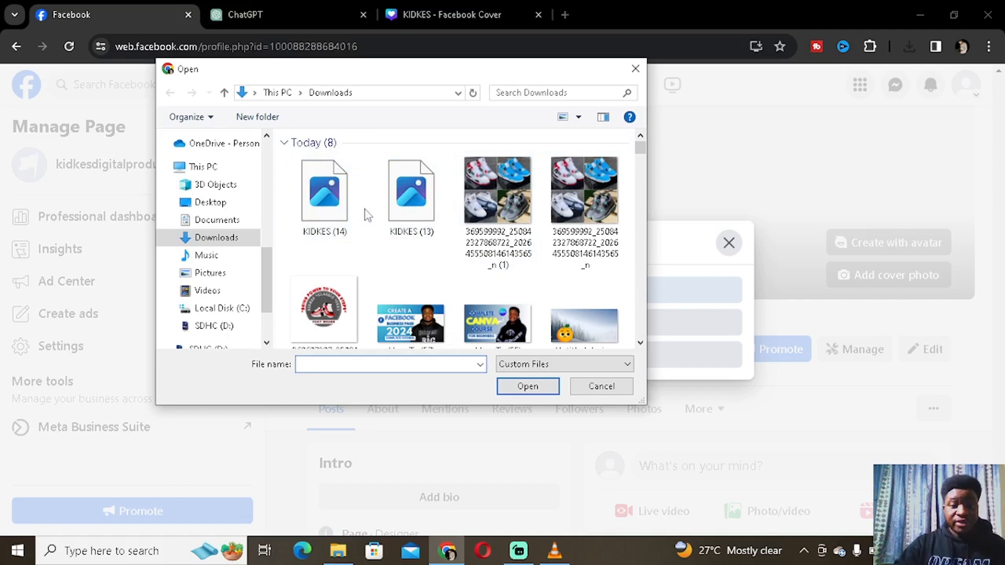
pyautogui.doubleClick(417, 209)
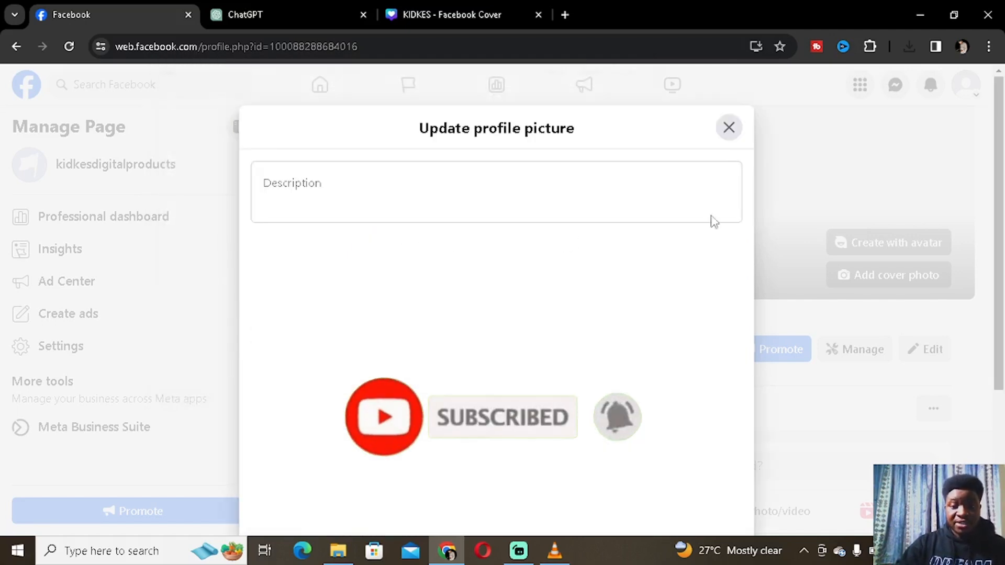
pyautogui.scroll(-4, 646, 337)
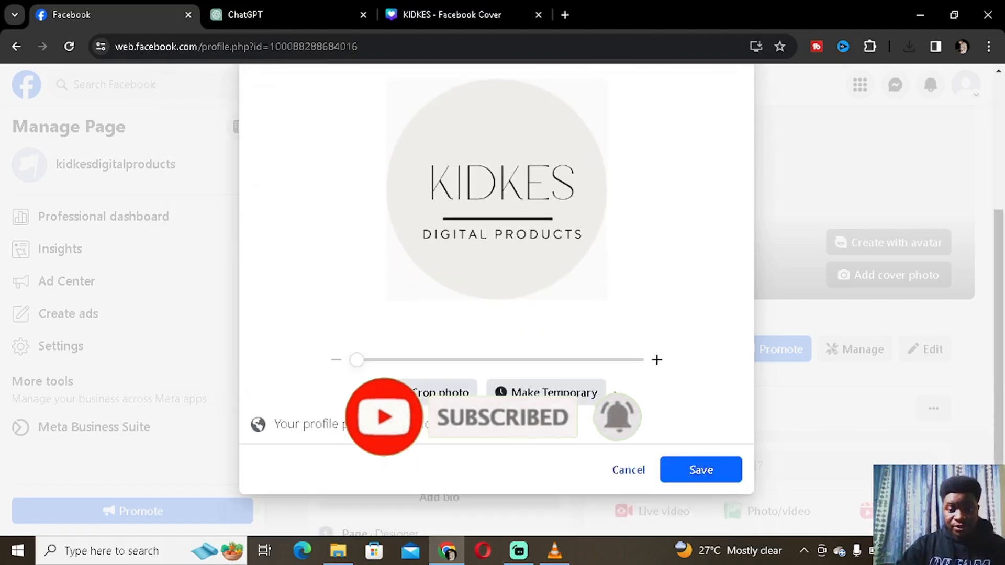
pyautogui.click(701, 469)
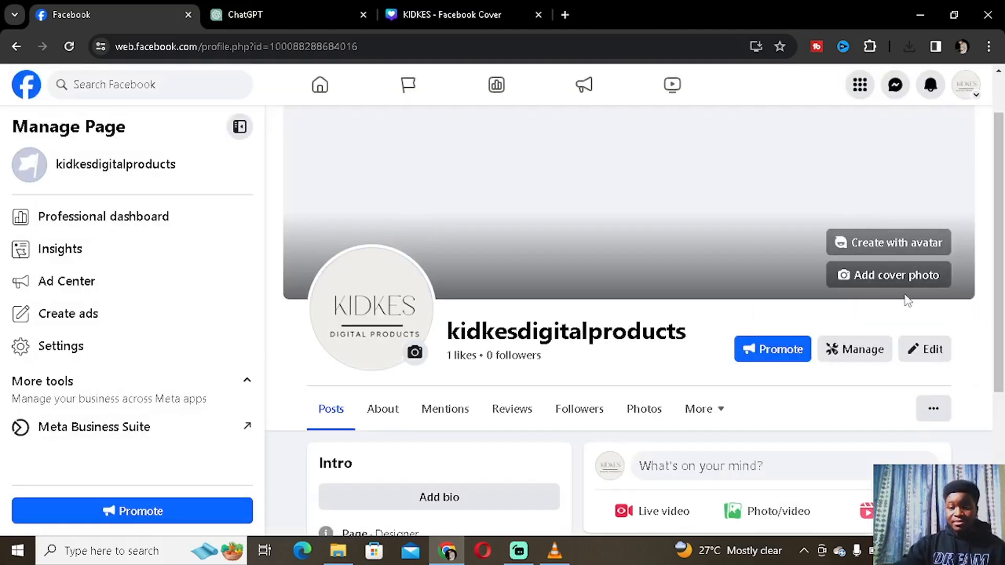
# Upload the KIDKES (14) image from Downloads as the Page's cover photo.
pyautogui.click(899, 286)
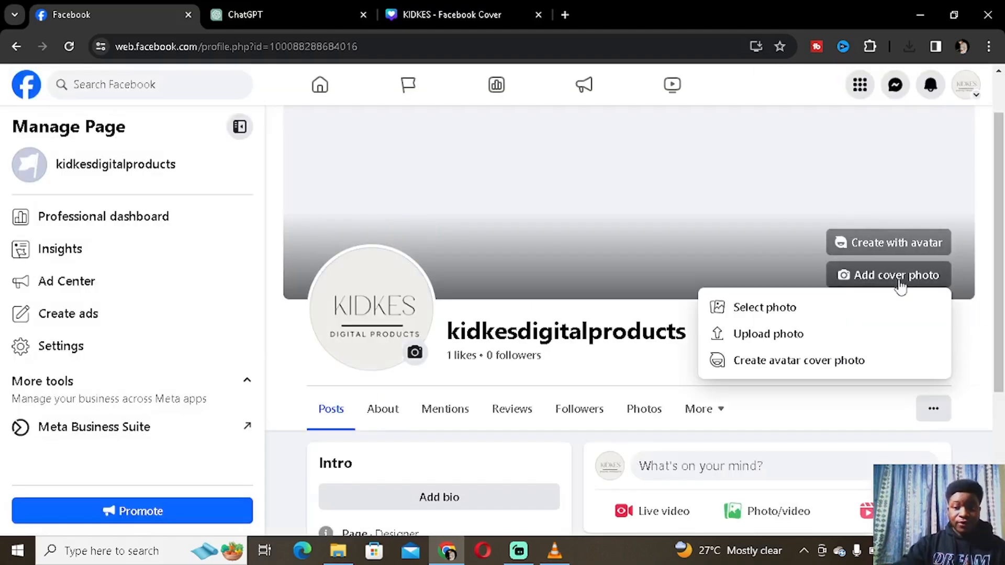
pyautogui.click(794, 338)
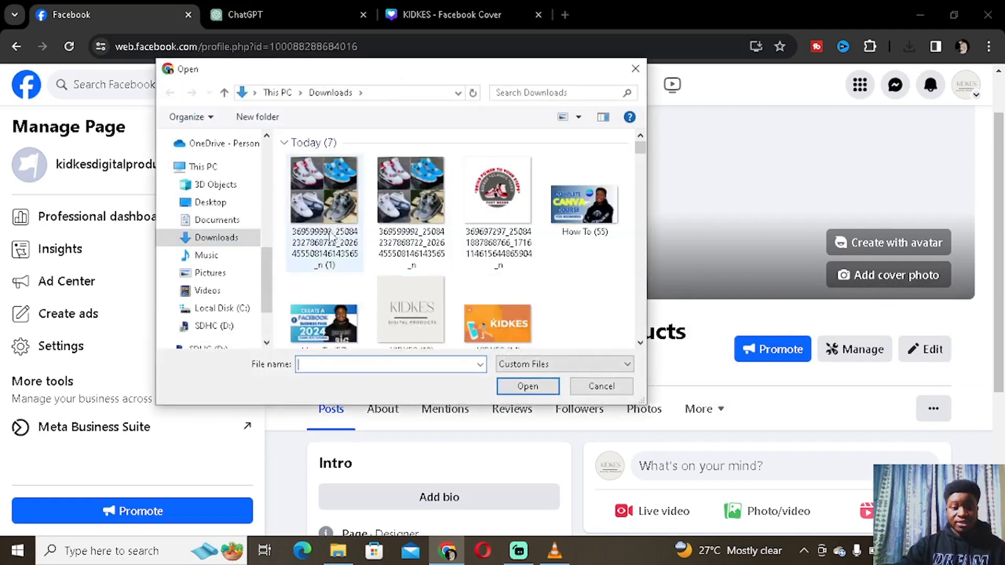
pyautogui.doubleClick(335, 215)
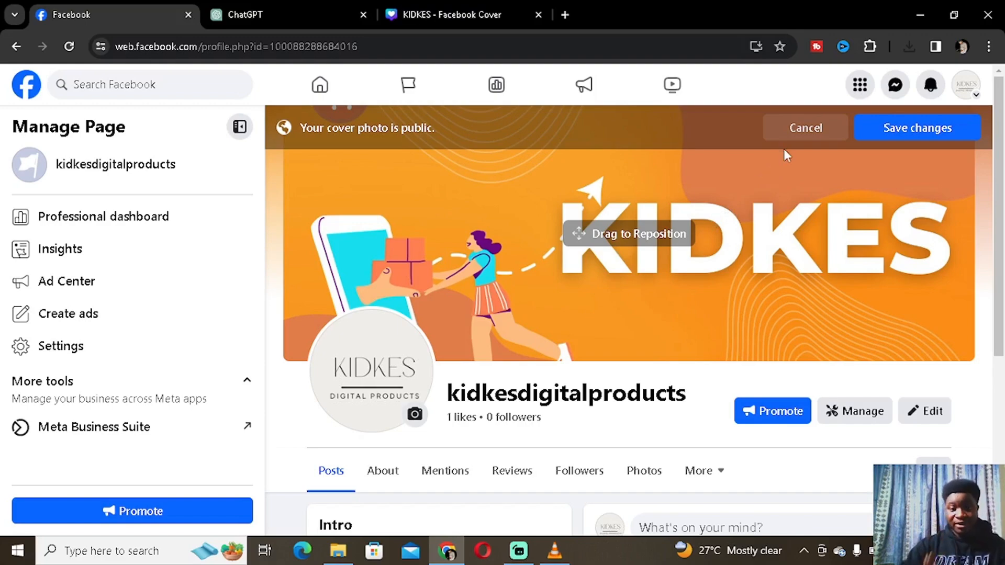
# Look over the Page's cover, profile picture, Intro and Posts sections.
pyautogui.scroll(-3, 783, 149)
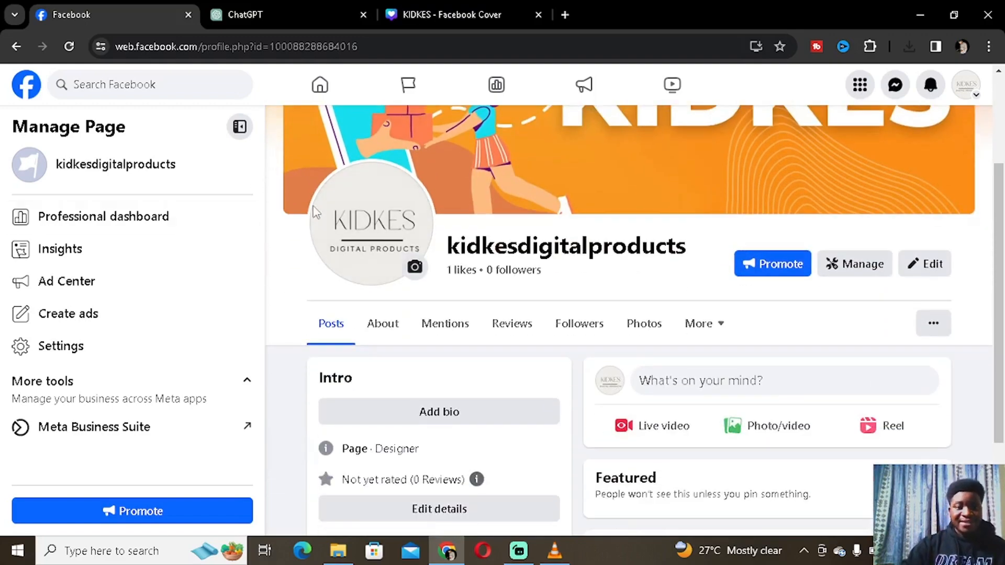
pyautogui.scroll(-3, 673, 406)
pyautogui.scroll(3, 706, 325)
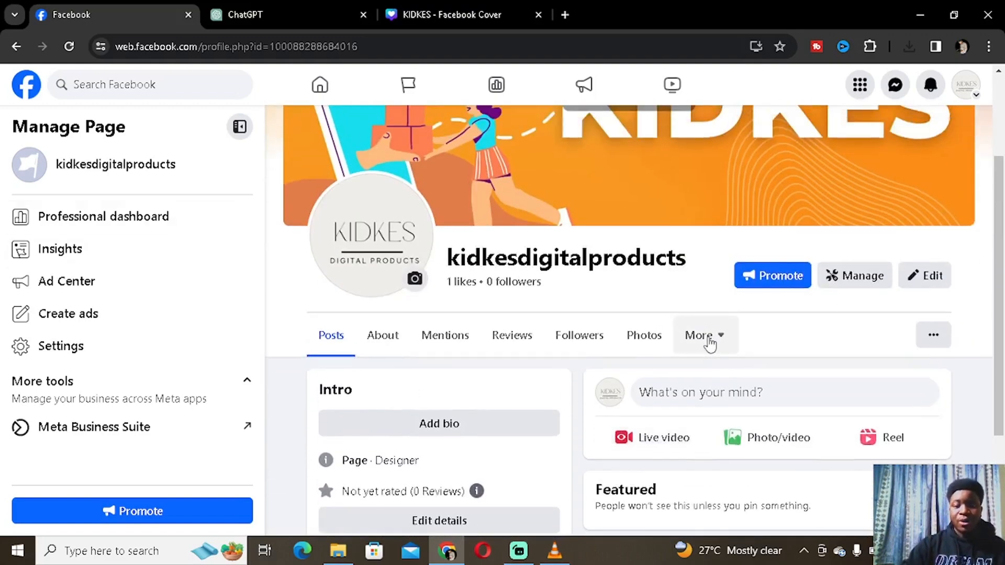
pyautogui.scroll(-1, 709, 342)
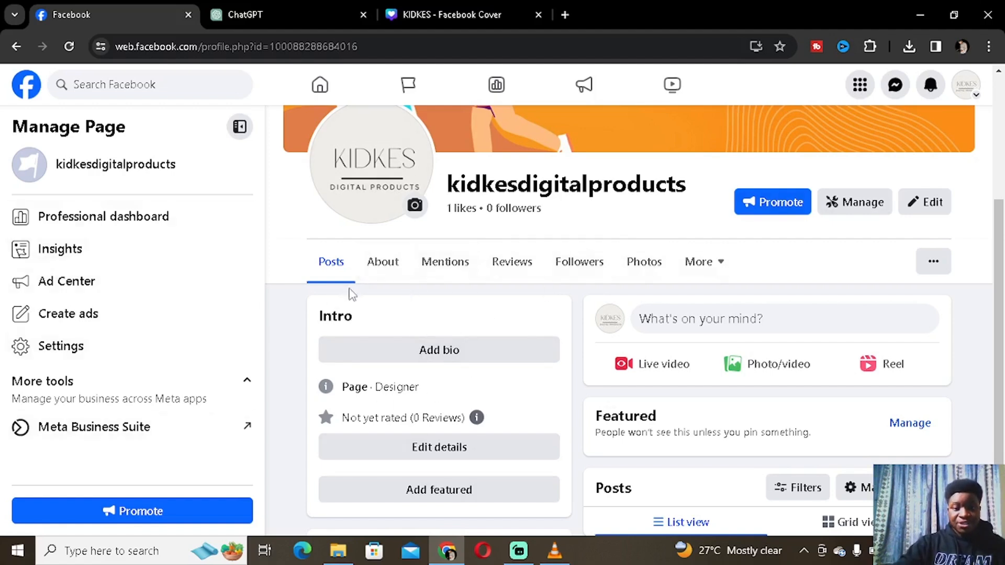
pyautogui.scroll(-1, 361, 240)
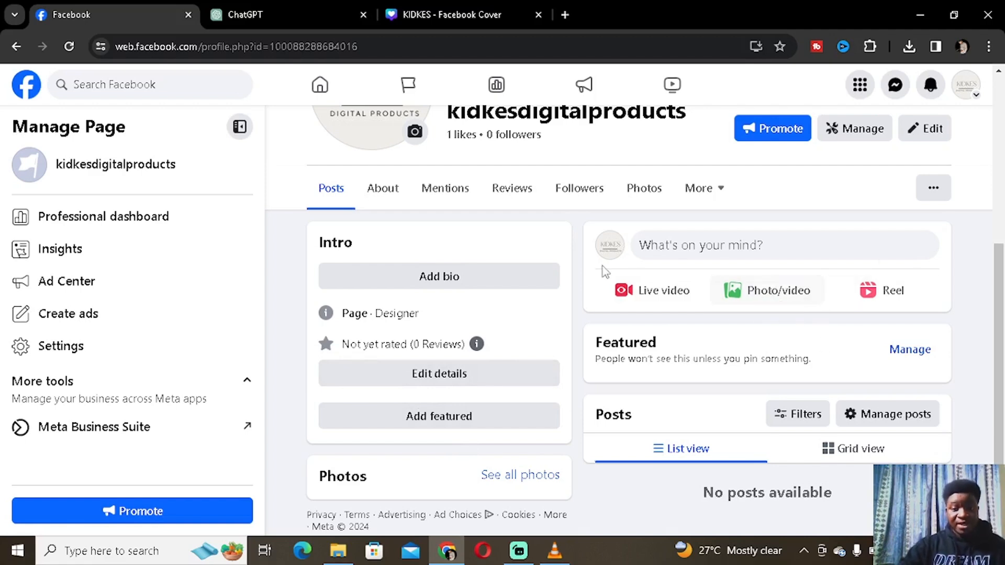
pyautogui.scroll(4, 785, 340)
pyautogui.scroll(-3, 826, 387)
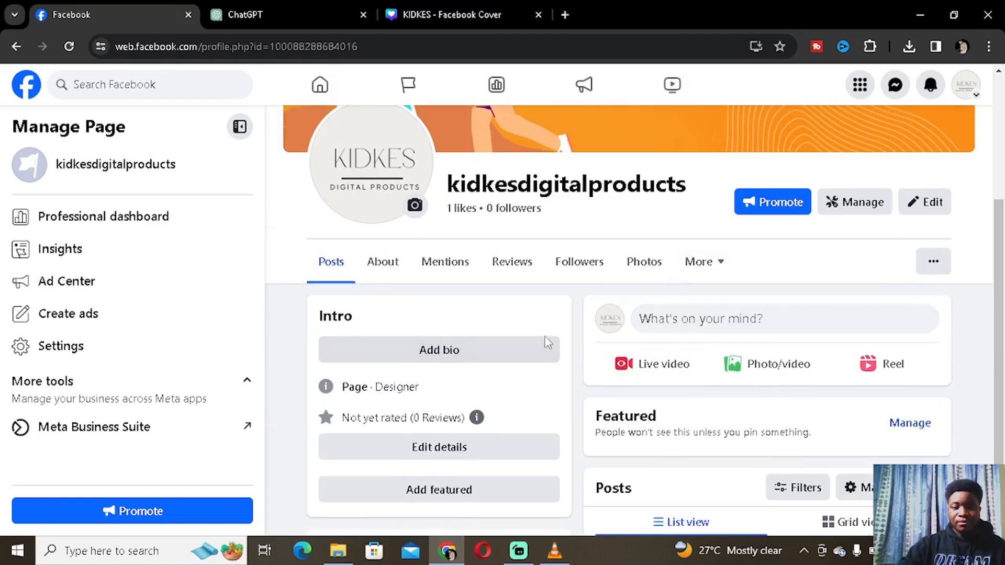
# Edit the Page's intro details and turn on showing the contact phone number in the Intro.
pyautogui.click(471, 453)
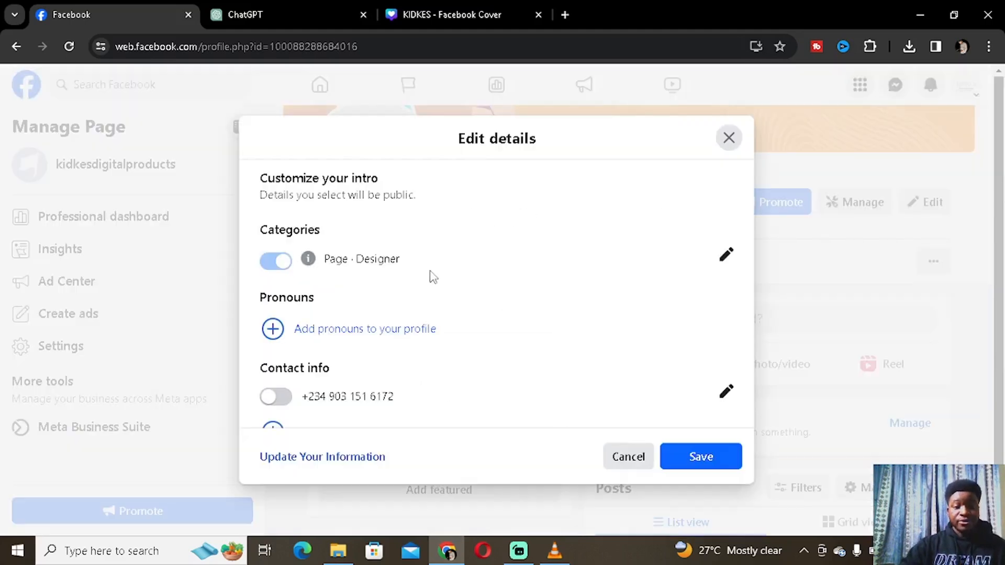
pyautogui.scroll(-1, 384, 348)
pyautogui.click(274, 325)
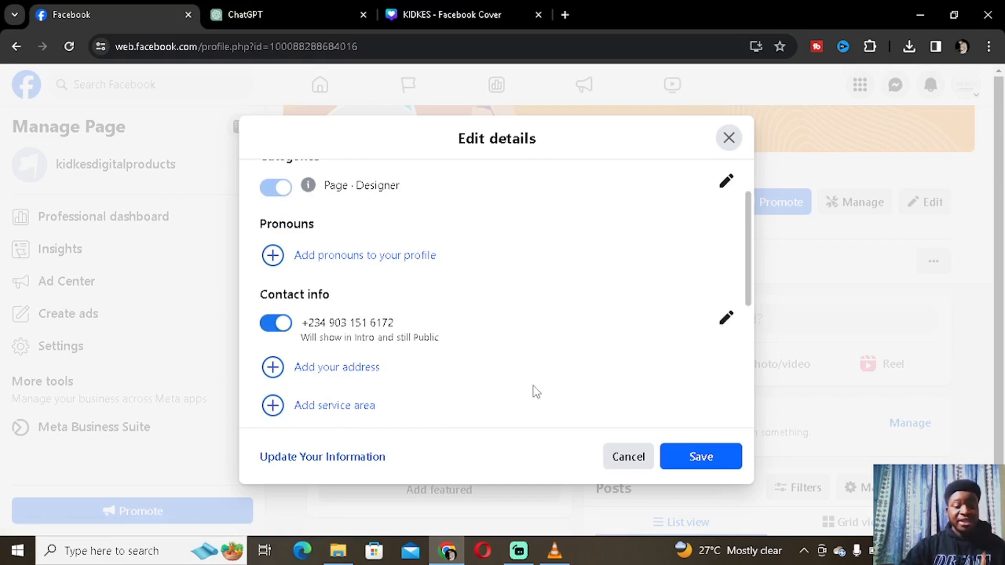
# Go from the Basic Info details to the setting for adding the Page's business hours.
pyautogui.scroll(-1, 496, 364)
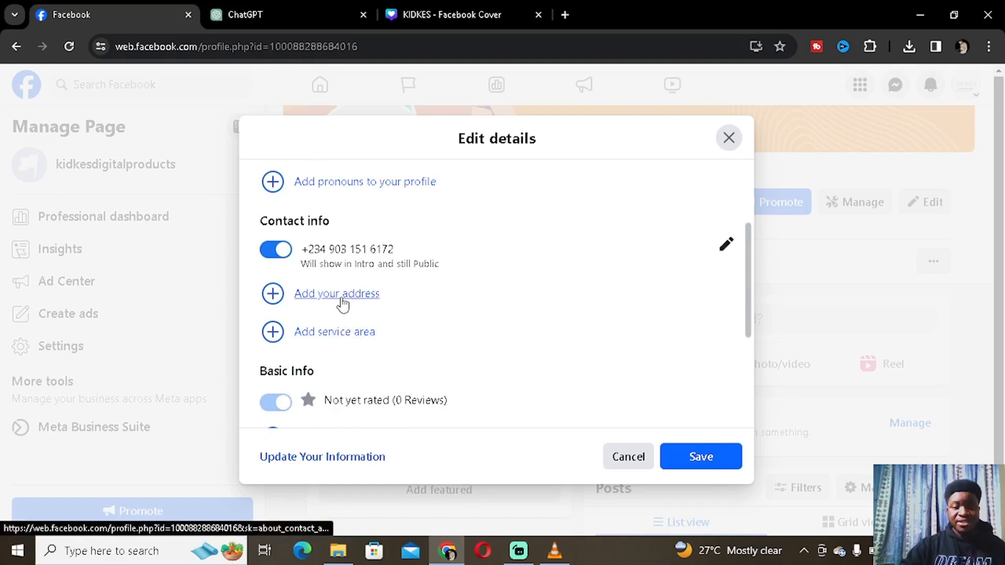
pyautogui.scroll(-2, 330, 261)
pyautogui.scroll(1, 413, 298)
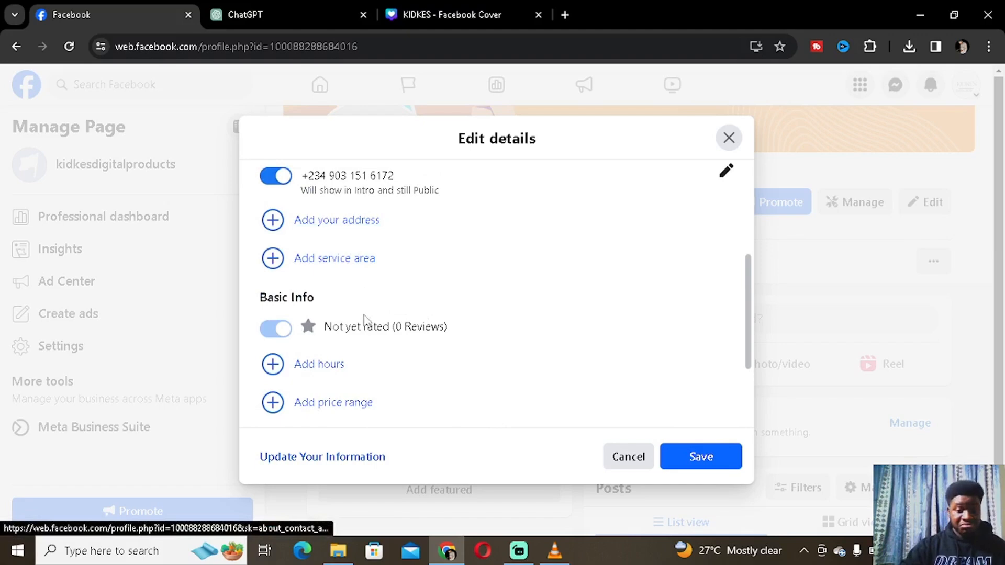
pyautogui.scroll(-1, 375, 350)
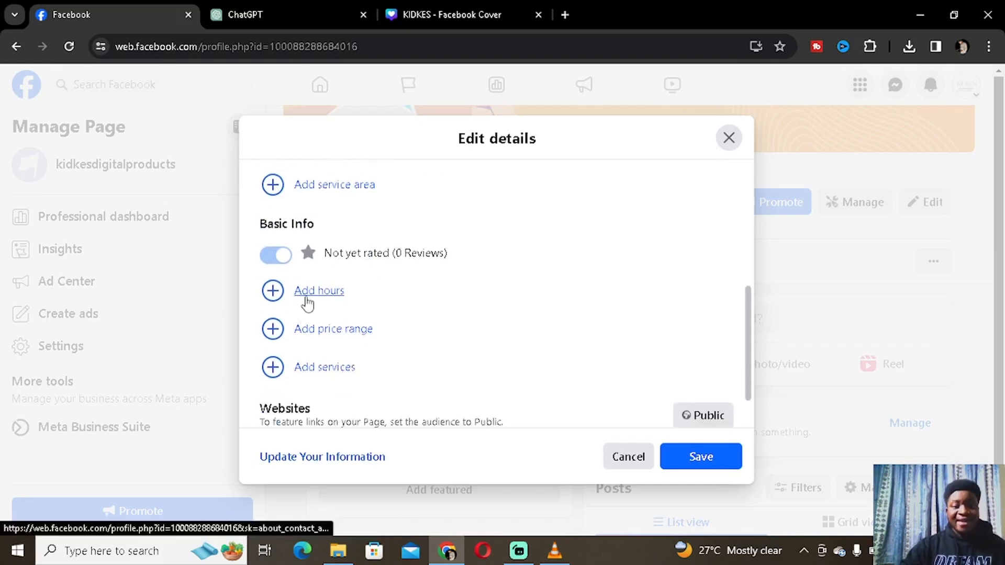
pyautogui.click(307, 291)
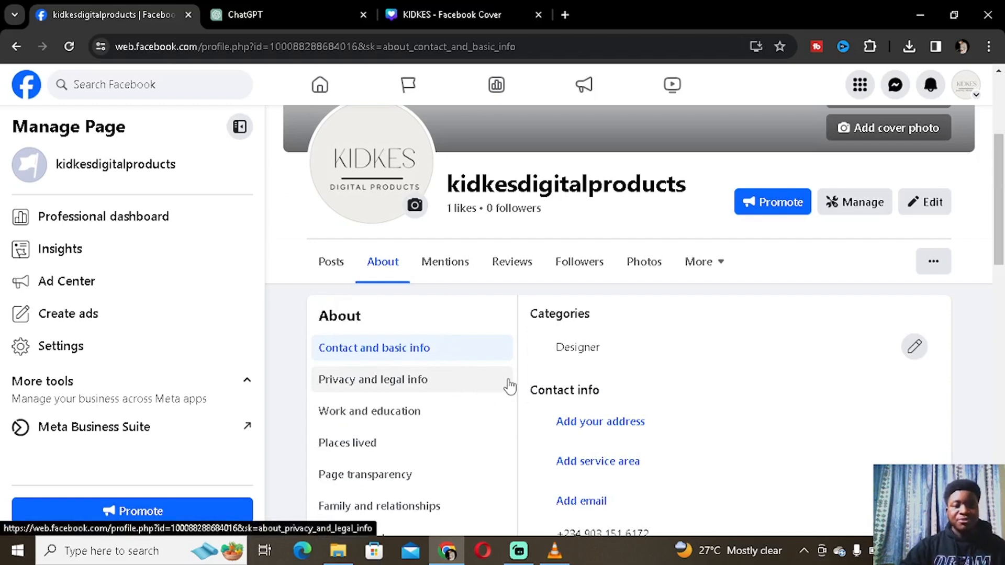
# Start a new website address entry under Websites and social links in the Page's contact and basic info.
pyautogui.scroll(-10, 510, 386)
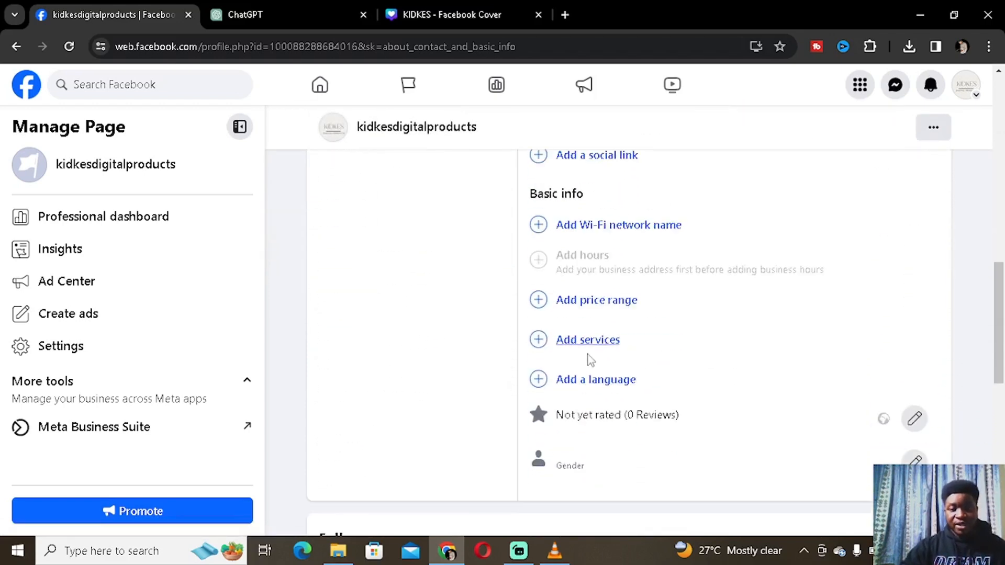
pyautogui.scroll(1, 655, 251)
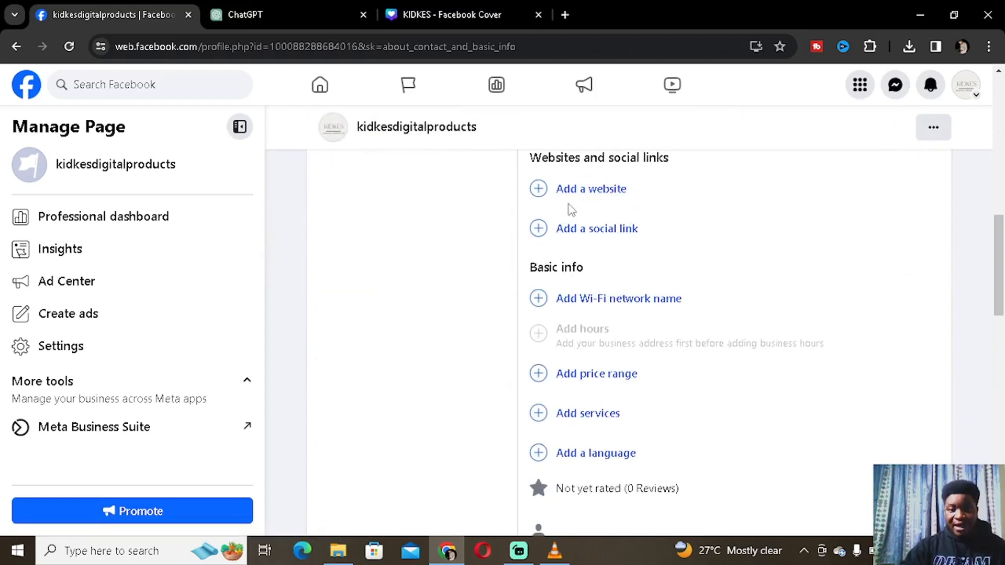
pyautogui.scroll(2, 575, 272)
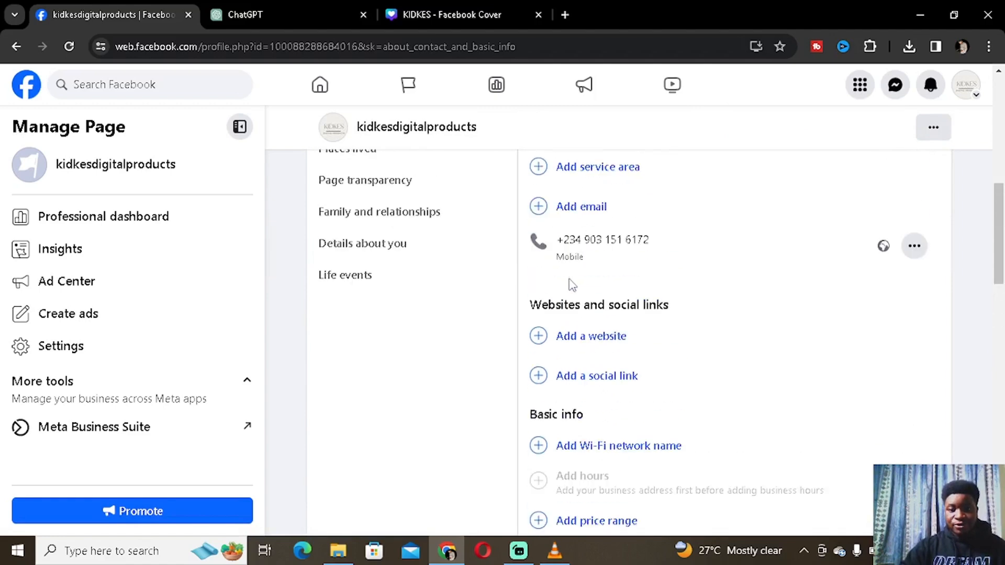
pyautogui.click(546, 339)
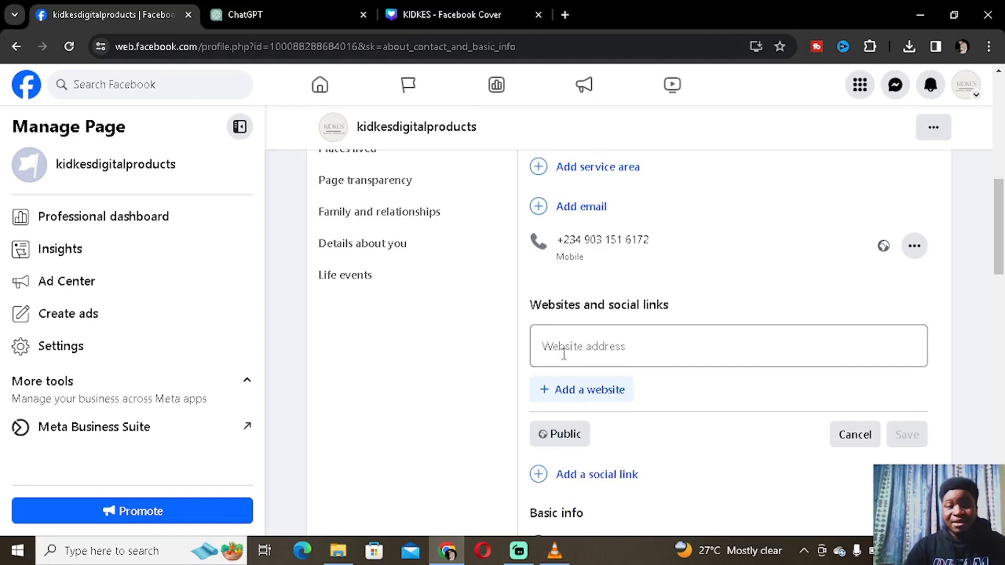
pyautogui.click(564, 354)
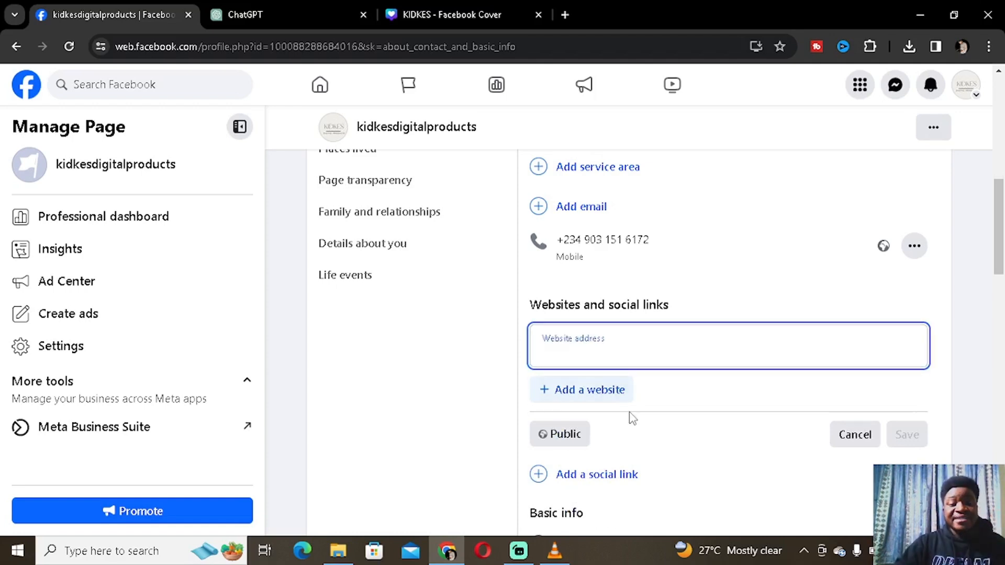
# Go to youtube.com in a new browser tab and view the signed-in Kidkes channel.
pyautogui.click(565, 16)
pyautogui.write('YOUtube.com')
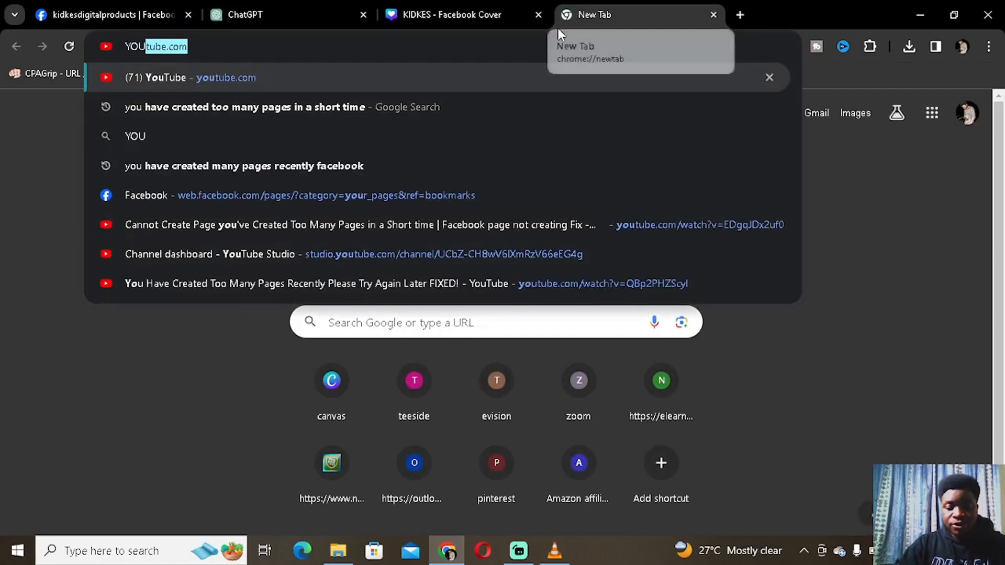
pyautogui.click(382, 74)
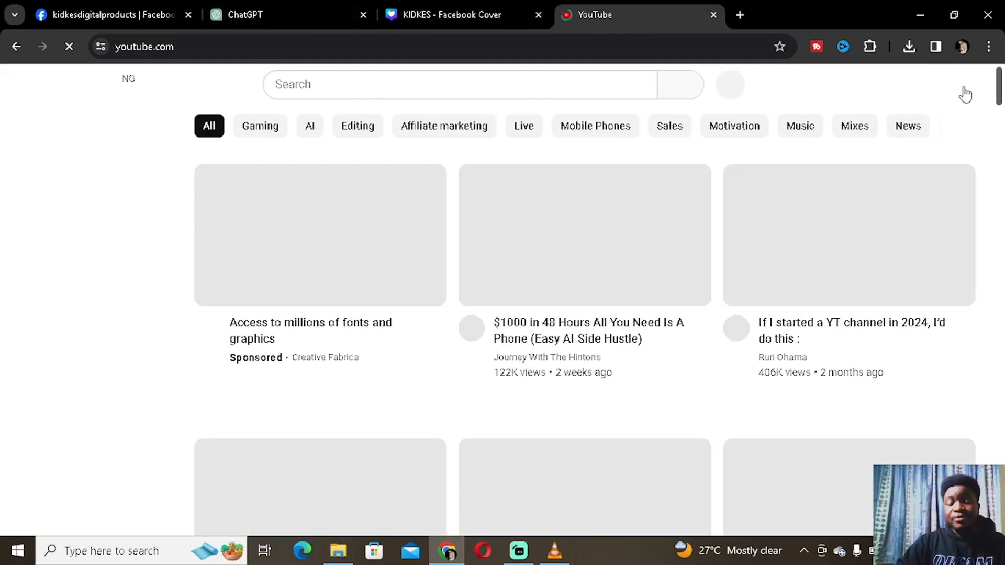
pyautogui.click(961, 90)
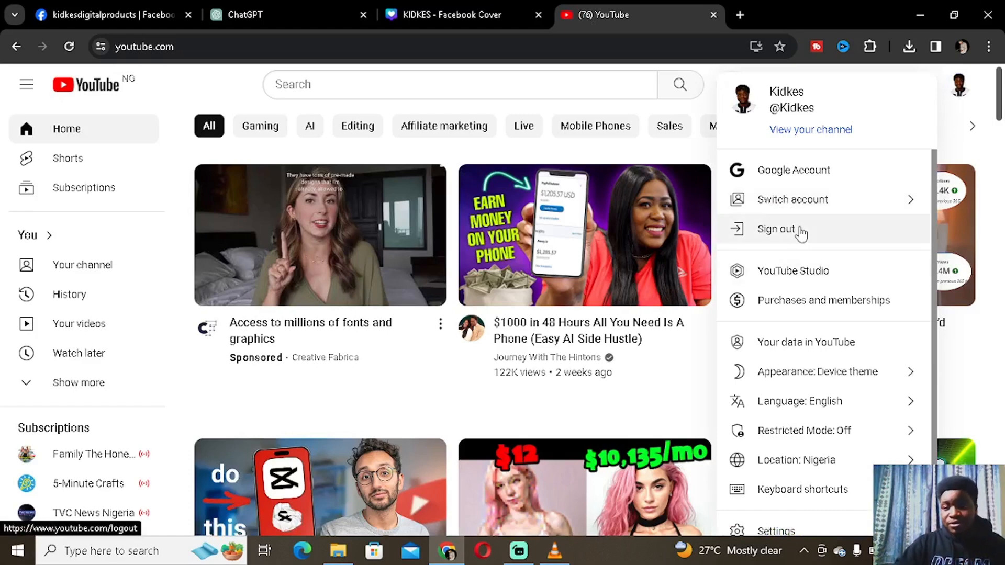
pyautogui.click(823, 130)
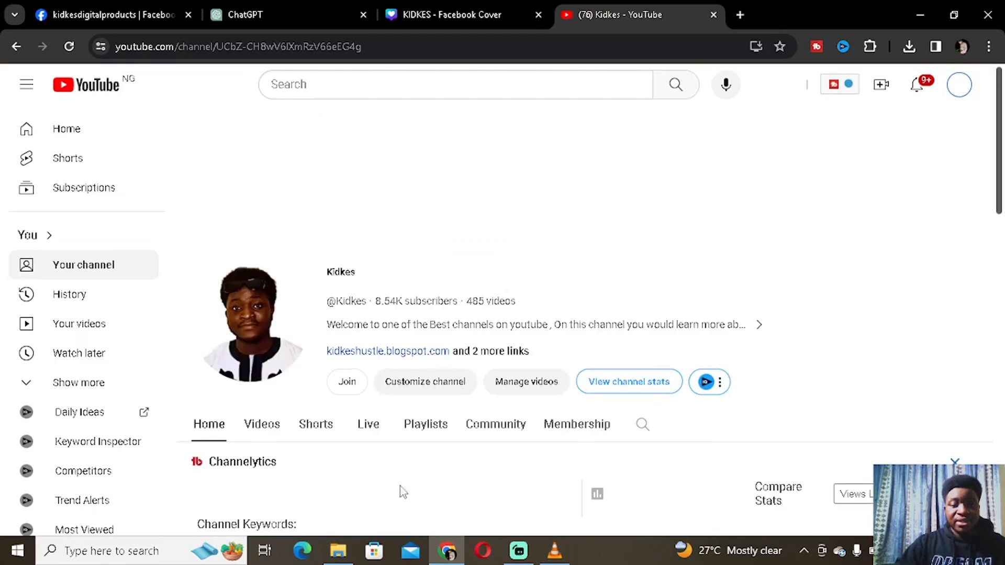
# Copy the Kidkes YouTube channel's URL and paste it as the website address on the Facebook Page.
pyautogui.scroll(-5, 377, 426)
pyautogui.scroll(5, 374, 411)
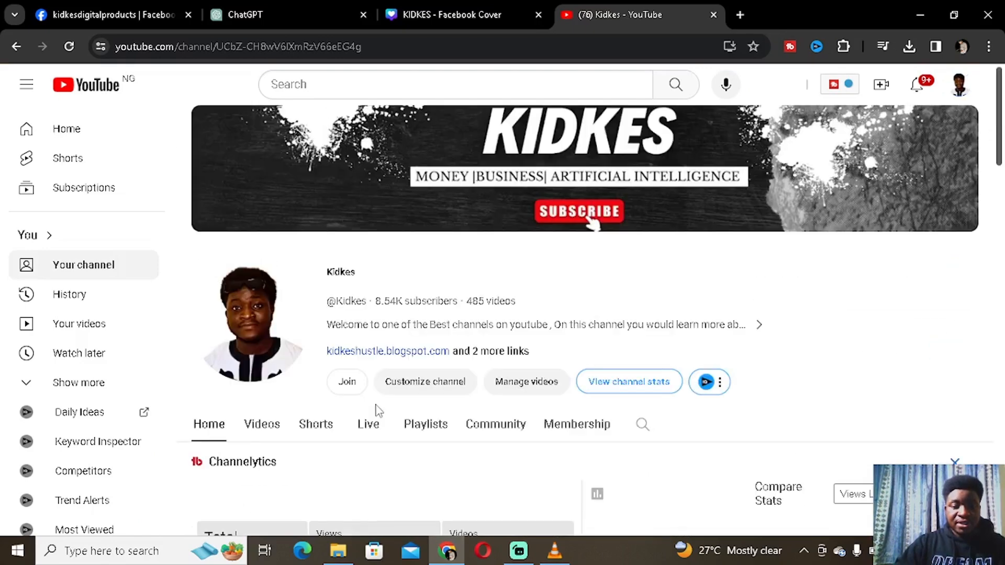
pyautogui.scroll(-5, 403, 343)
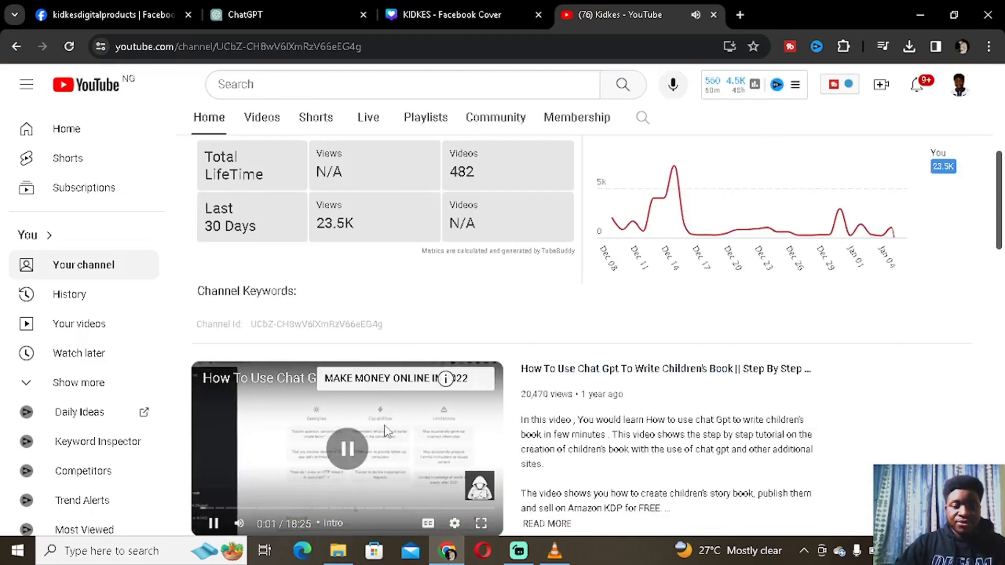
pyautogui.scroll(5, 312, 108)
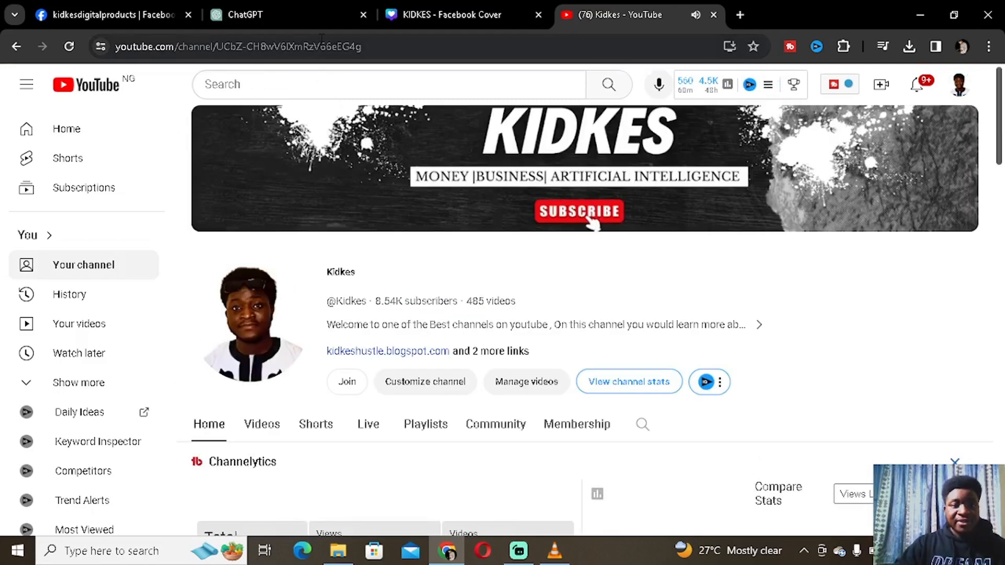
pyautogui.click(319, 53)
pyautogui.hotkey('ctrl', 'c')
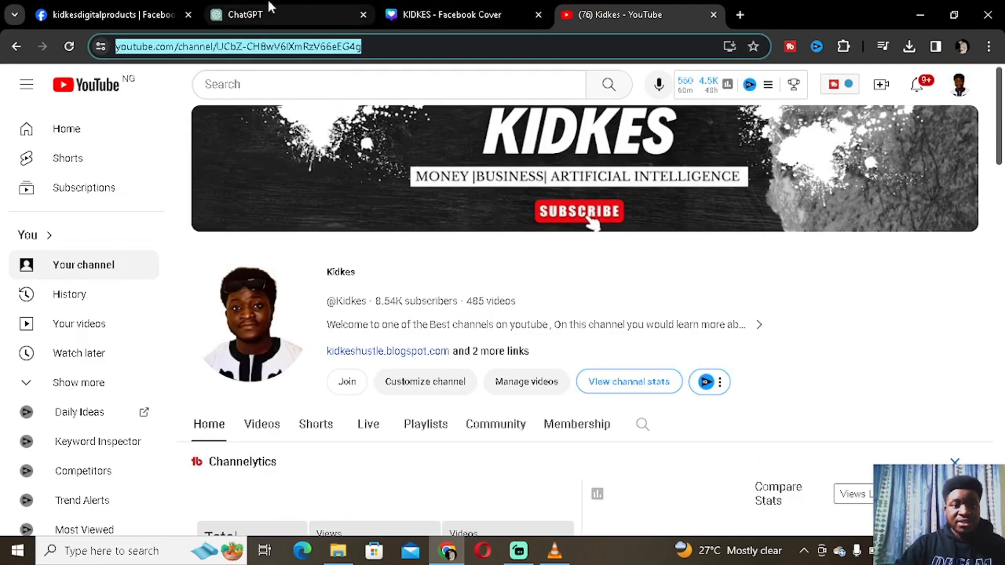
pyautogui.click(113, 15)
pyautogui.hotkey('ctrl', 'v')
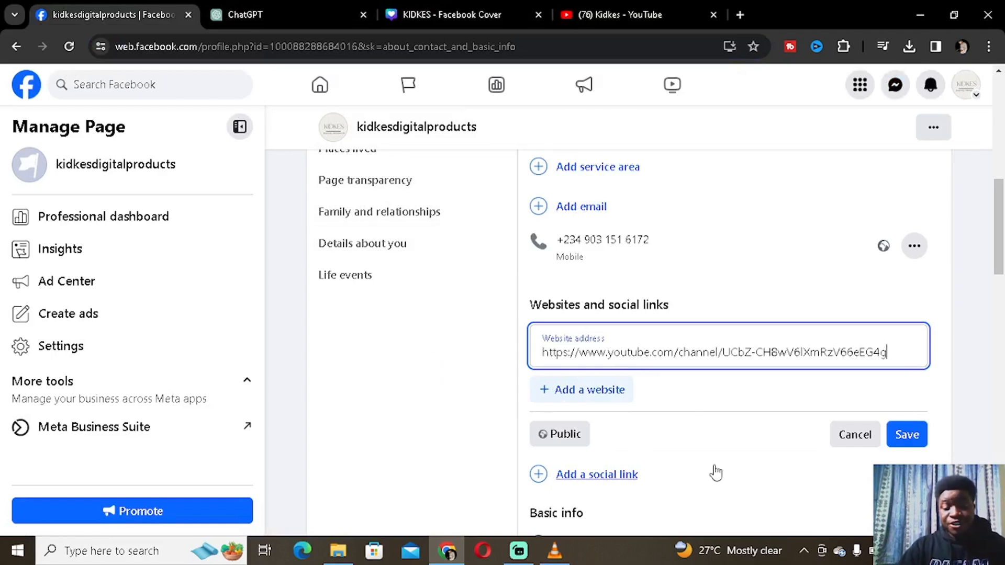
# Choose the Cheap ($) price range for the Page in the Basic info details.
pyautogui.scroll(-3, 712, 471)
pyautogui.scroll(-3, 610, 347)
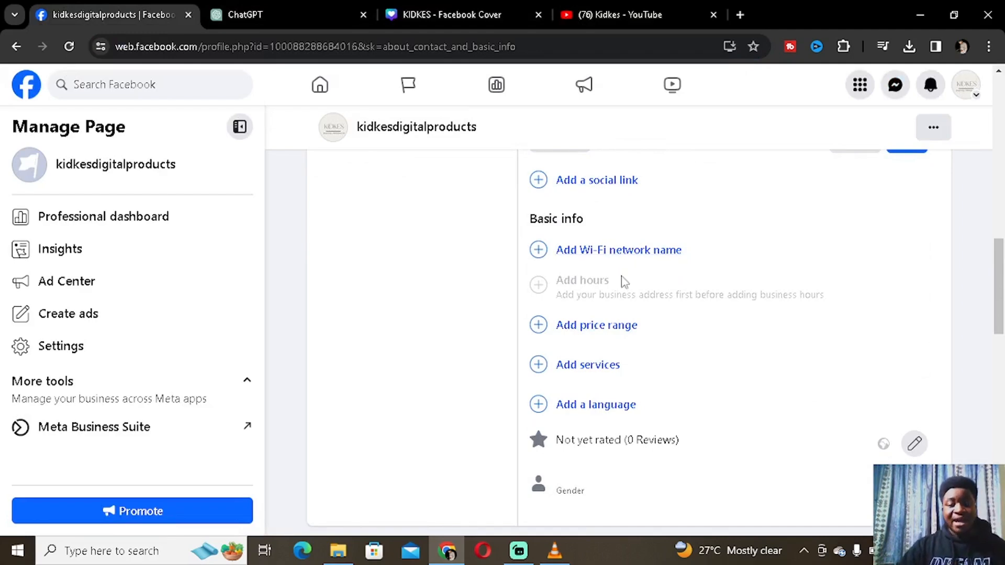
pyautogui.scroll(3, 626, 332)
pyautogui.scroll(-3, 623, 330)
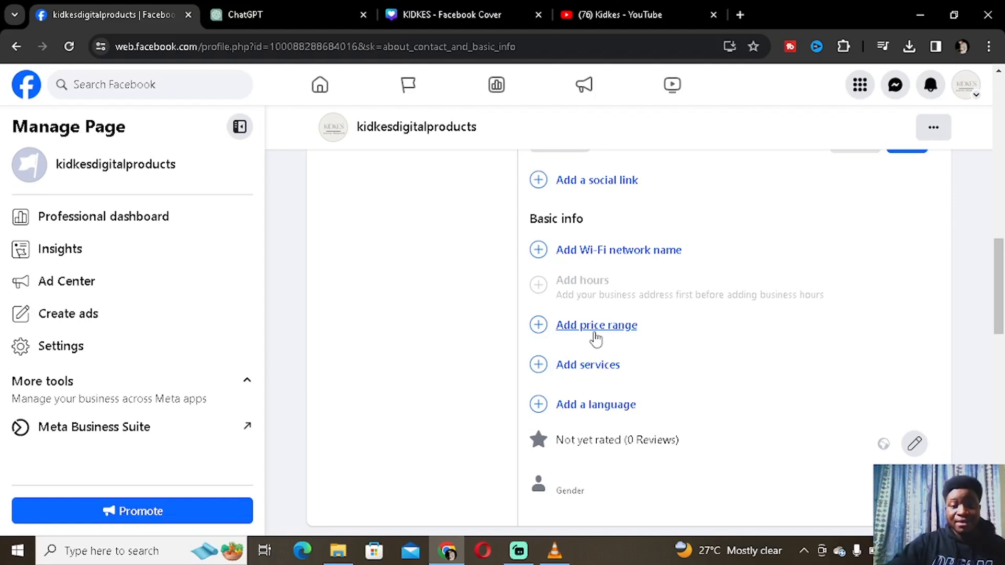
pyautogui.click(594, 333)
pyautogui.scroll(-3, 645, 319)
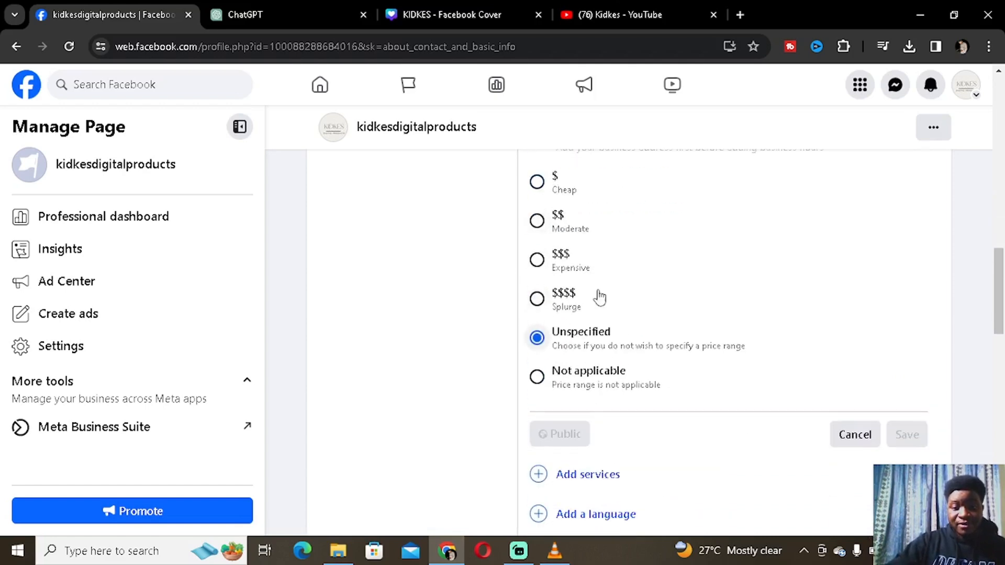
pyautogui.scroll(3, 633, 293)
pyautogui.click(536, 328)
# Leave the About details for the Page's Posts view, discarding the unsaved profile changes.
pyautogui.scroll(10, 581, 361)
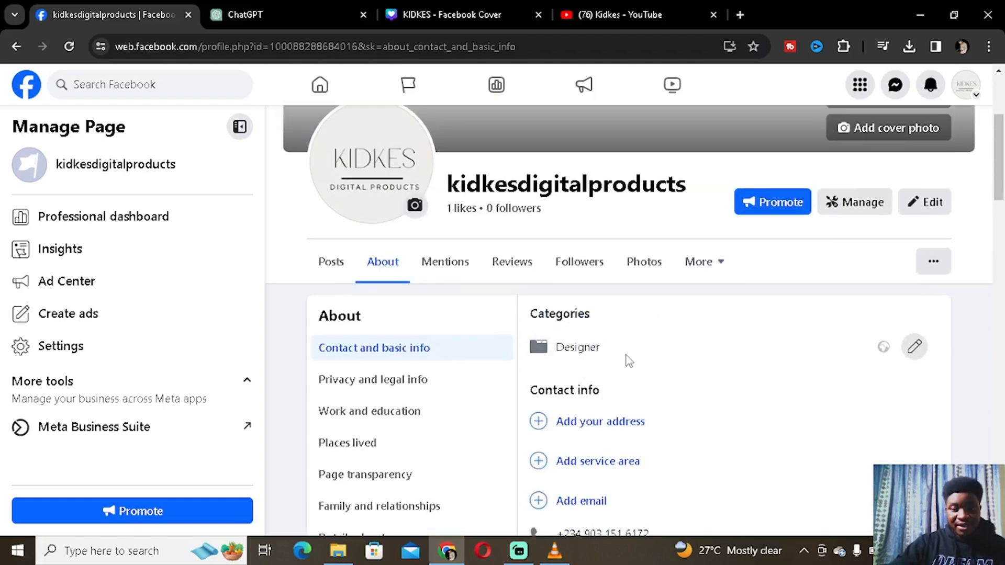
pyautogui.scroll(-10, 628, 361)
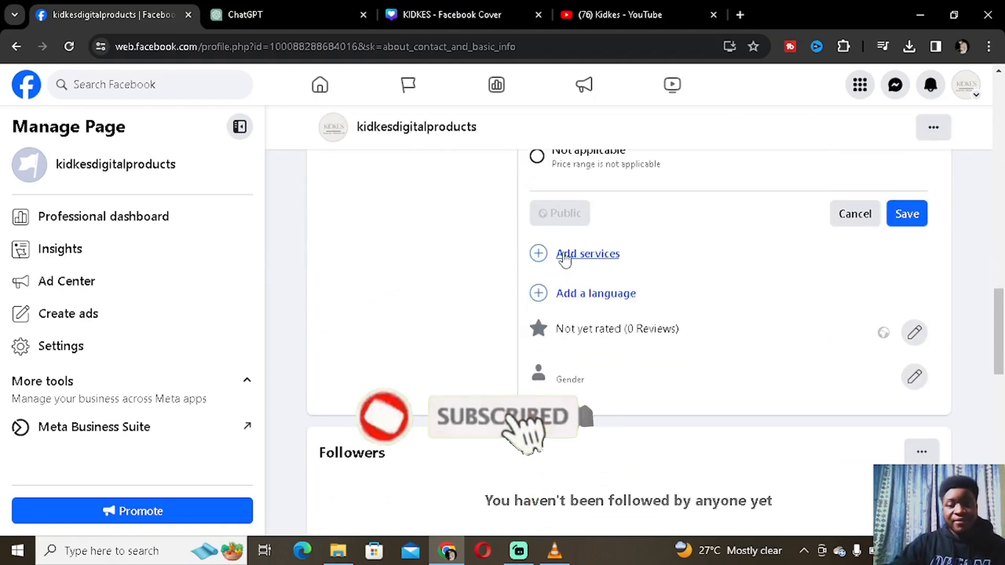
pyautogui.scroll(10, 614, 314)
pyautogui.scroll(2, 512, 305)
pyautogui.scroll(-2, 512, 306)
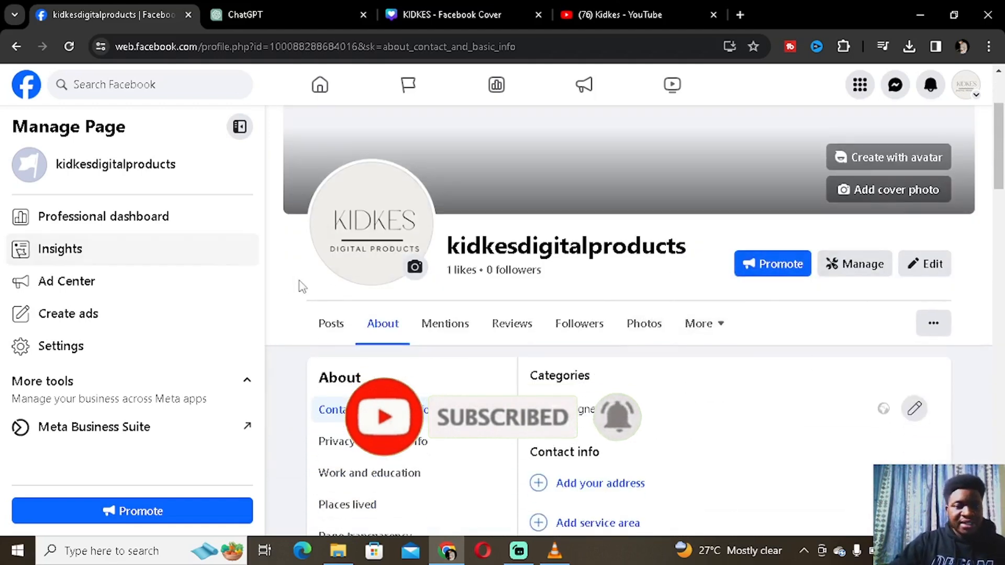
pyautogui.click(335, 94)
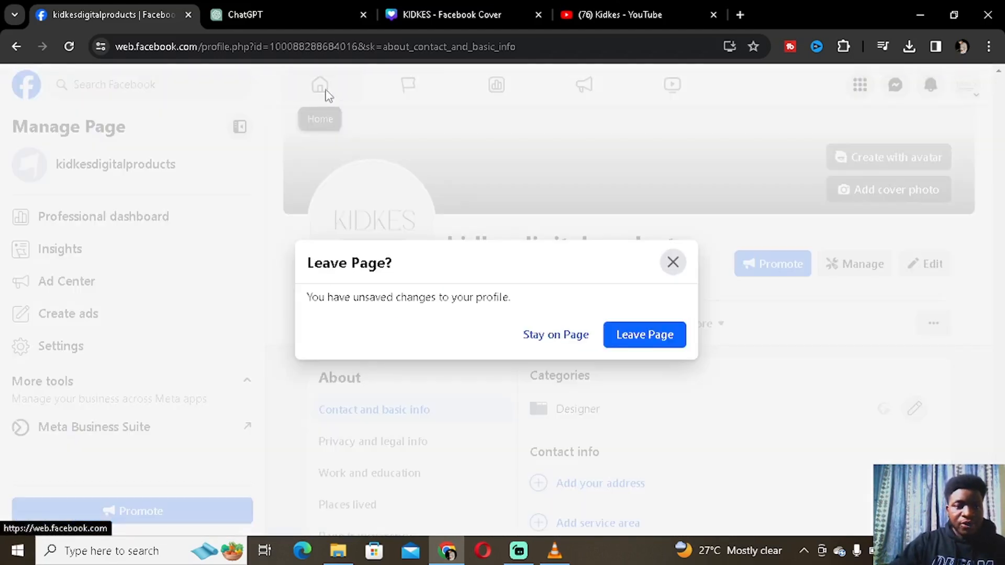
pyautogui.click(569, 340)
pyautogui.scroll(-2, 377, 293)
pyautogui.click(330, 250)
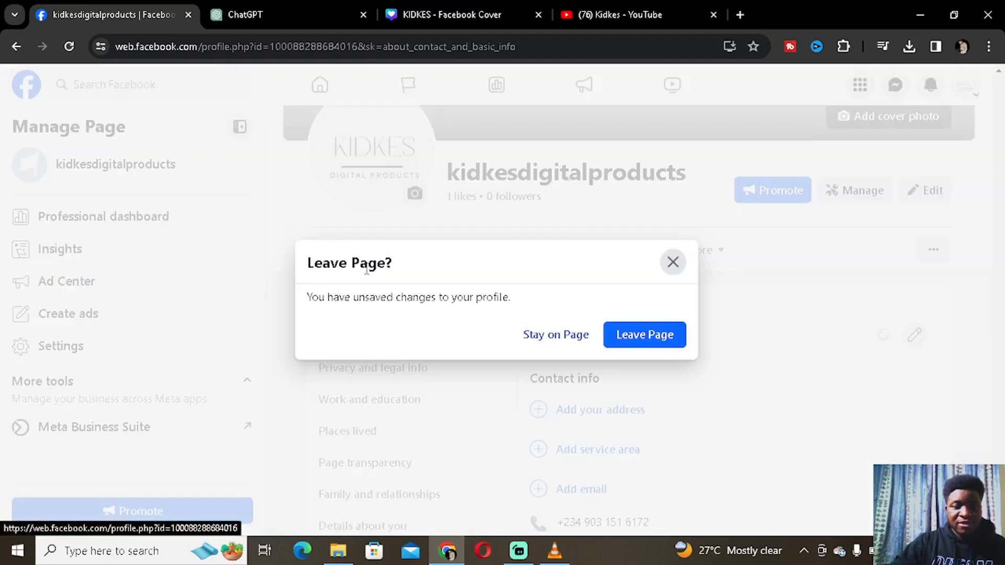
pyautogui.click(637, 335)
# Look through the event, video and reel items that can be pinned under the Page's Featured section, and close the overview.
pyautogui.scroll(-3, 429, 310)
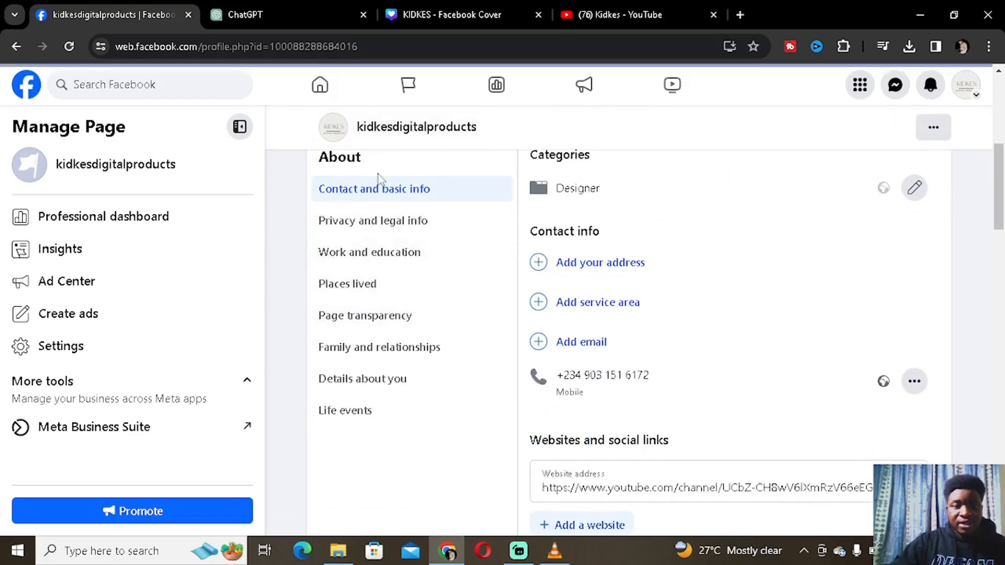
pyautogui.scroll(-5, 576, 277)
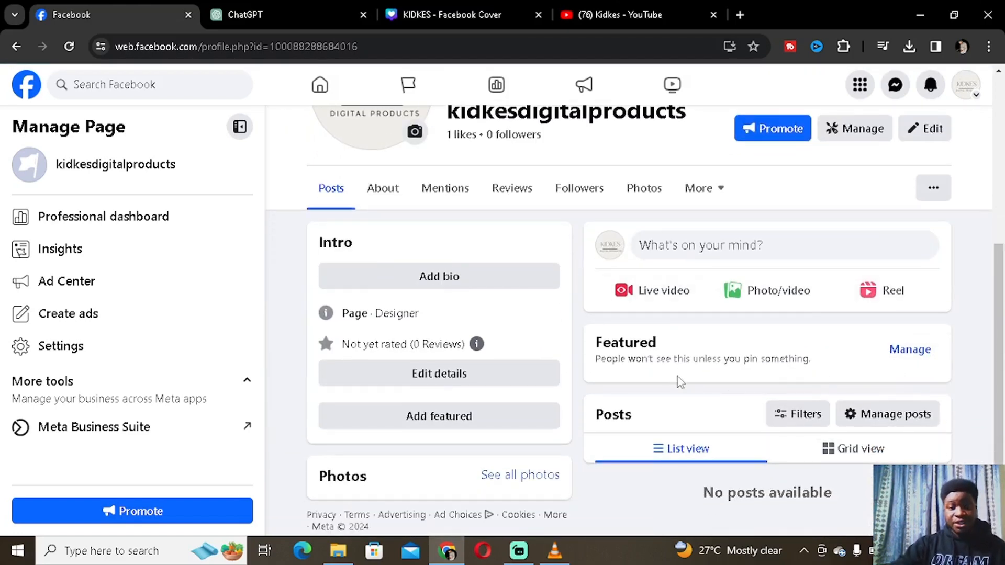
pyautogui.click(910, 350)
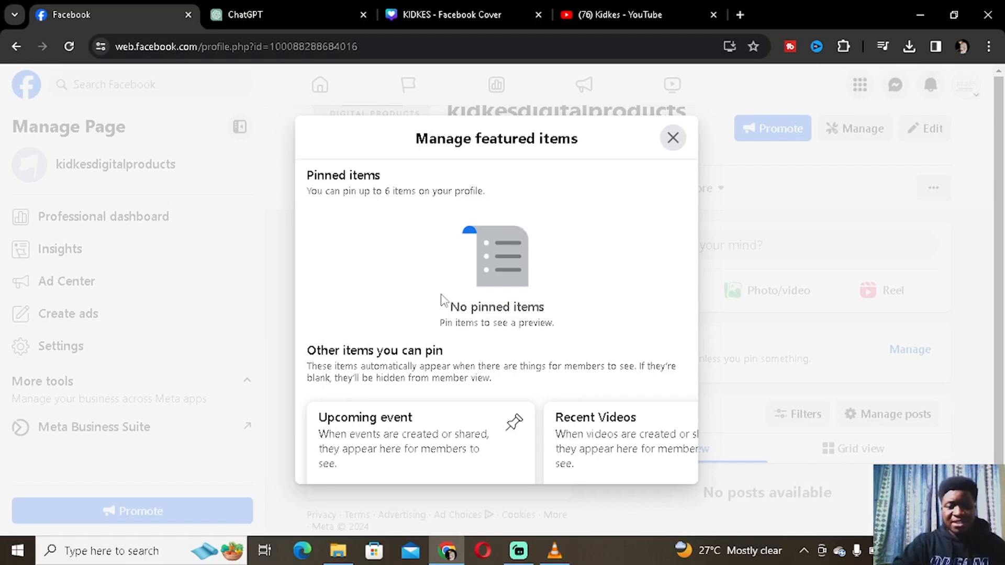
pyautogui.scroll(-5, 442, 298)
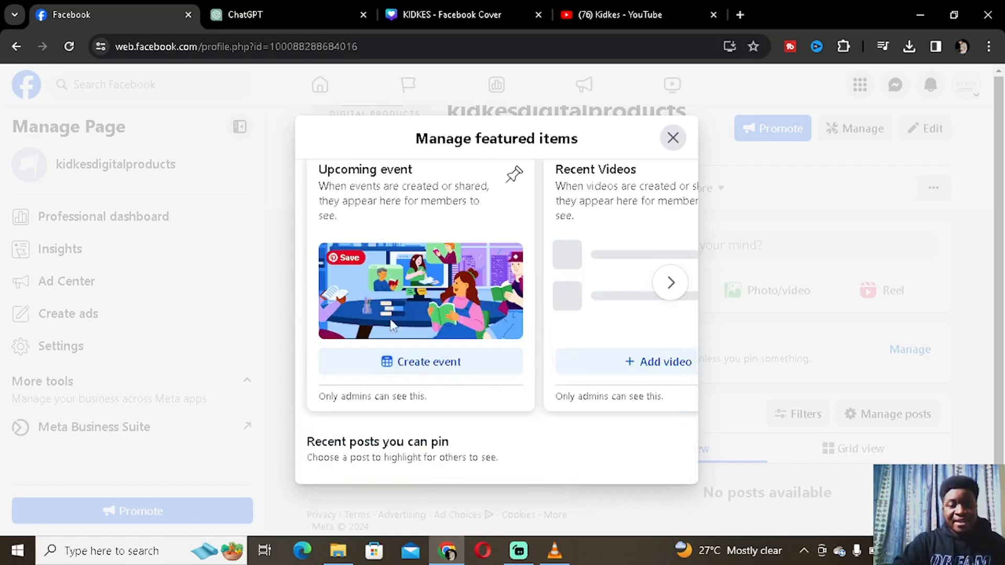
pyautogui.scroll(2, 366, 314)
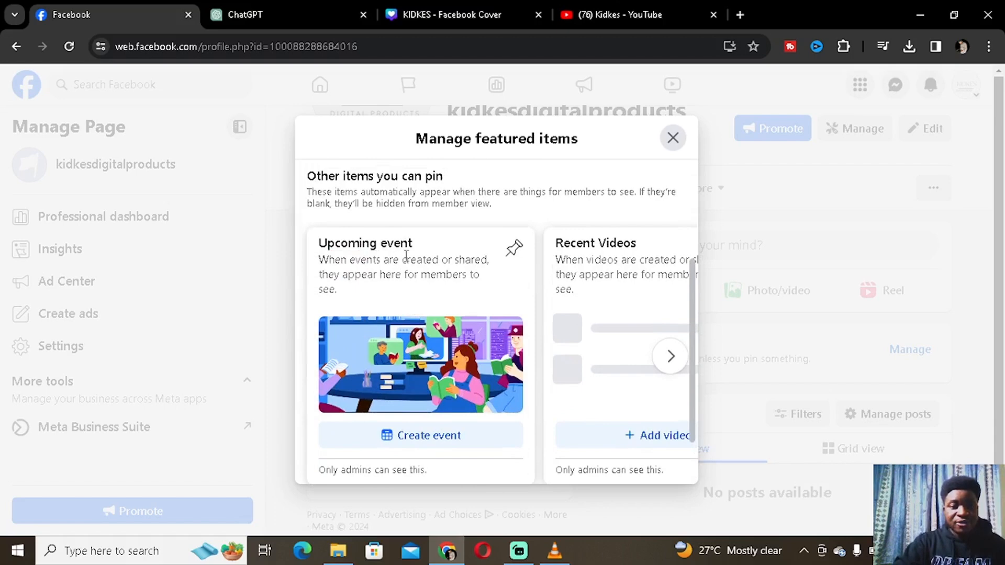
pyautogui.scroll(-2, 440, 387)
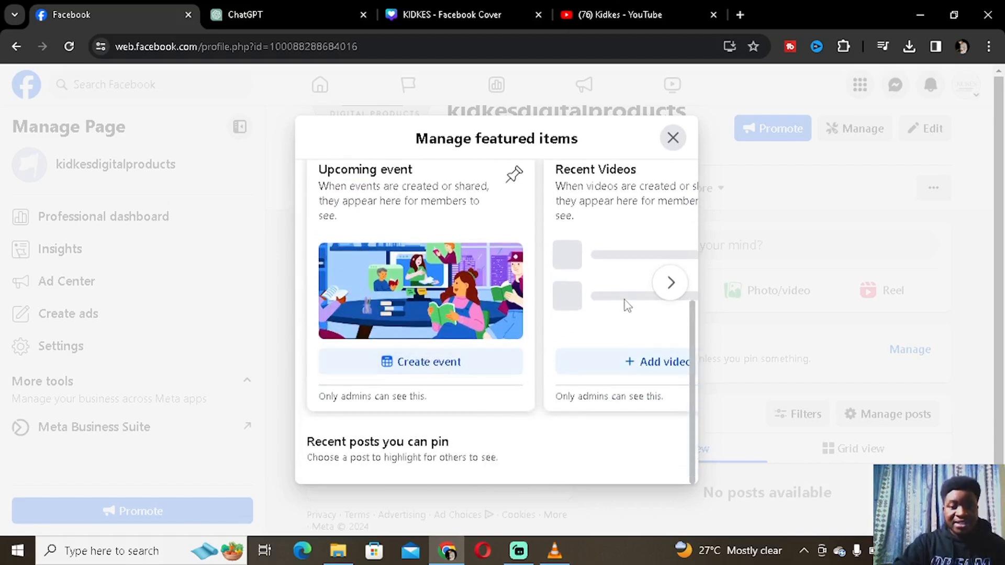
pyautogui.click(665, 293)
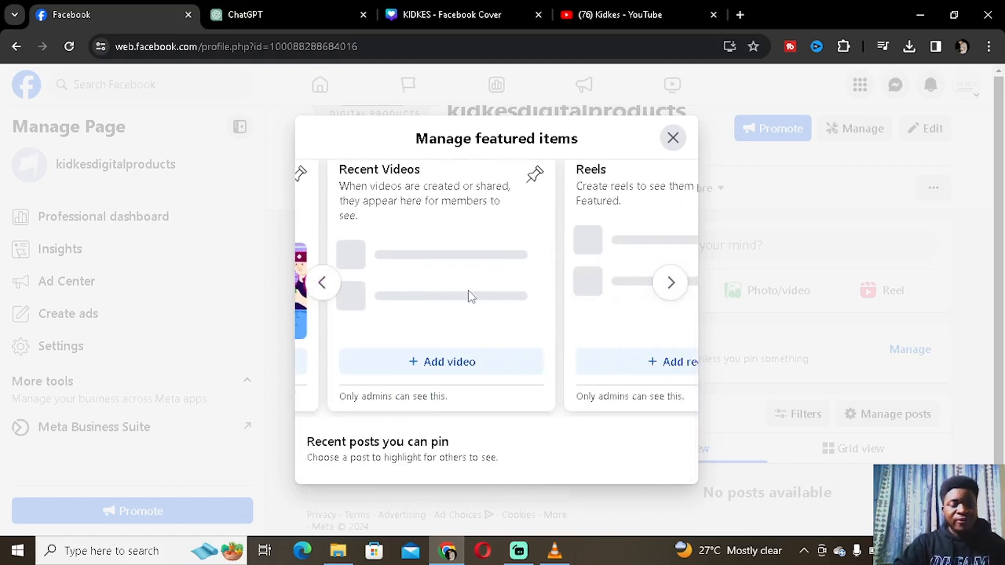
pyautogui.click(670, 285)
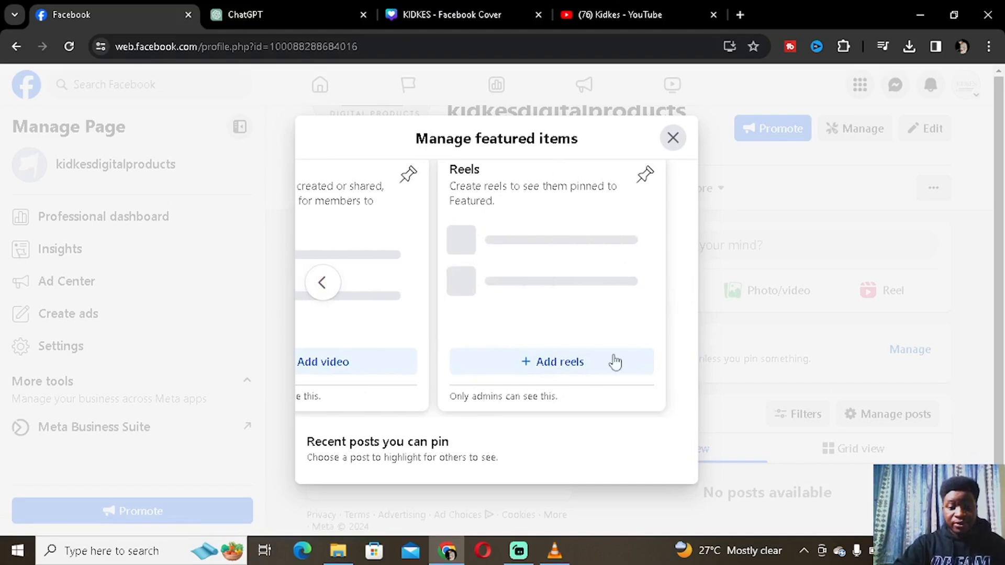
pyautogui.click(671, 138)
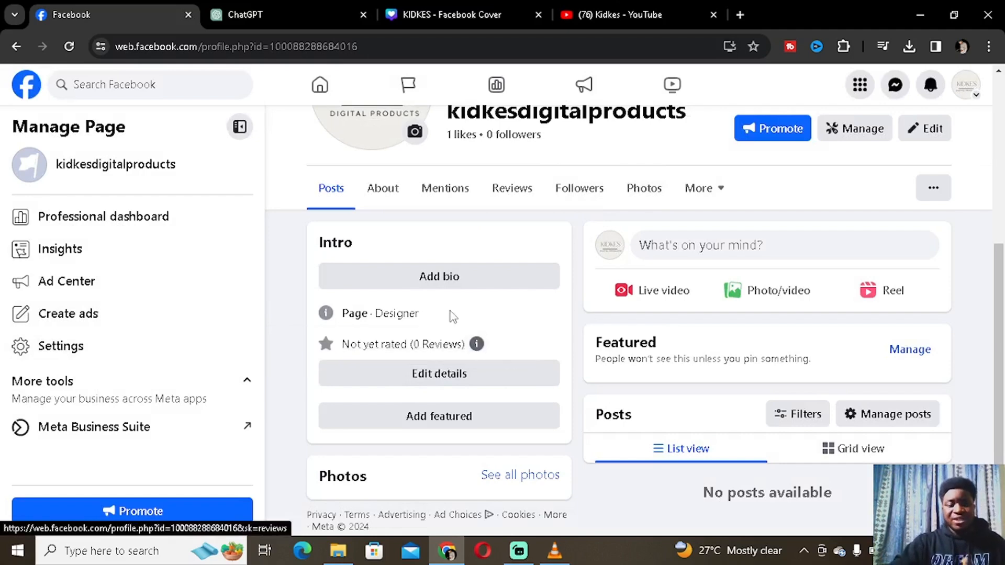
# Go to the Page access settings, view how to give a new person Facebook access, and cancel without adding anyone.
pyautogui.scroll(3, 455, 335)
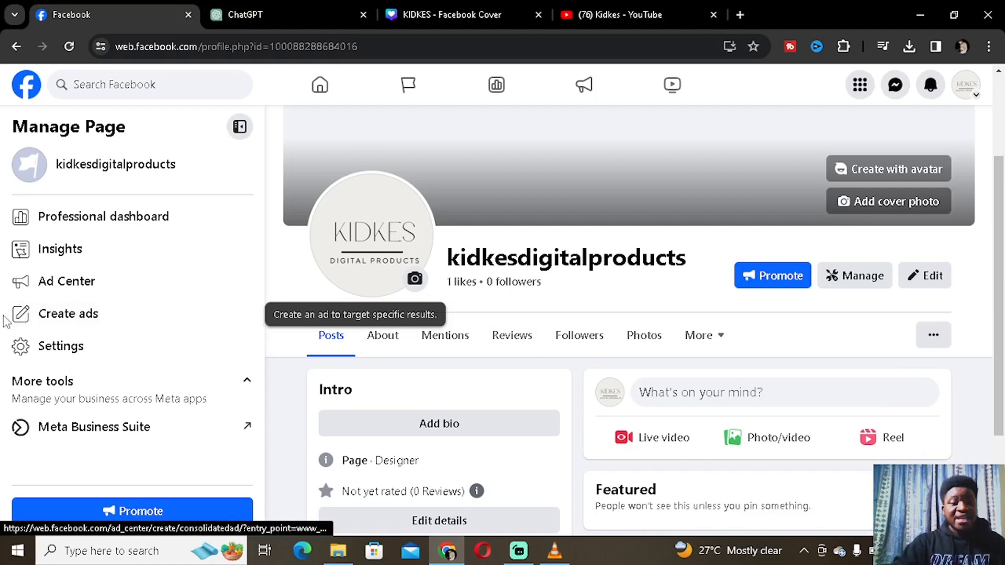
pyautogui.click(82, 350)
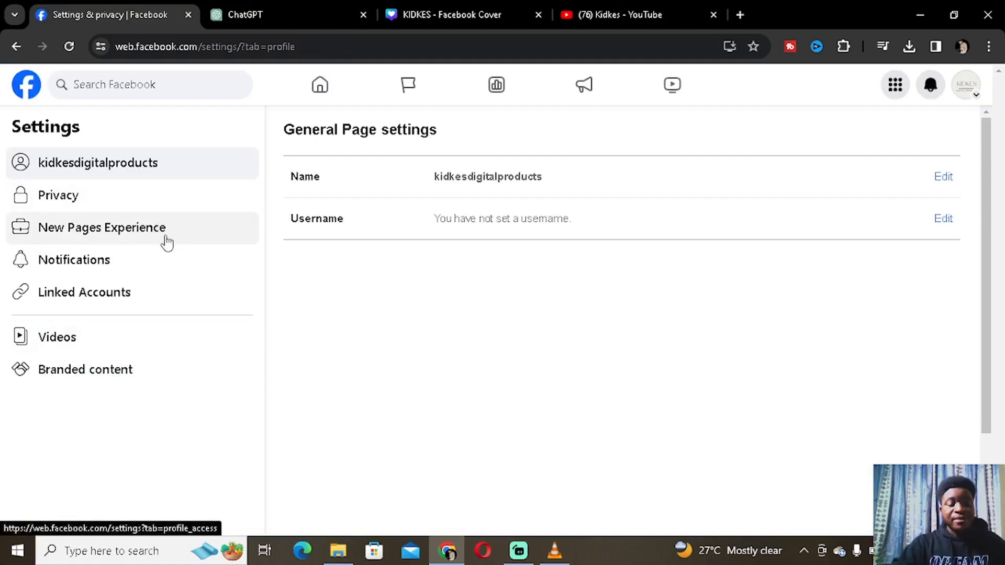
pyautogui.click(135, 238)
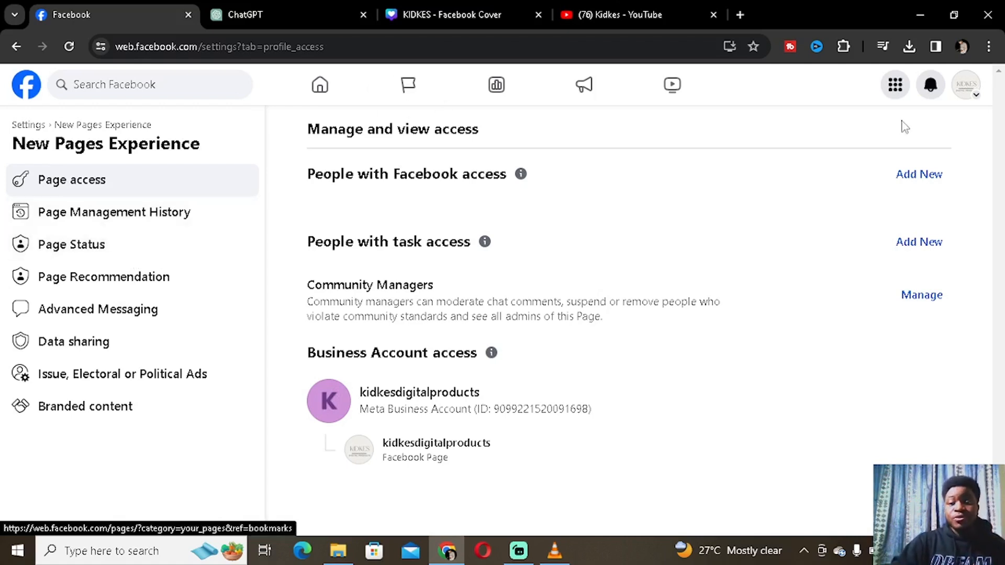
pyautogui.click(918, 175)
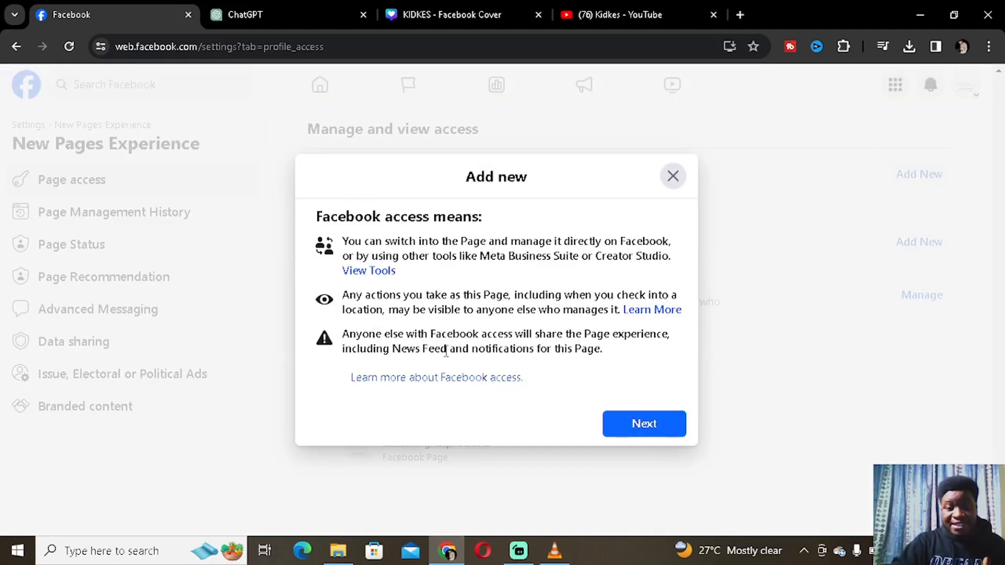
pyautogui.click(643, 425)
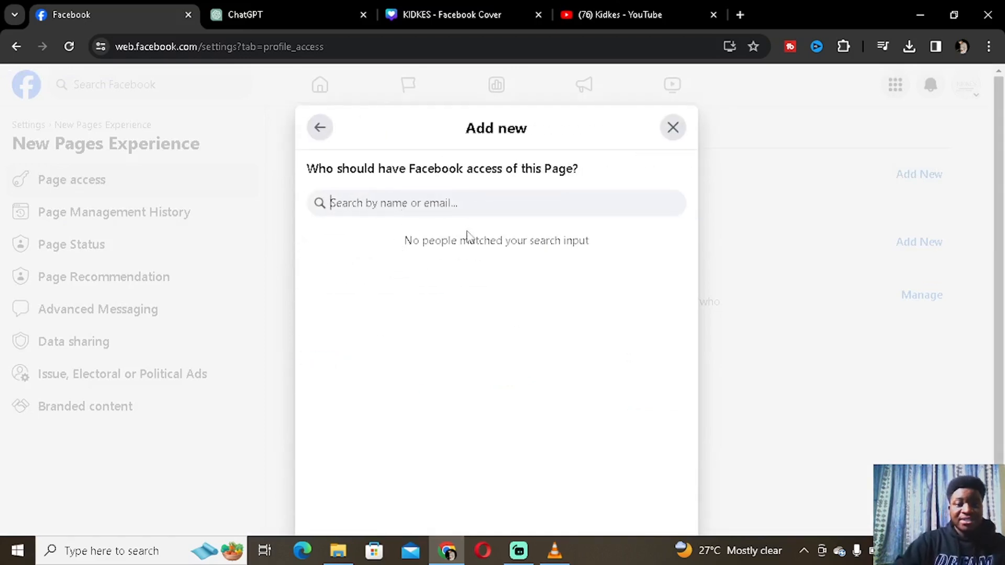
pyautogui.click(671, 129)
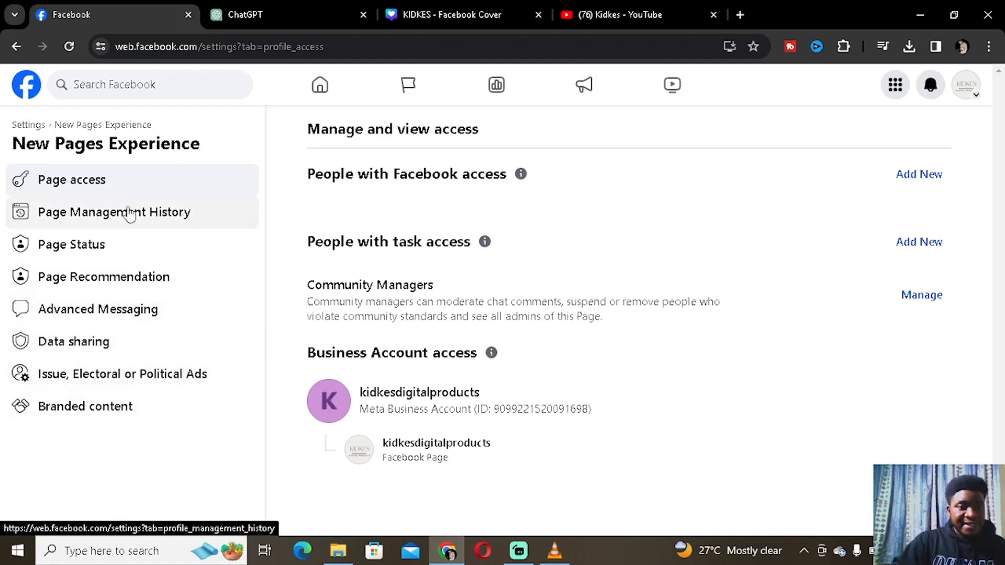
# Return to the Page and examine its professional dashboard, including the page overview, insights, audience growth and platform tools.
pyautogui.click(15, 46)
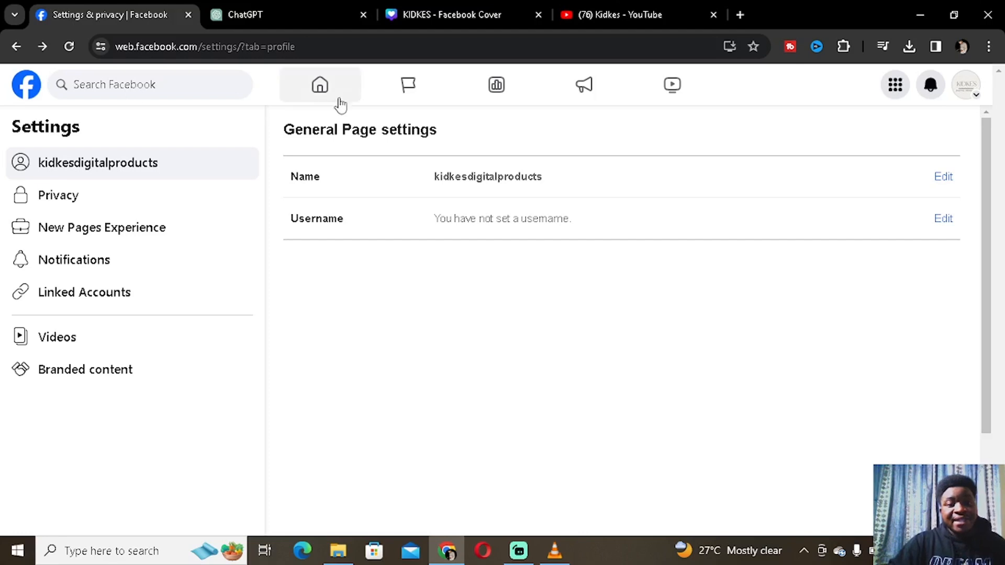
pyautogui.click(15, 48)
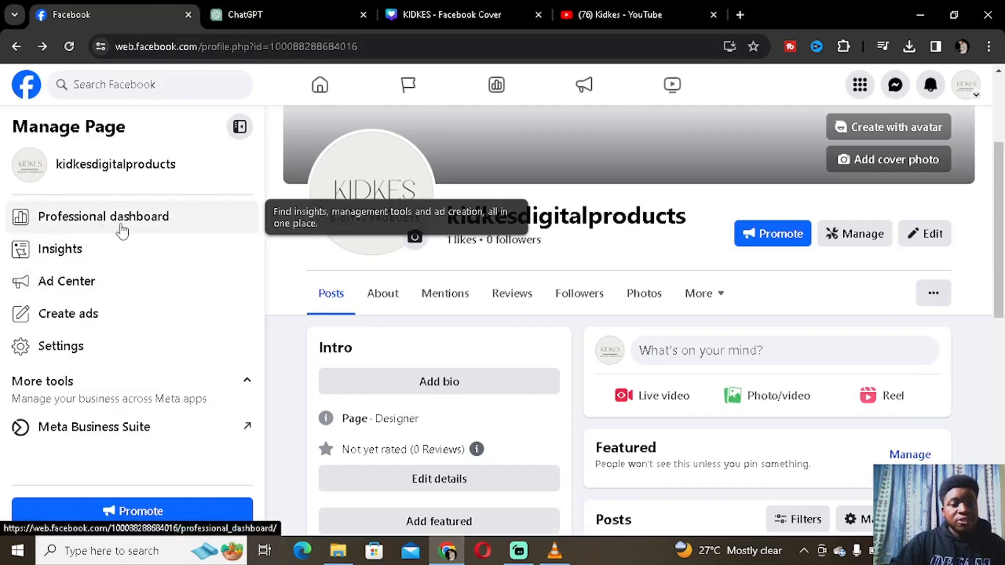
pyautogui.click(135, 217)
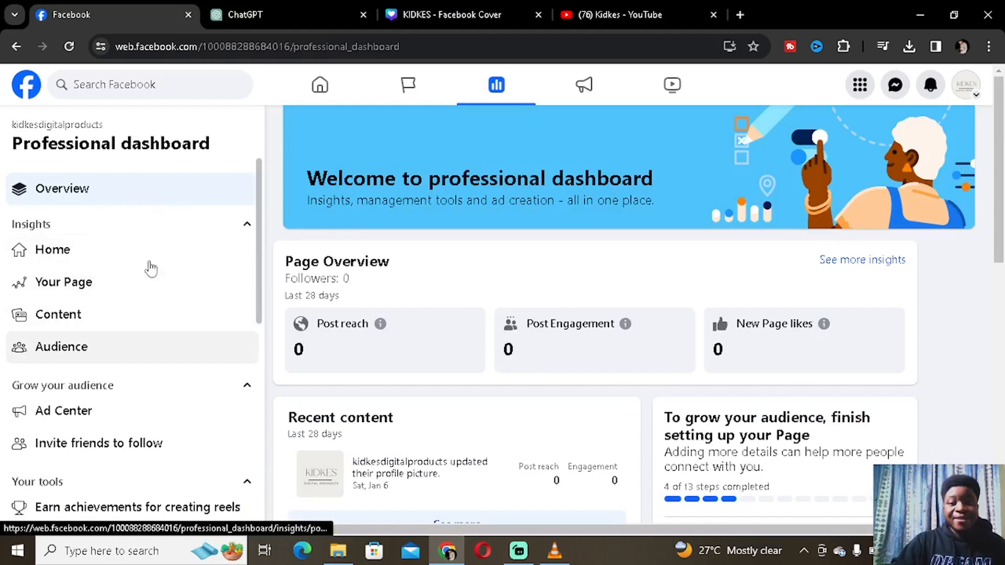
pyautogui.scroll(-2, 95, 233)
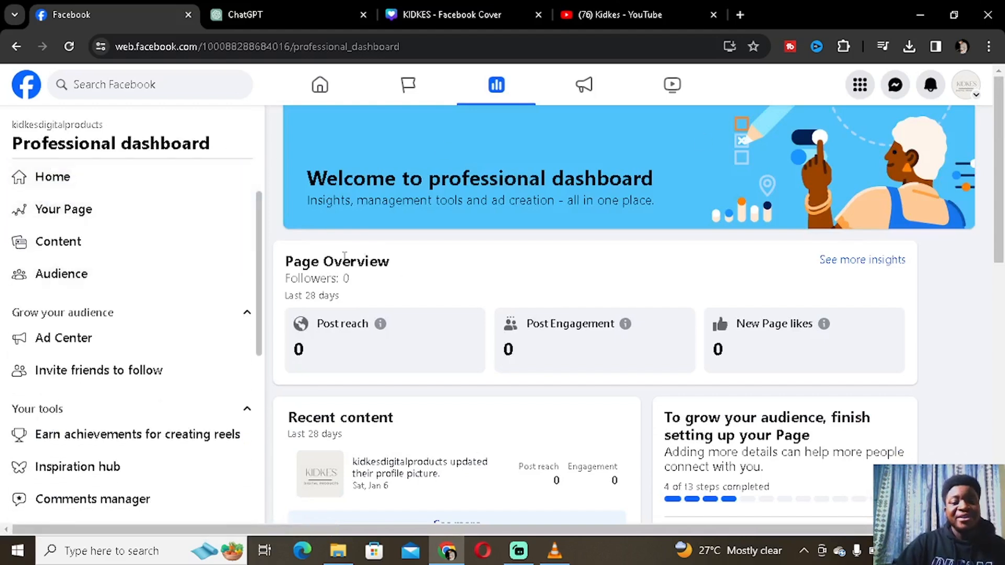
pyautogui.scroll(-3, 335, 253)
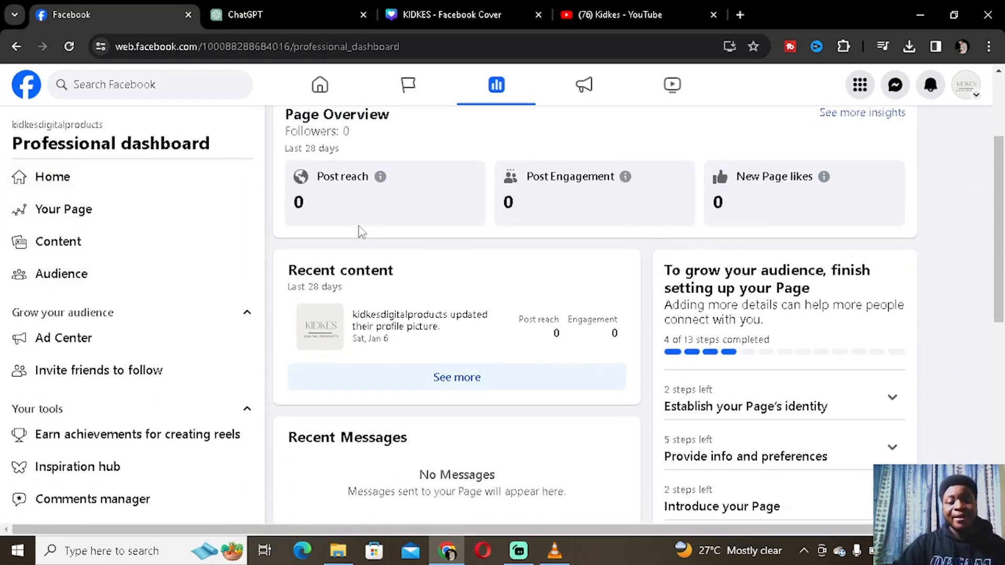
pyautogui.scroll(2, 360, 231)
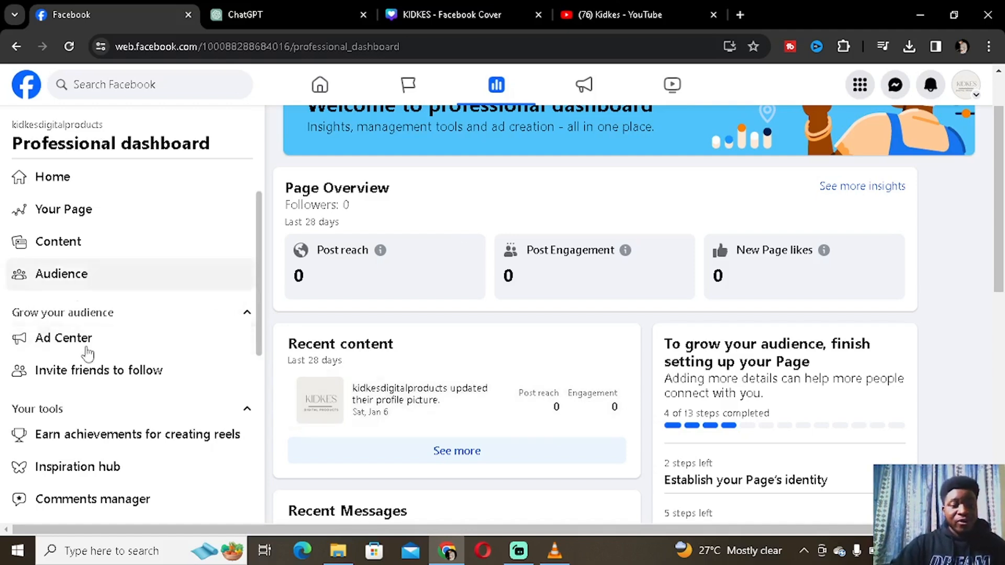
pyautogui.scroll(2, 224, 234)
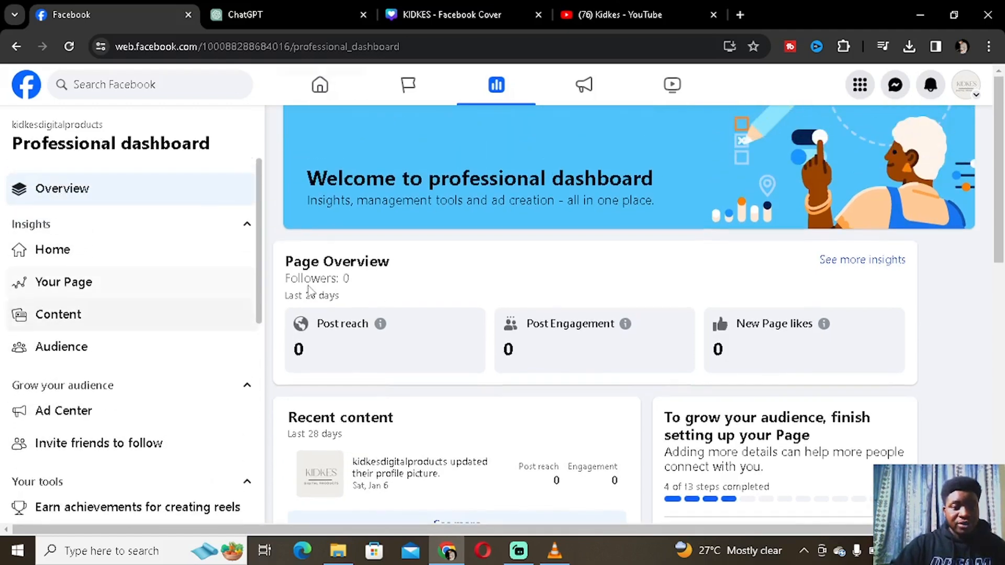
pyautogui.scroll(-4, 67, 336)
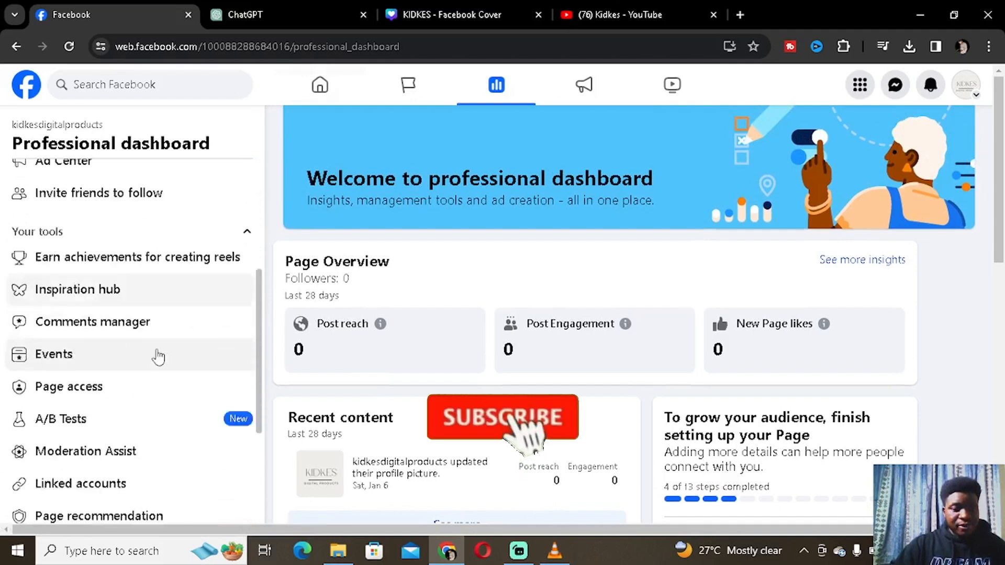
pyautogui.scroll(-5, 157, 380)
pyautogui.scroll(1, 129, 320)
pyautogui.scroll(-1, 88, 294)
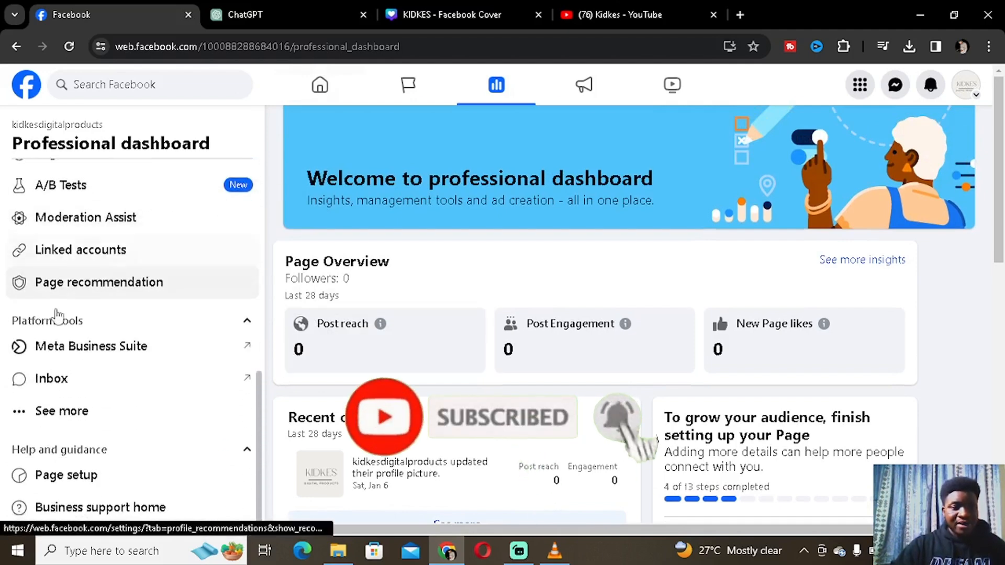
# Go to the Page's Meta Business Suite inbox and bring up its suggested message automations, such as Instant reply.
pyautogui.click(79, 389)
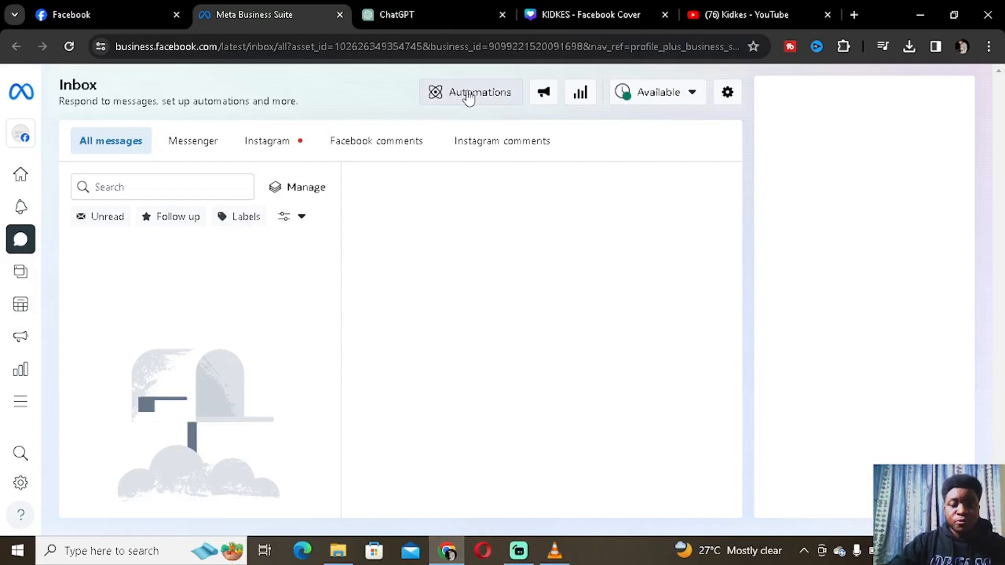
pyautogui.click(469, 96)
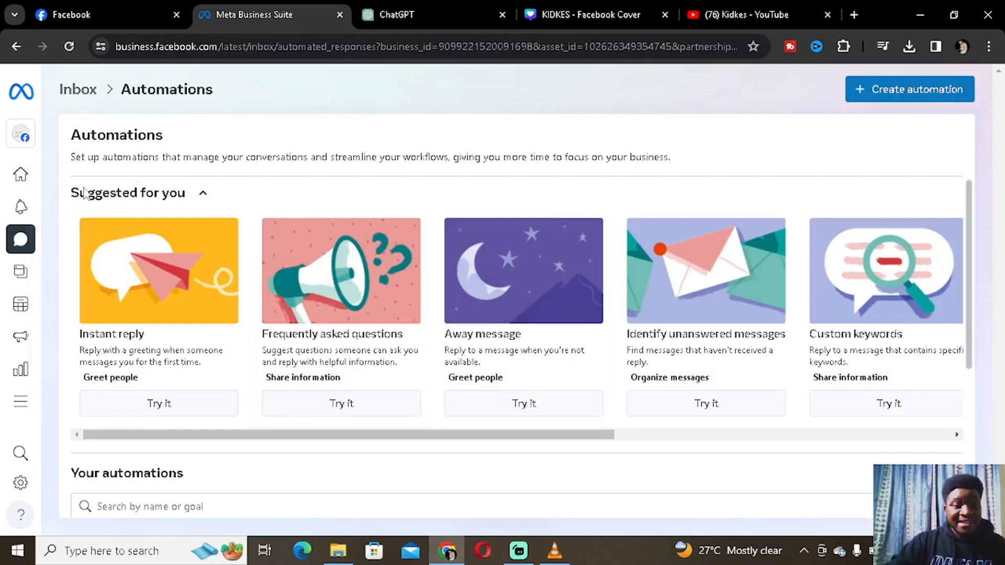
pyautogui.scroll(-2, 157, 272)
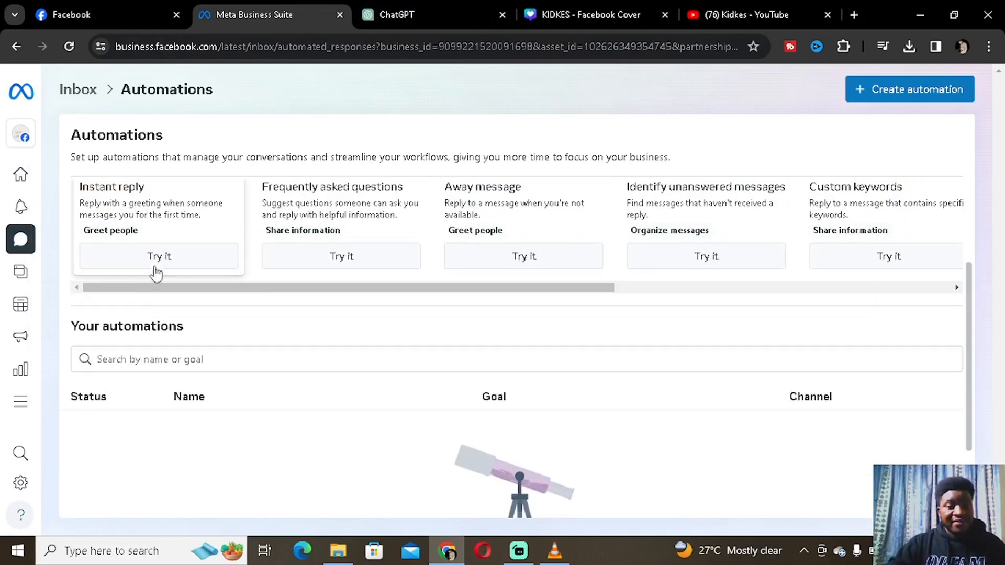
# Open the suggested Instant reply automation and examine its channel, trigger, reply message and Messenger preview.
pyautogui.scroll(2, 160, 264)
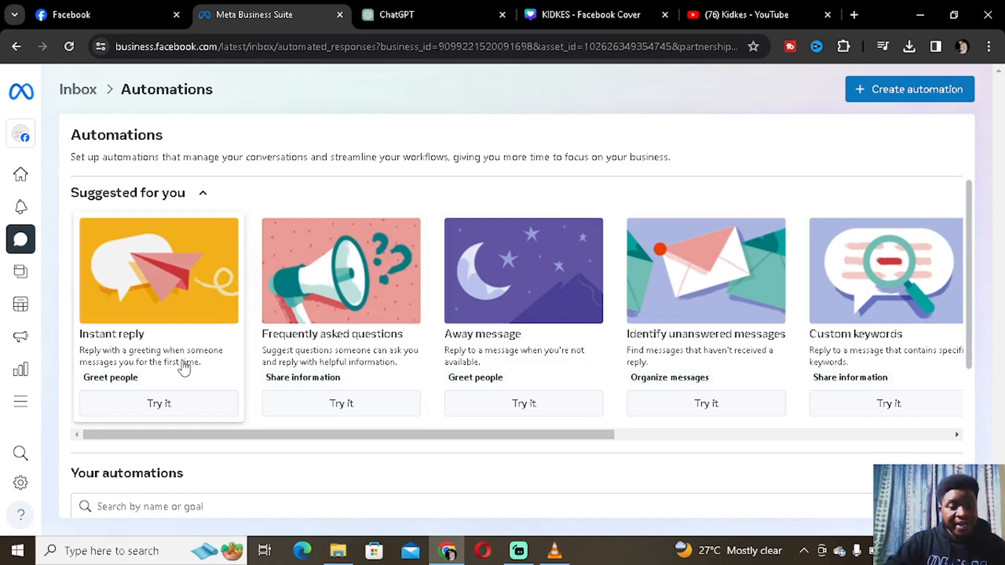
pyautogui.scroll(-1, 184, 368)
pyautogui.click(131, 258)
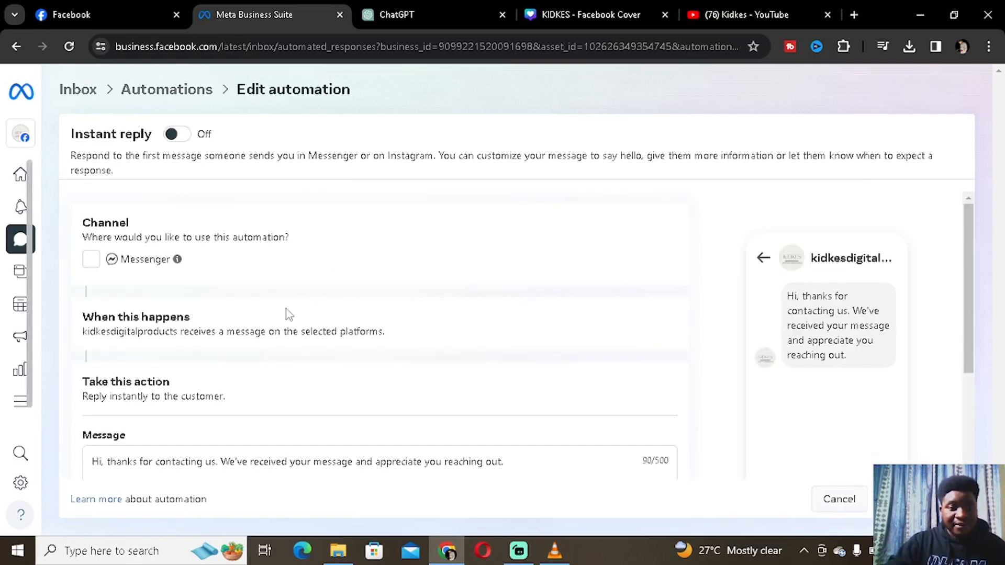
pyautogui.scroll(-1, 837, 293)
pyautogui.scroll(1, 841, 242)
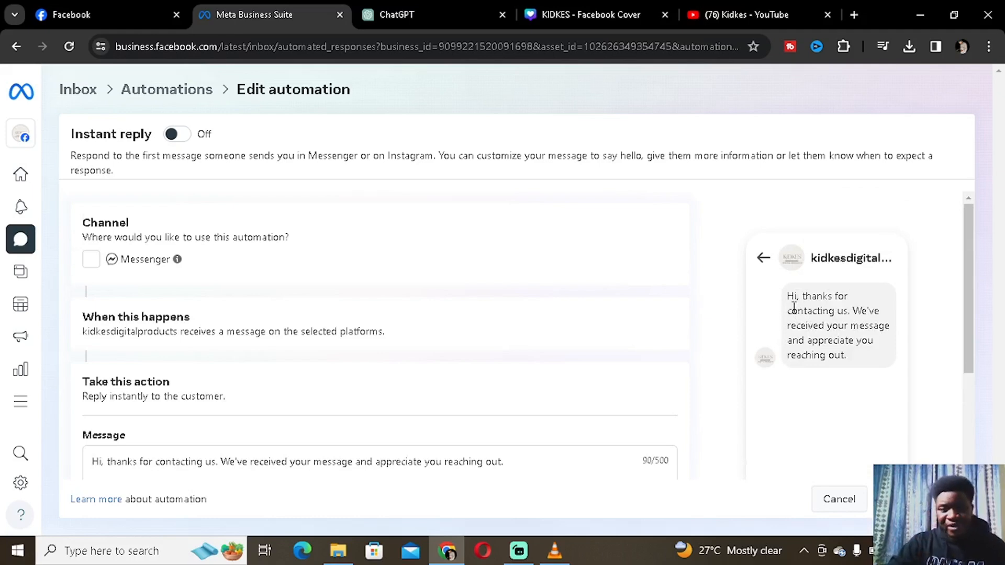
pyautogui.scroll(-1, 748, 364)
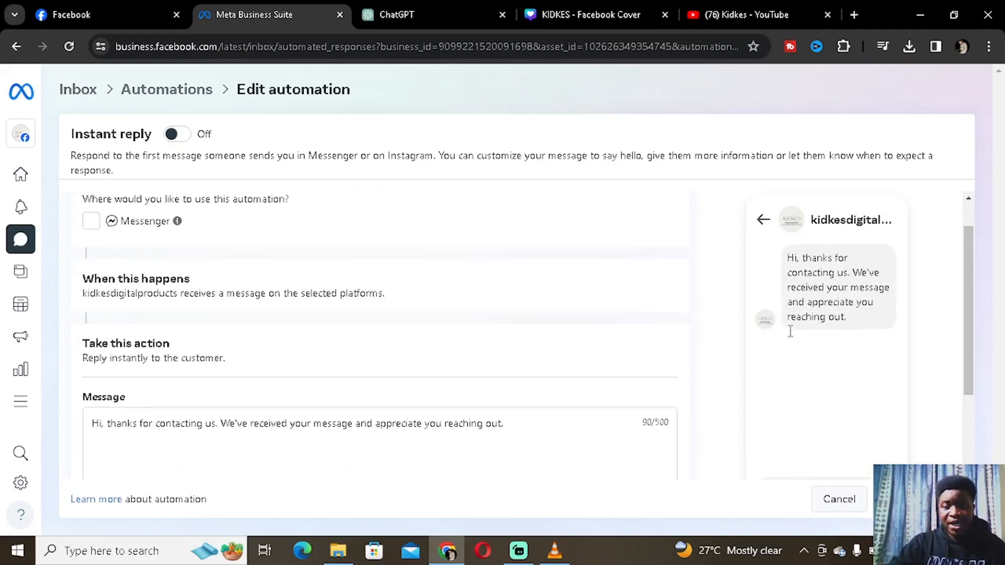
pyautogui.scroll(-1, 130, 387)
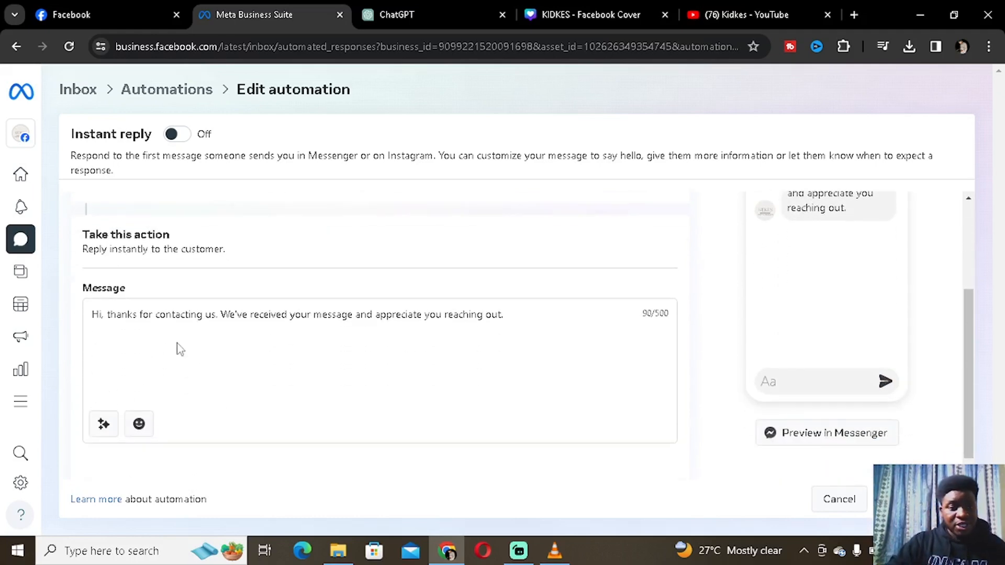
pyautogui.scroll(2, 157, 356)
pyautogui.scroll(1, 144, 349)
pyautogui.scroll(-2, 129, 364)
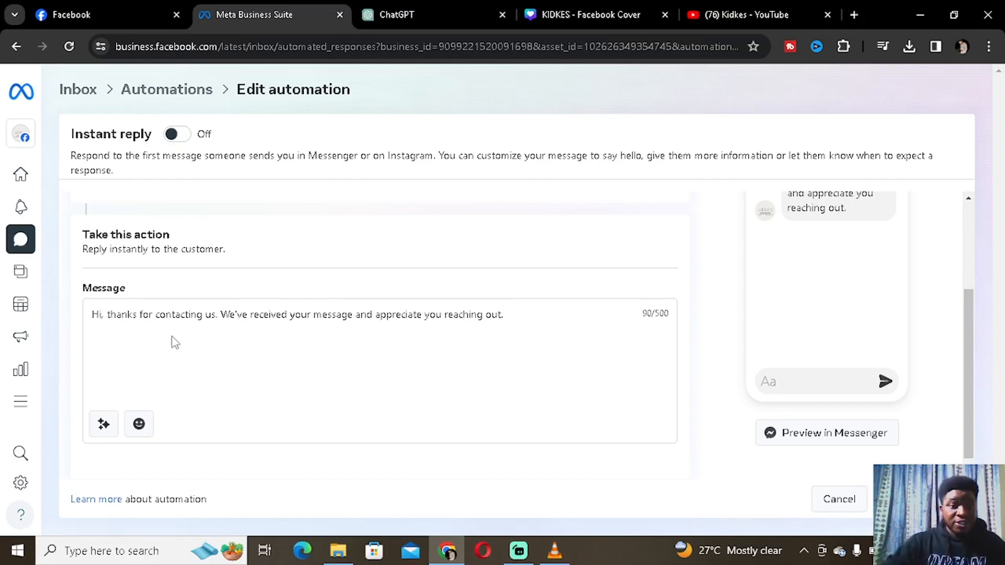
# Switch the Instant reply automation on and go back to the inbox.
pyautogui.click(182, 137)
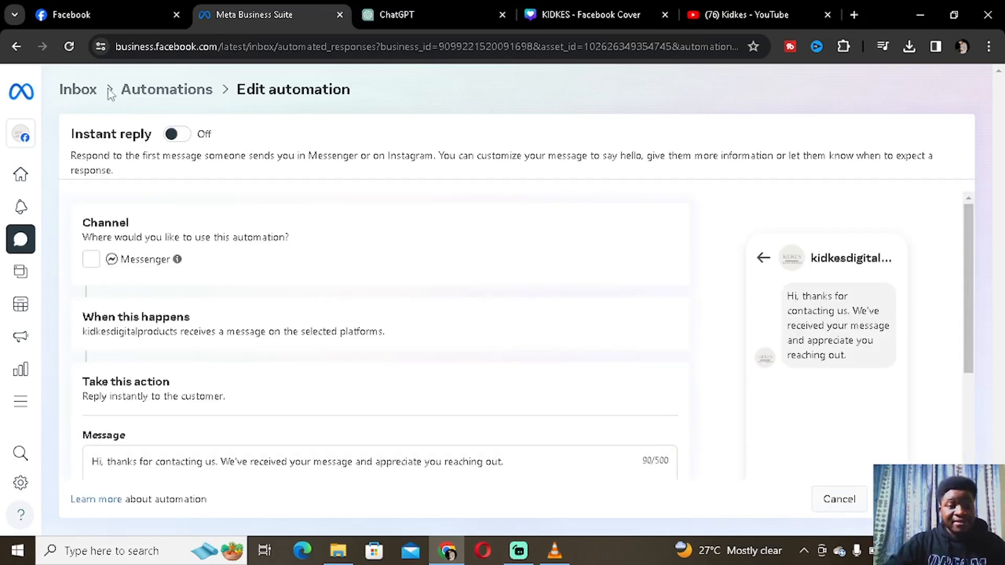
pyautogui.click(176, 135)
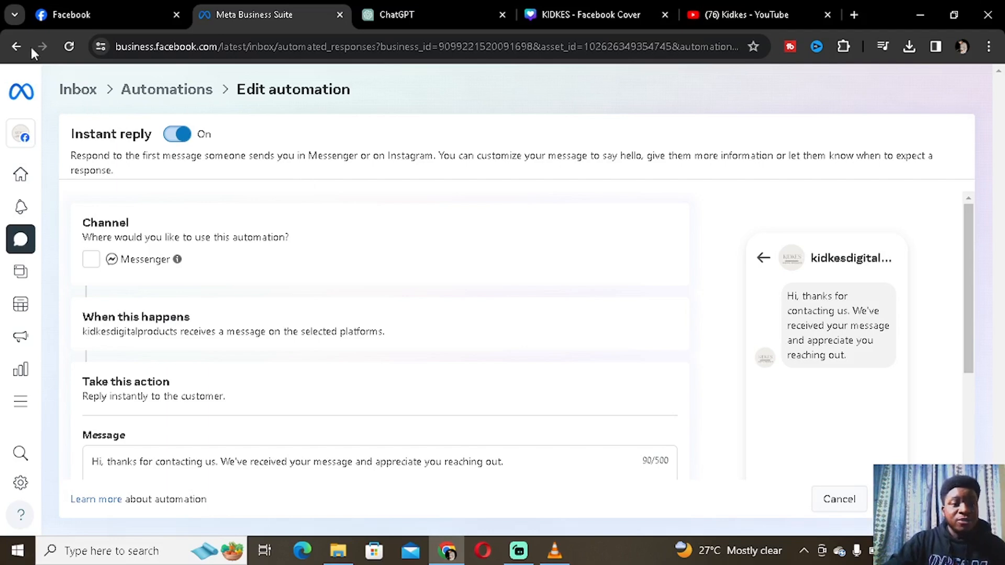
pyautogui.click(15, 46)
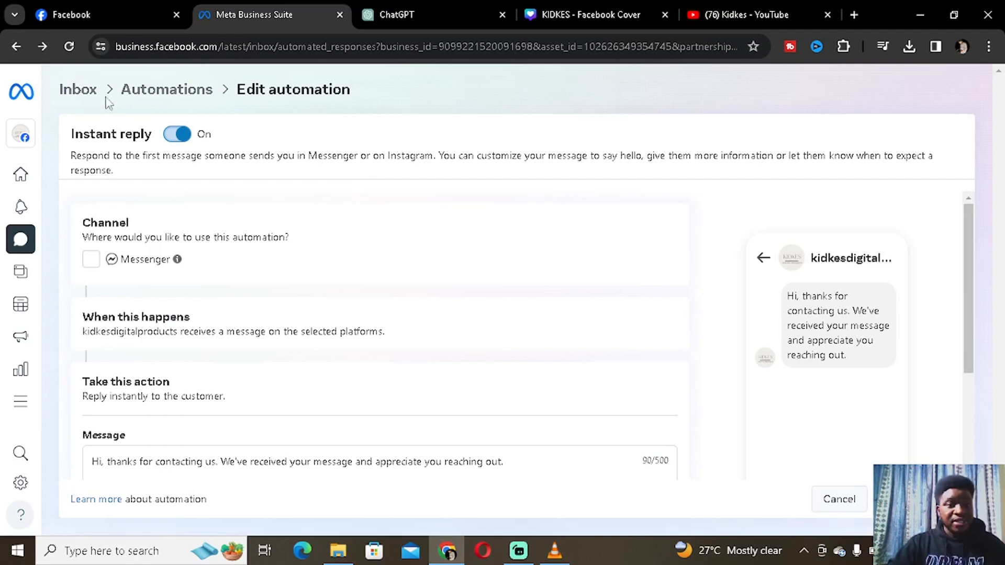
pyautogui.click(18, 47)
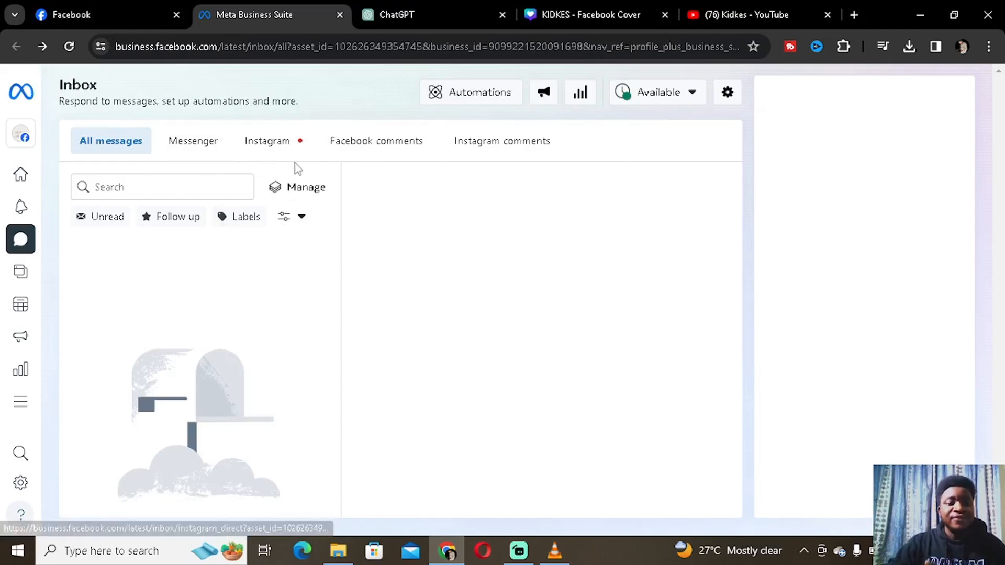
# Look through the inbox's Messenger, Instagram and Facebook comments sections.
pyautogui.click(197, 144)
pyautogui.click(283, 146)
pyautogui.click(380, 155)
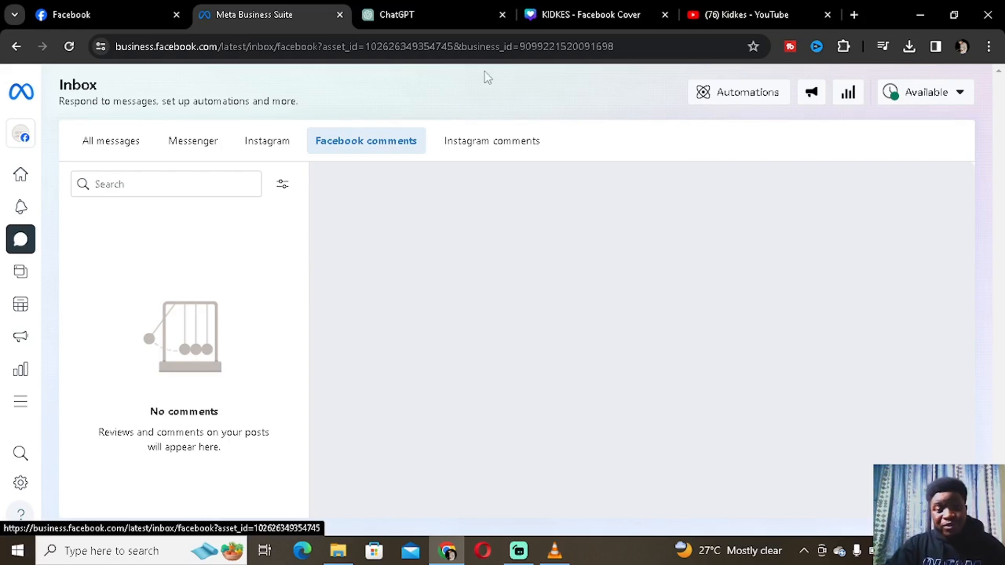
pyautogui.click(431, 14)
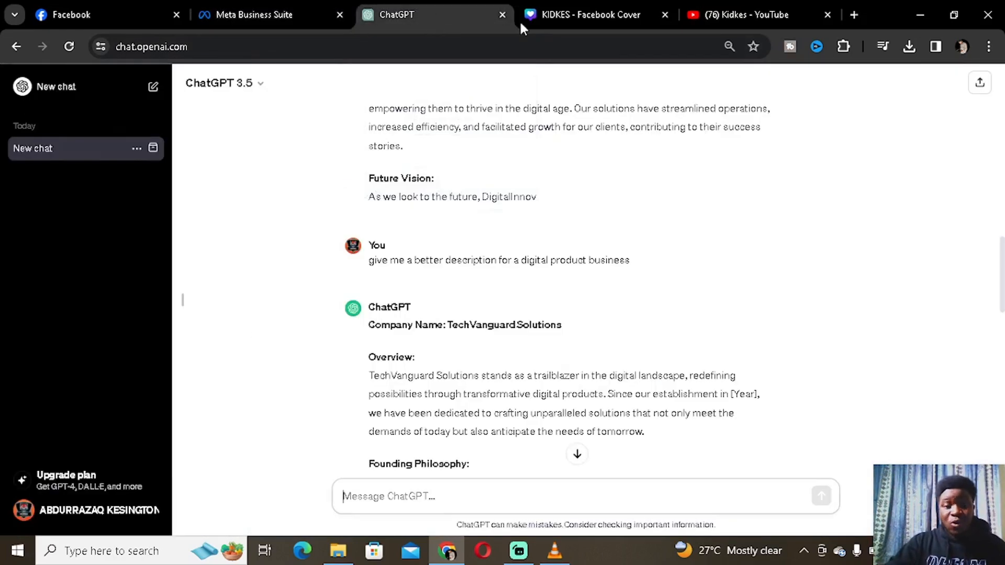
pyautogui.click(233, 8)
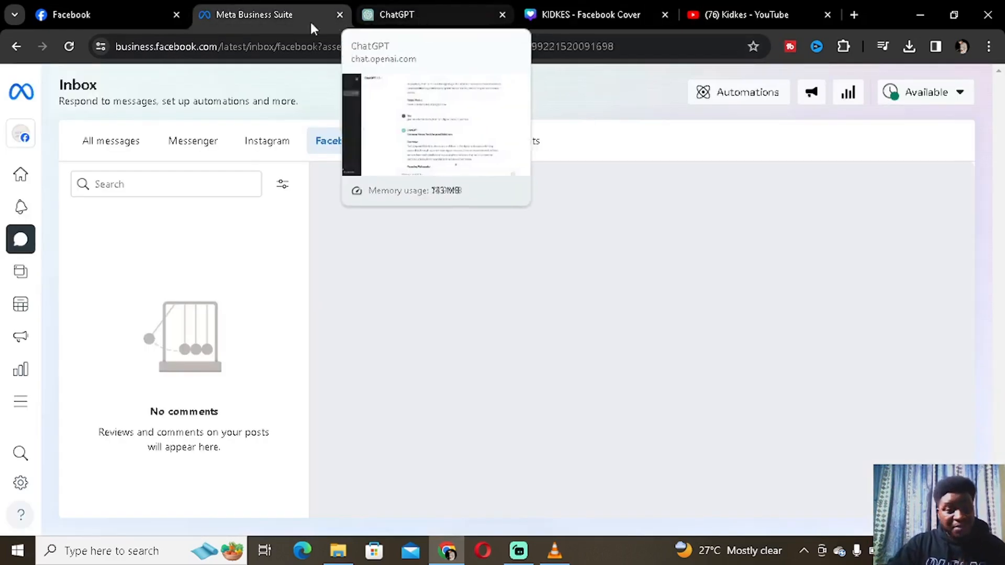
# Go to the Page's Insights results, review the Facebook reach and visits charts, and view the export formats for Reach.
pyautogui.moveTo(21, 230)
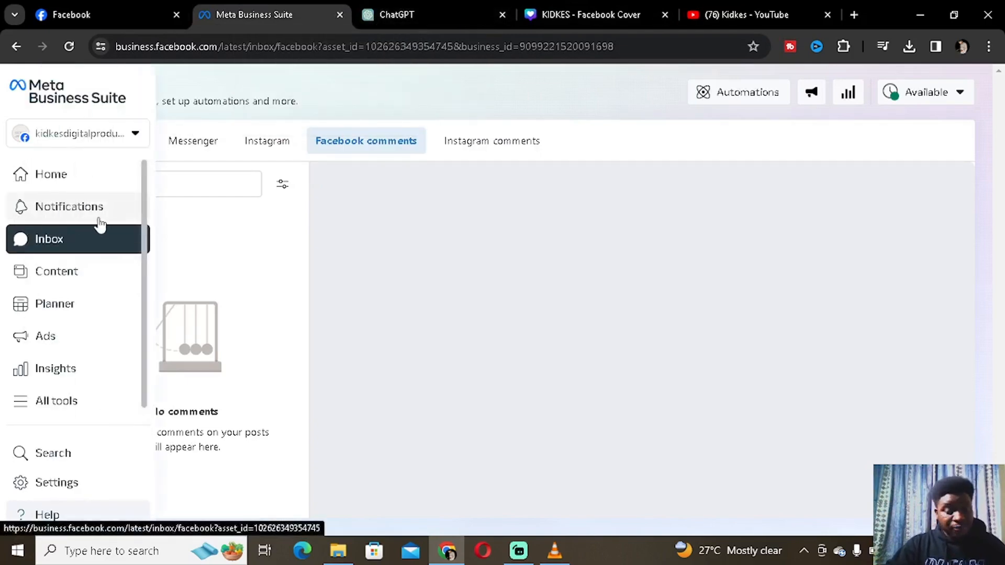
pyautogui.click(73, 379)
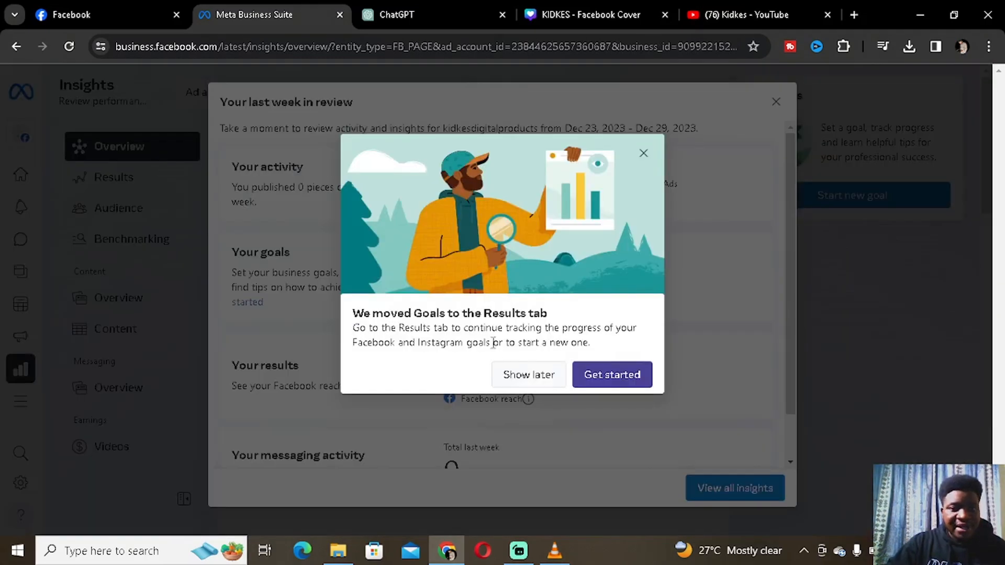
pyautogui.click(607, 378)
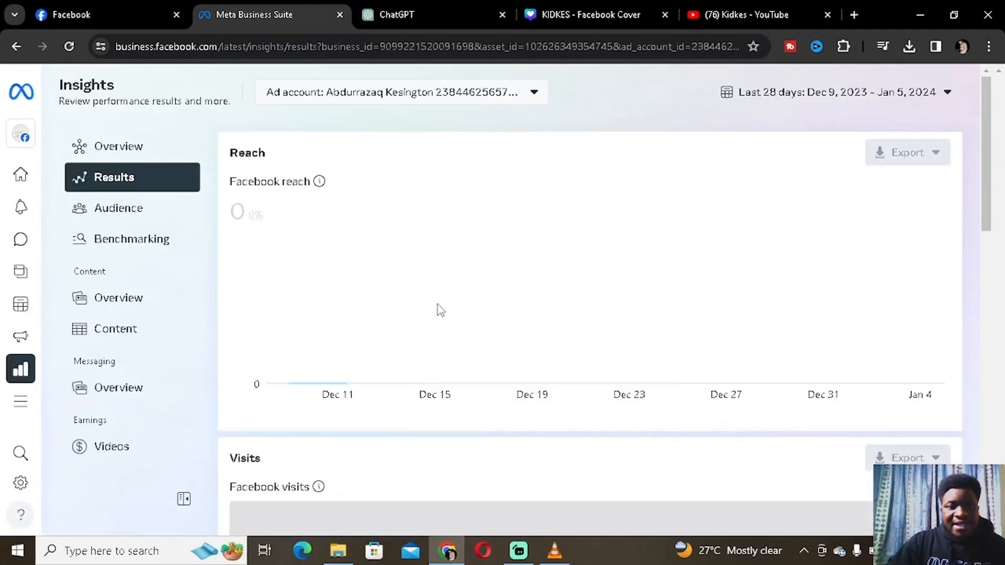
pyautogui.scroll(-1, 434, 415)
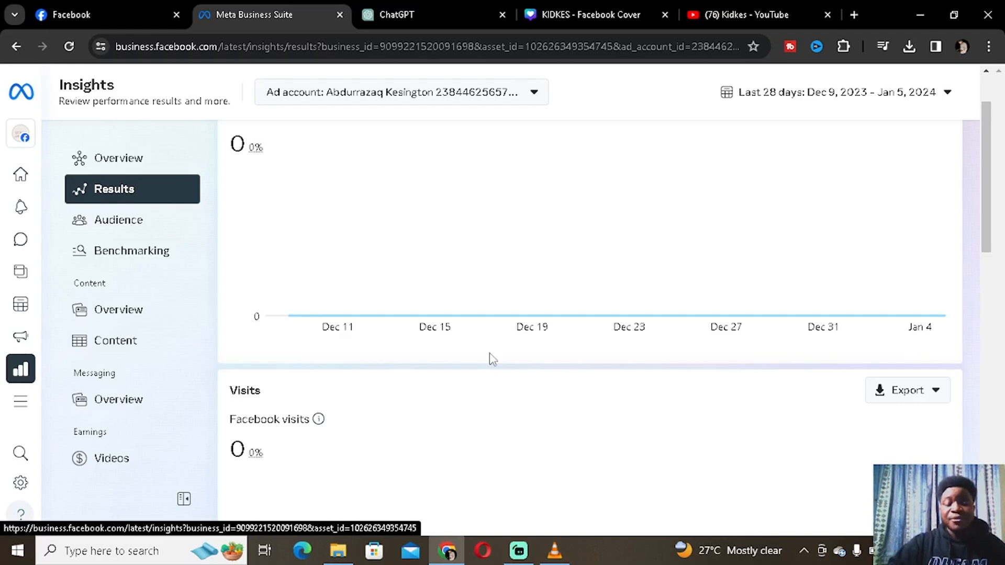
pyautogui.scroll(-1, 470, 390)
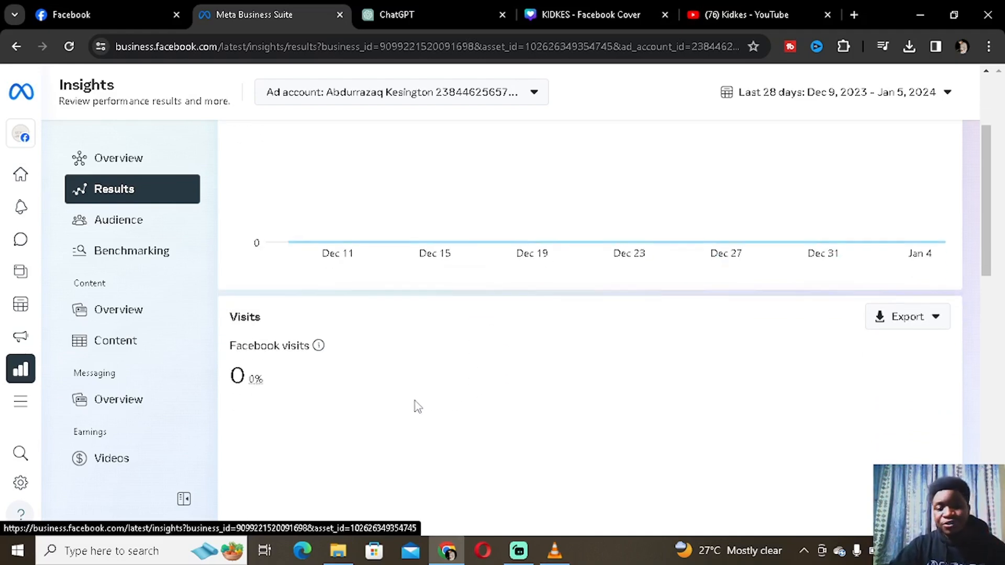
pyautogui.scroll(3, 415, 403)
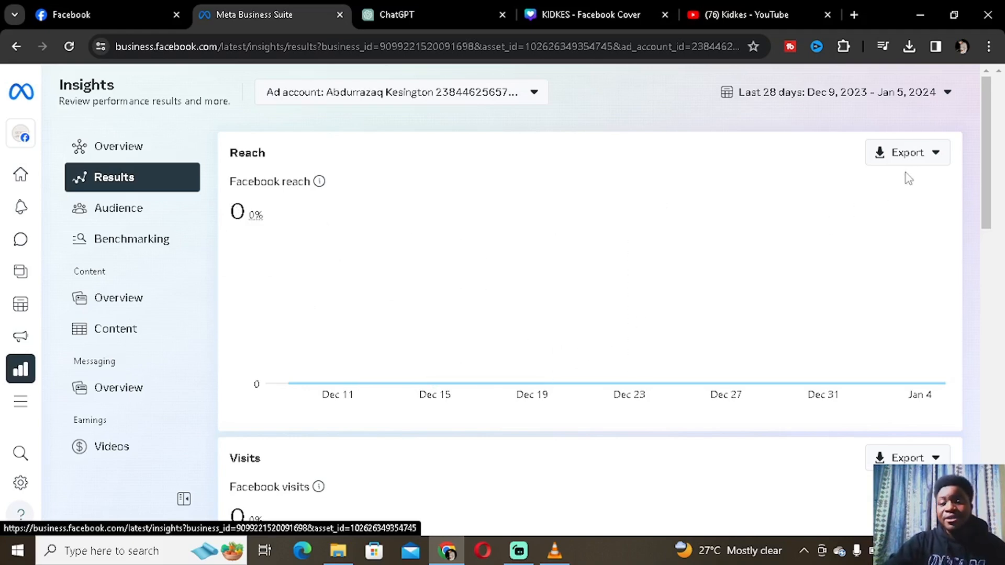
pyautogui.click(912, 157)
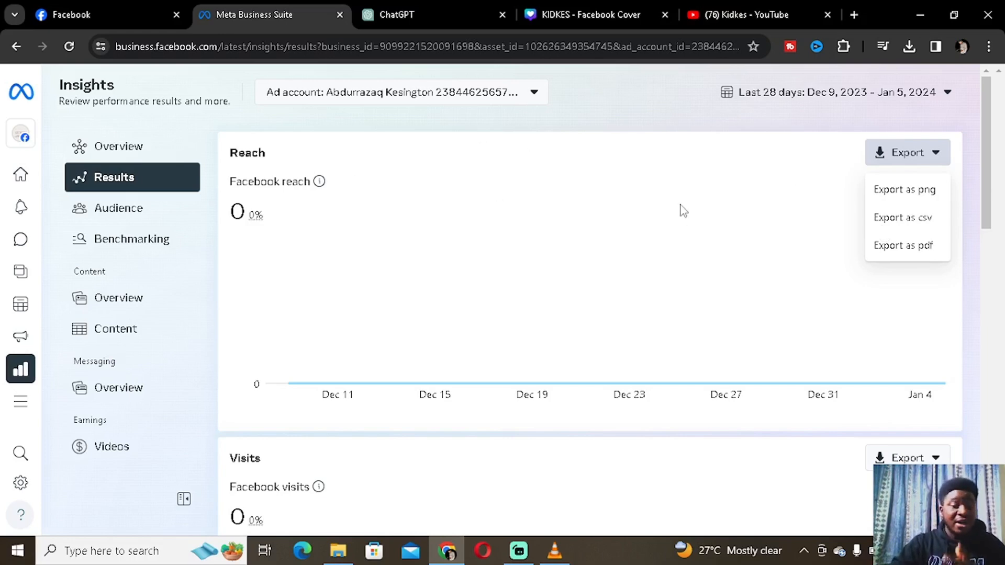
# View the Page's video earnings in Insights, including the Stars received chart.
pyautogui.click(126, 457)
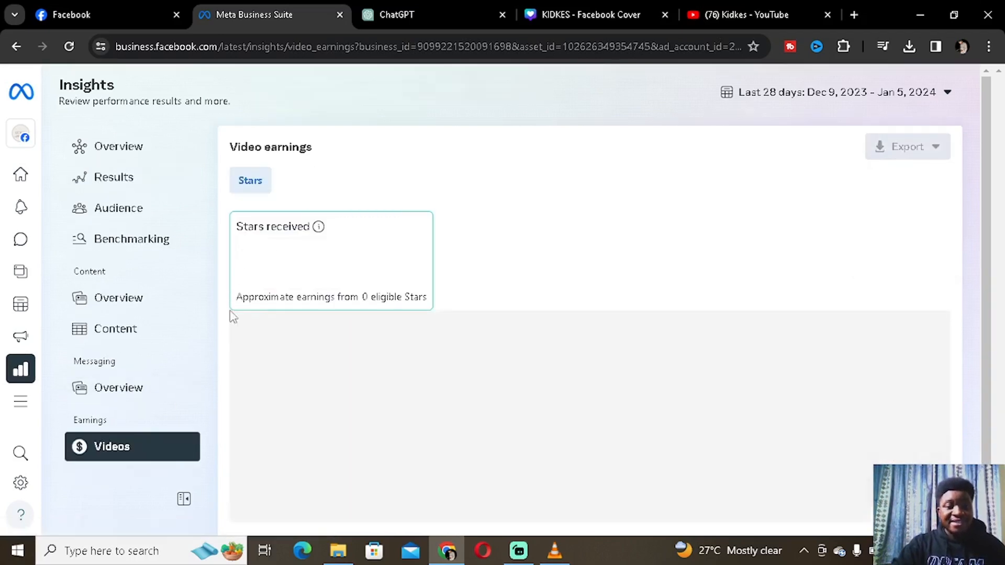
pyautogui.scroll(-1, 377, 283)
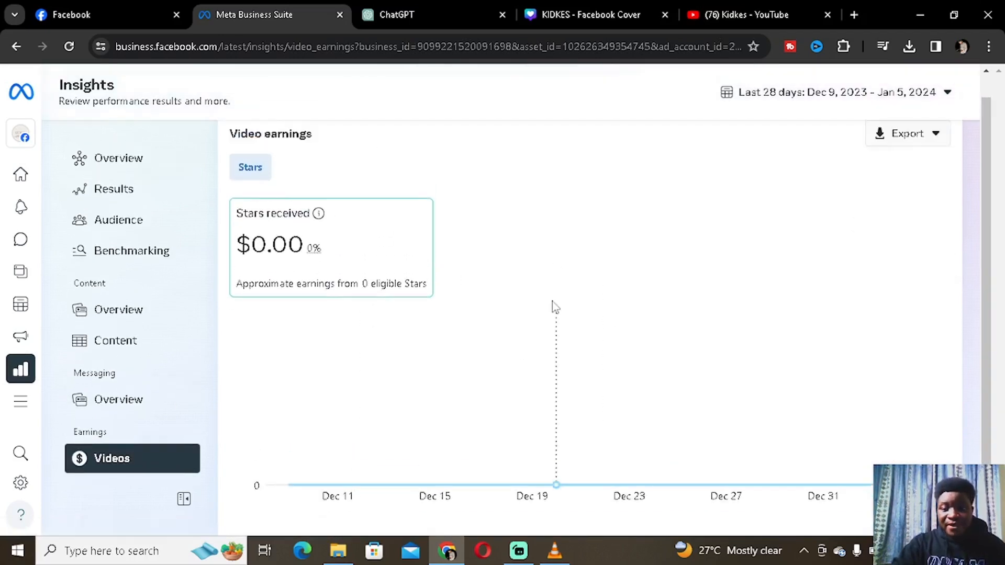
pyautogui.scroll(1, 406, 330)
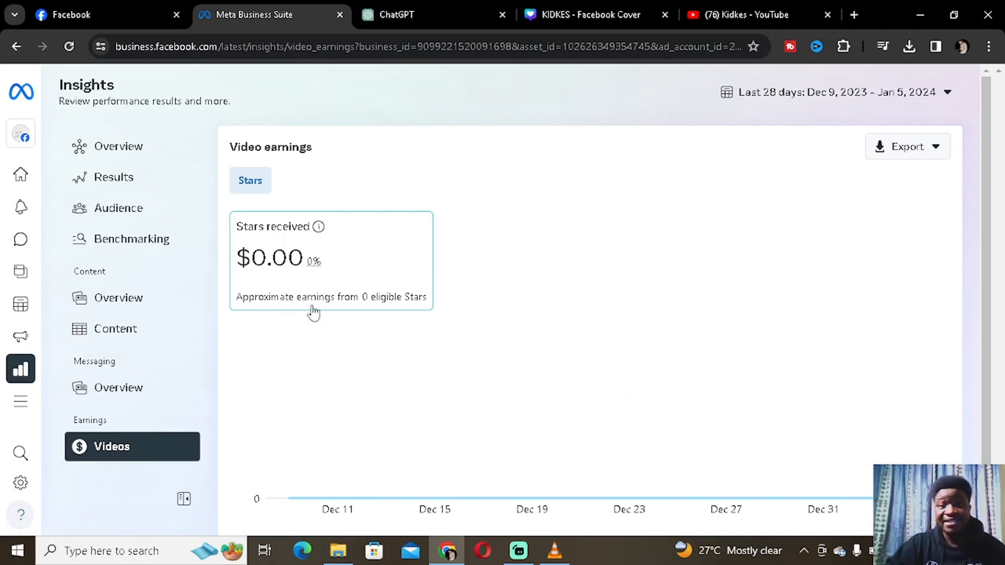
# Go to the Page's Ads overview in Meta Business Suite and view the introduction to creating a first ad.
pyautogui.moveTo(40, 317)
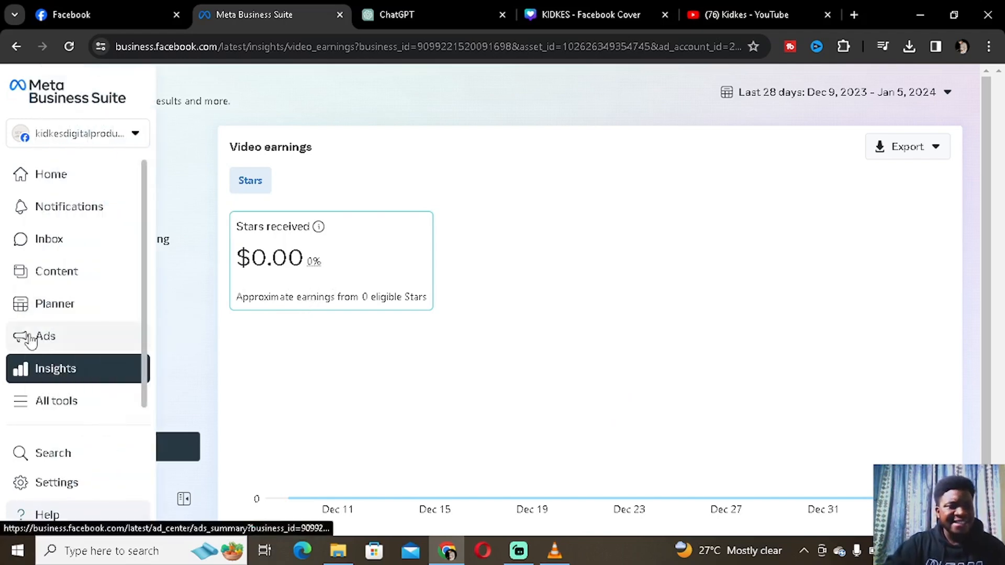
pyautogui.click(32, 340)
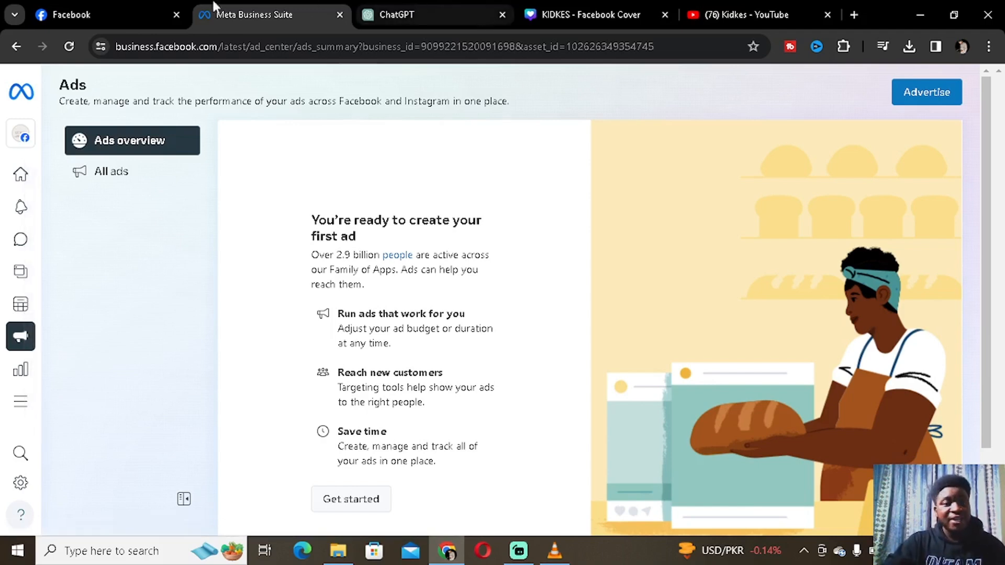
pyautogui.click(120, 7)
pyautogui.click(246, 11)
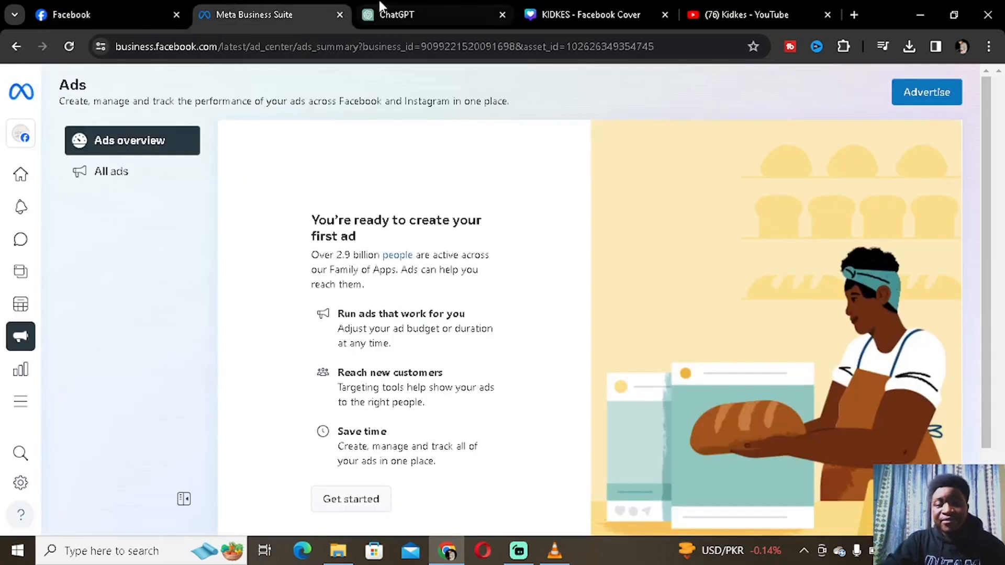